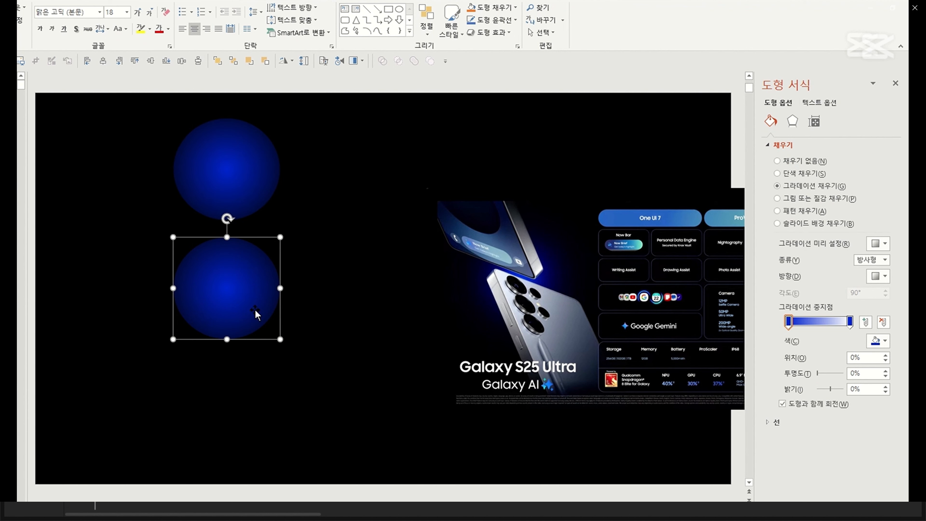
# Enlarge the lower blue circle and soften its edges to 51 pt, and delete the upper circle
pyautogui.click(788, 124)
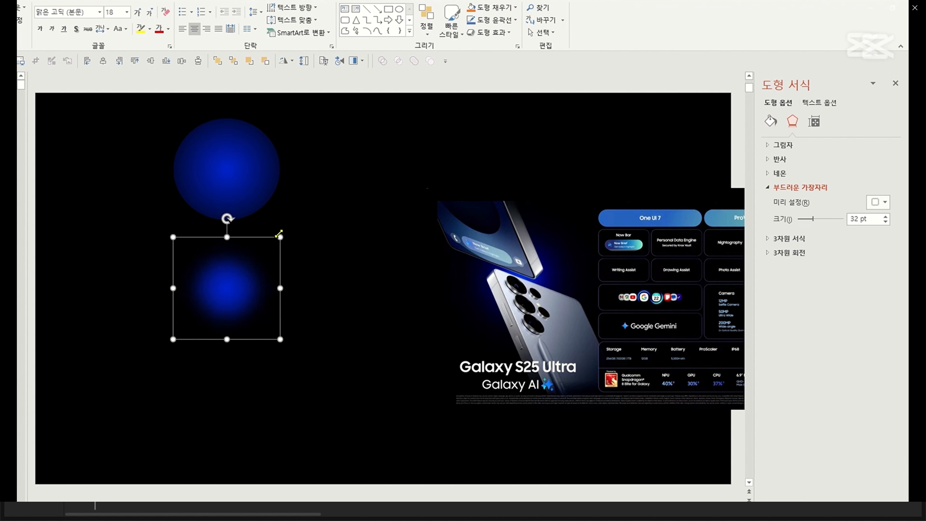
pyautogui.click(254, 180)
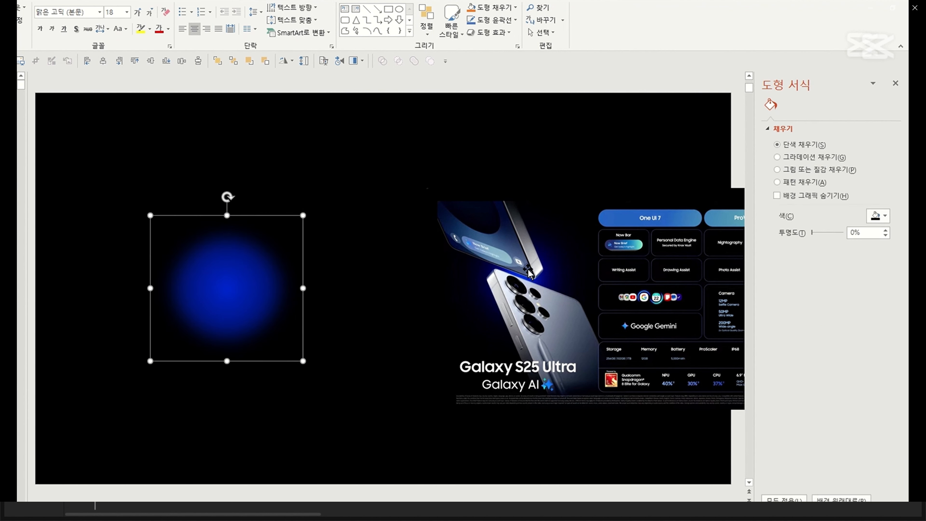
pyautogui.click(792, 120)
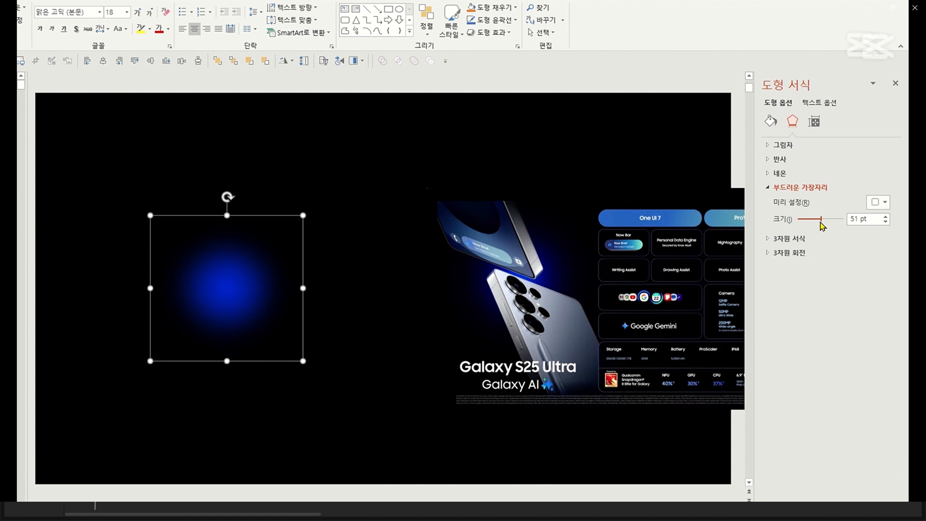
pyautogui.click(405, 246)
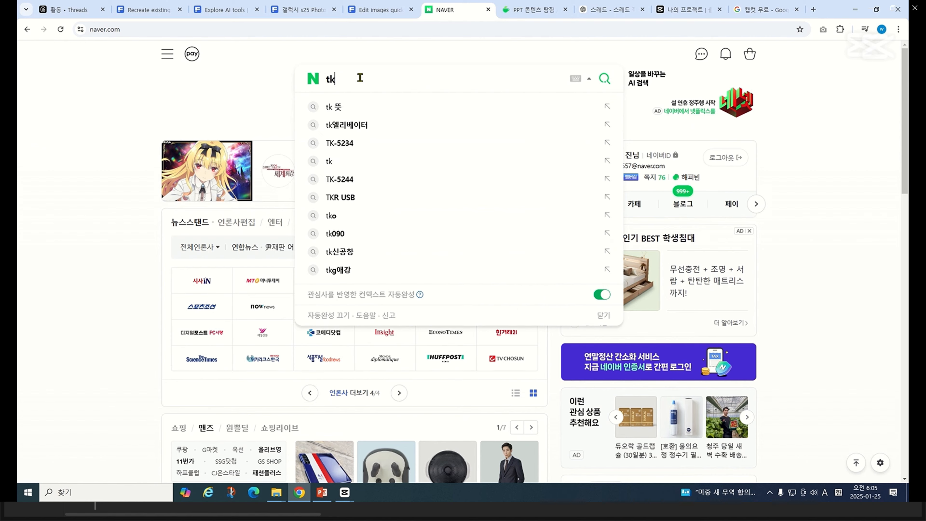
pyautogui.write('삼성 갤럭시 s2')
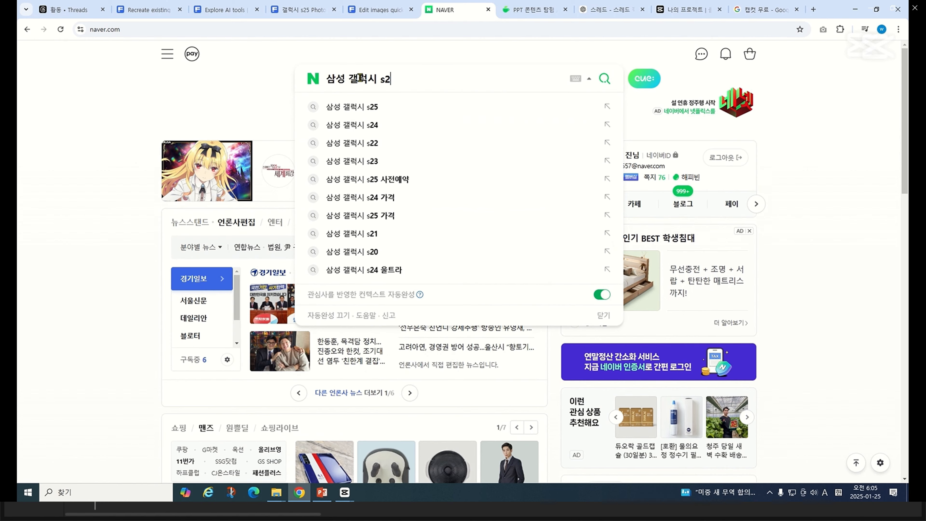
pyautogui.write('5')
pyautogui.press('Return')
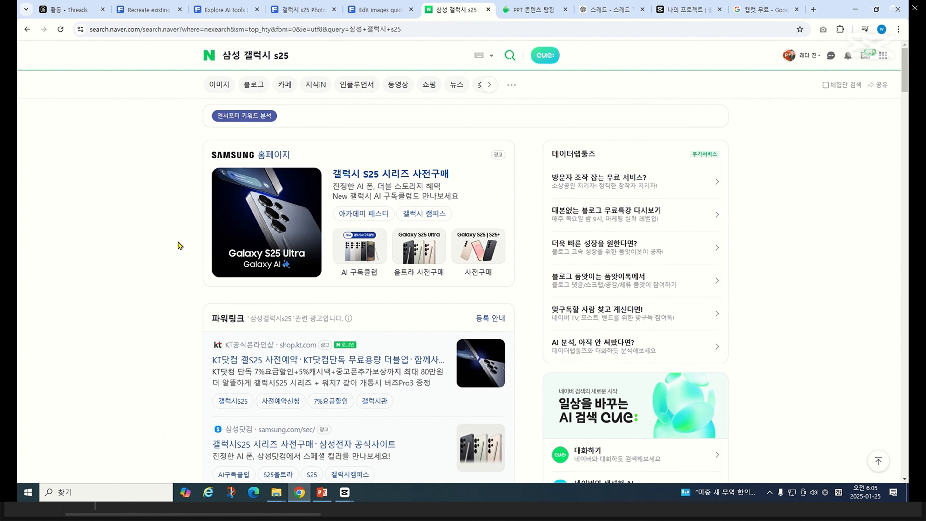
pyautogui.click(270, 155)
# Find the titanium color lineup on the product page and turn the 360° phone model to view its back
pyautogui.scroll(-1, 381, 268)
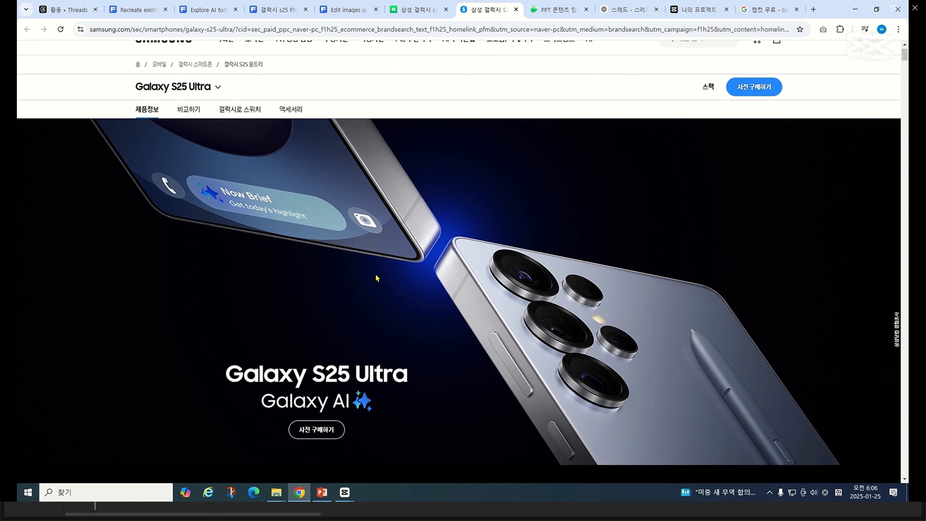
pyautogui.scroll(1, 377, 277)
pyautogui.scroll(-10, 173, 294)
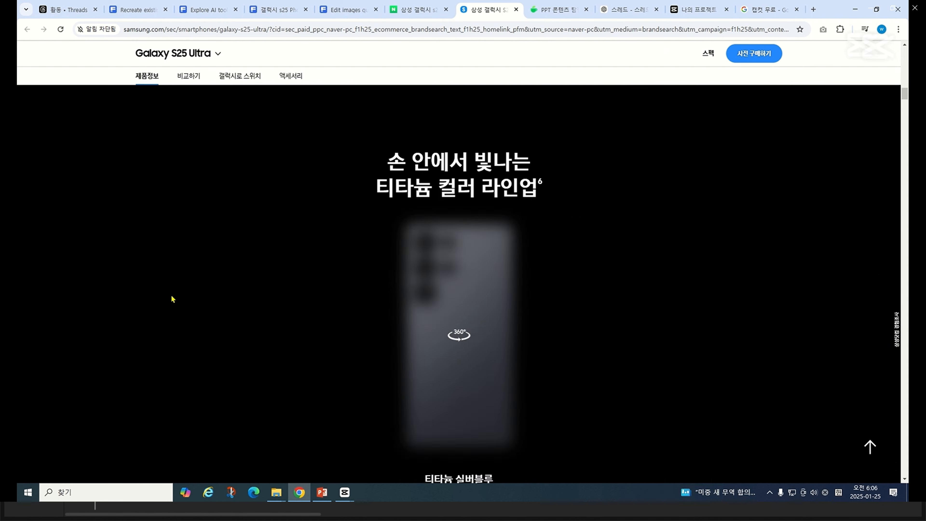
pyautogui.scroll(8, 198, 207)
pyautogui.scroll(-1, 377, 273)
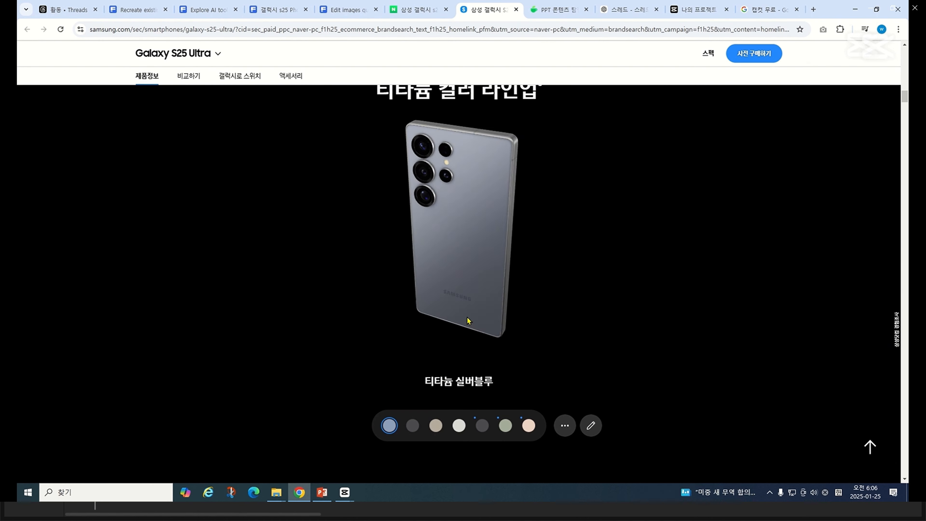
pyautogui.hotkey('alt', 'Tab')
pyautogui.hotkey('alt', 'Tab')
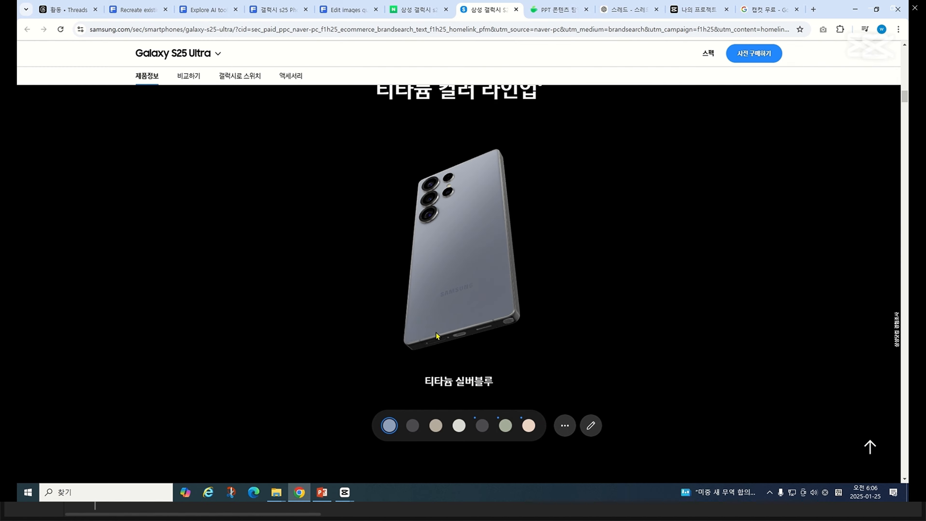
pyautogui.hotkey('alt', 'Tab')
pyautogui.hotkey('alt', 'Tab')
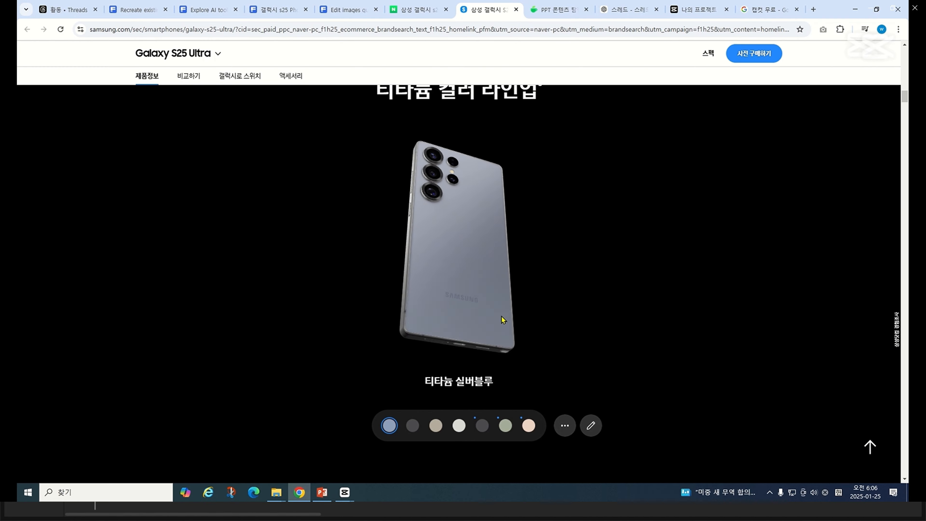
pyautogui.scroll(1, 473, 326)
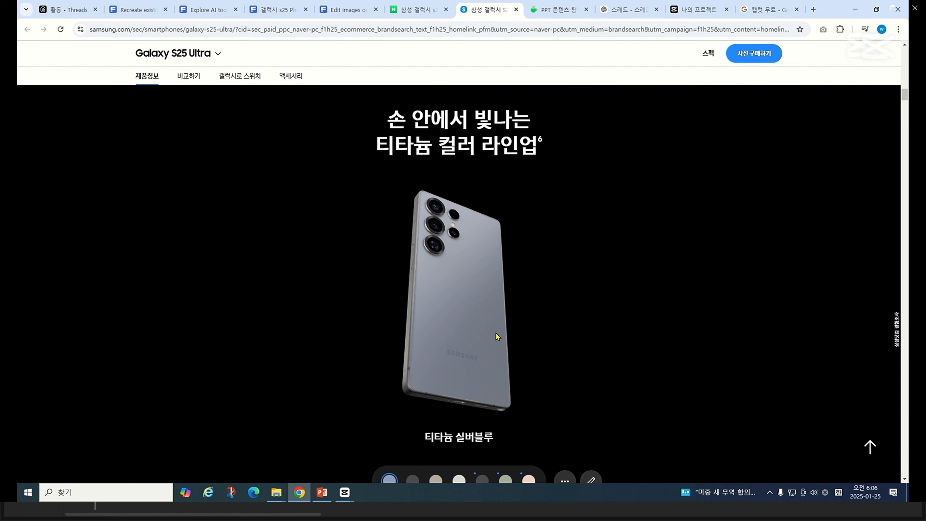
# Set the 360° phone model to titanium silver blue, with its camera side and one side edge facing forward
pyautogui.click(439, 476)
pyautogui.hotkey('alt', 'Tab')
pyautogui.hotkey('alt', 'Tab')
pyautogui.click(390, 479)
pyautogui.hotkey('alt', 'Tab')
pyautogui.hotkey('alt', 'Tab')
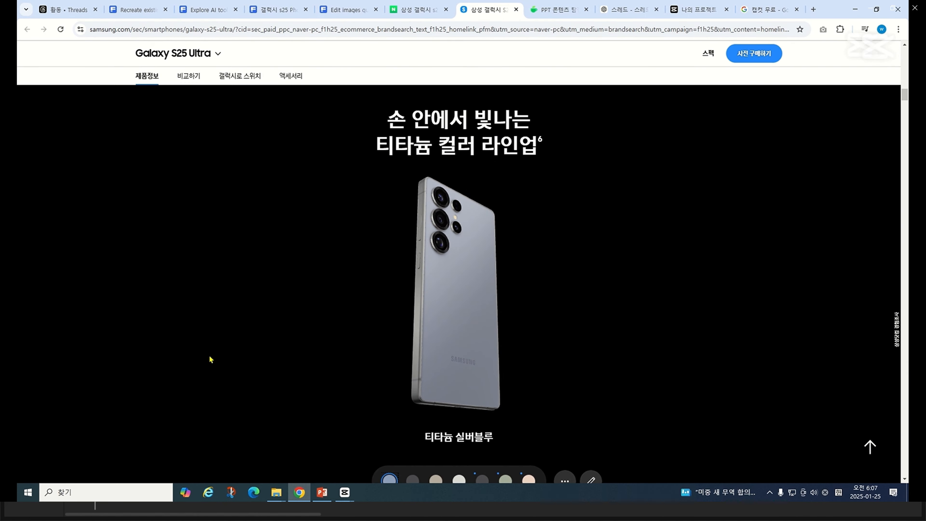
# Capture a rectangular screen snip of the silver blue phone, leaving out the heading and the color name
pyautogui.press('super+shift+s')
pyautogui.moveTo(577, 428); pyautogui.dragTo(580, 432)
pyautogui.click(231, 492)
pyautogui.click(522, 219)
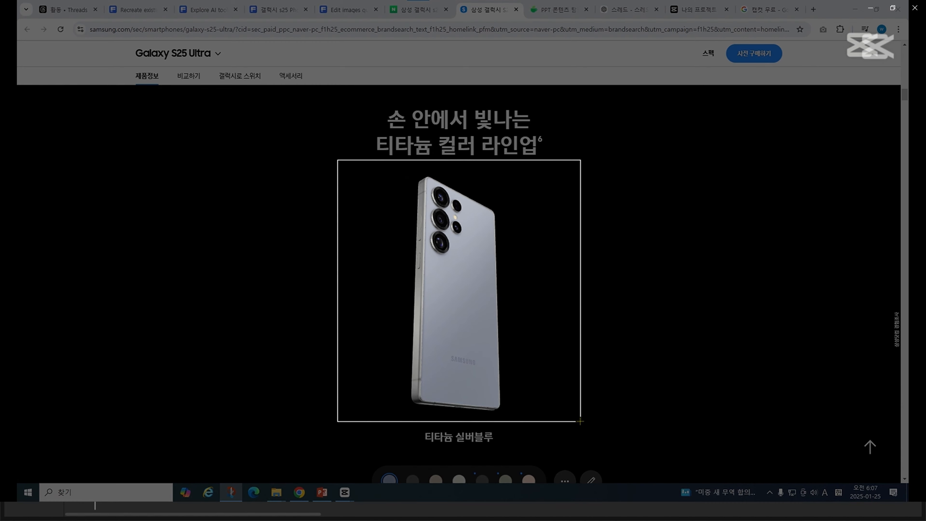
pyautogui.moveTo(581, 421); pyautogui.dragTo(580, 421)
# Save the snip as a PNG named 1 in a new desktop folder called 갤럭시
pyautogui.hotkey('ctrl', 's')
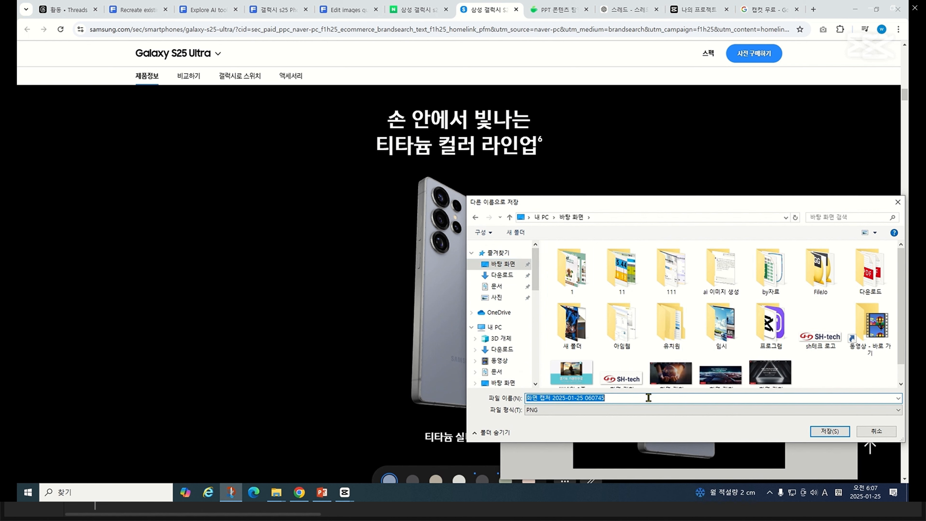
pyautogui.click(516, 233)
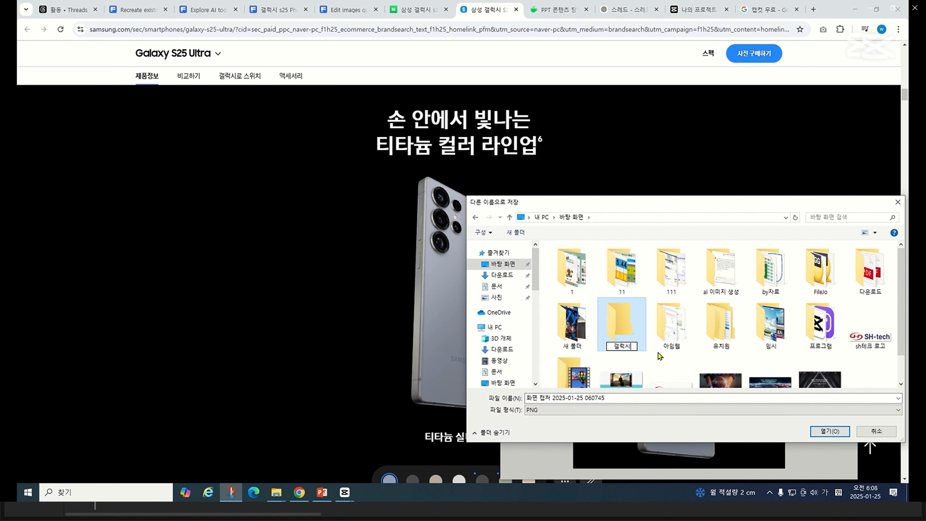
pyautogui.press('Return')
pyautogui.doubleClick(622, 321)
pyautogui.click(621, 313)
pyautogui.click(572, 218)
pyautogui.doubleClick(870, 272)
pyautogui.write('1')
pyautogui.click(829, 431)
# Capture the titanium pink gold phone with its pen from the product page and save the snip
pyautogui.hotkey('alt', 'Tab')
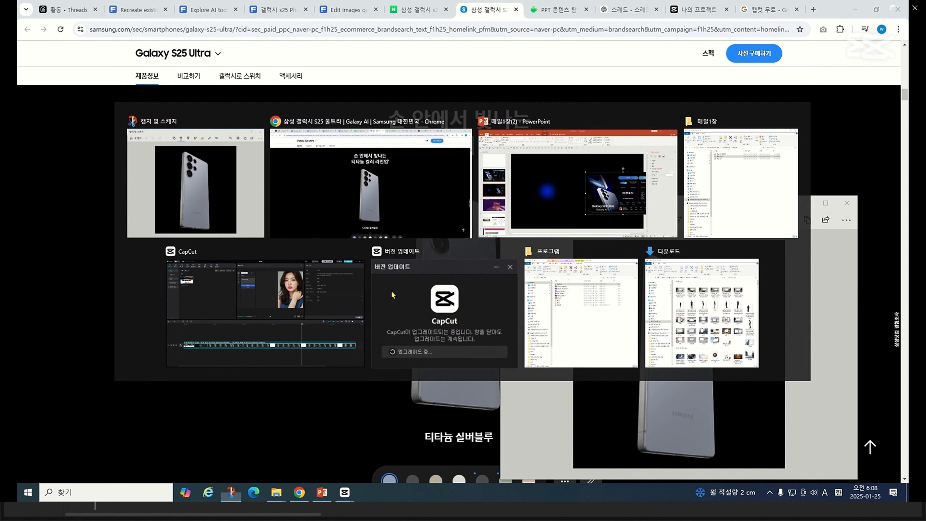
pyautogui.hotkey('alt', 'Tab')
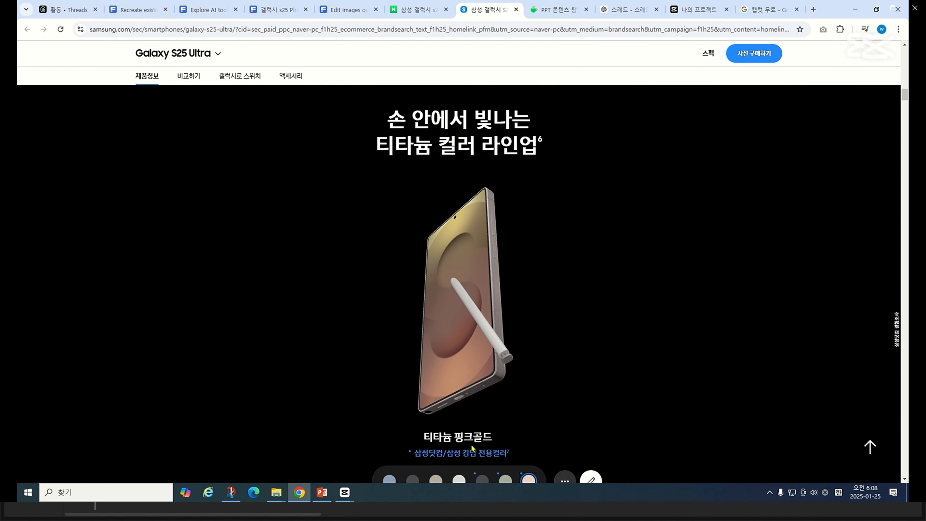
pyautogui.press('super+shift+s')
pyautogui.moveTo(360, 428); pyautogui.dragTo(575, 173)
pyautogui.hotkey('alt', 'Tab')
pyautogui.click(528, 220)
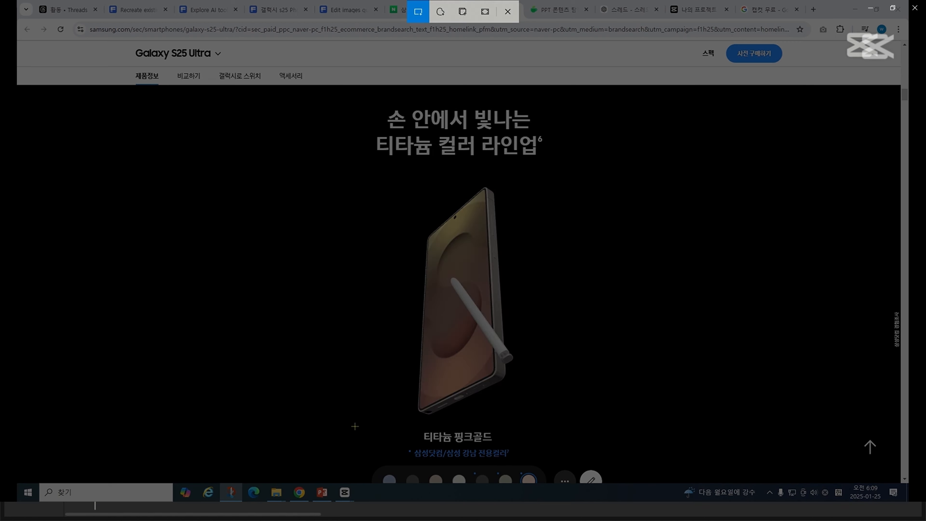
pyautogui.moveTo(355, 427); pyautogui.dragTo(567, 171)
pyautogui.click(788, 220)
pyautogui.press('Return')
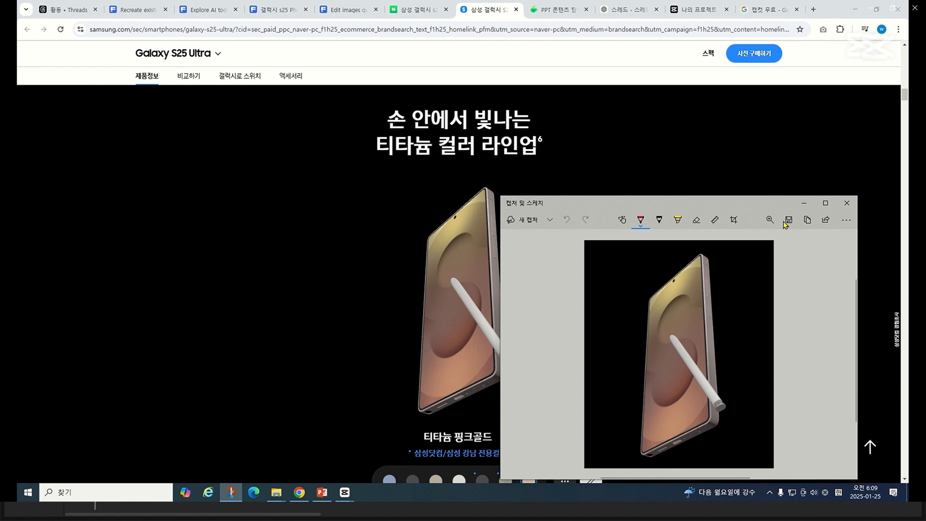
# Search the web in a new tab for "어도비 익스프레스" and open Adobe Express
pyautogui.click(813, 10)
pyautogui.click(391, 189)
pyautogui.write('어도비 익스프레스')
pyautogui.press('Return')
pyautogui.click(199, 219)
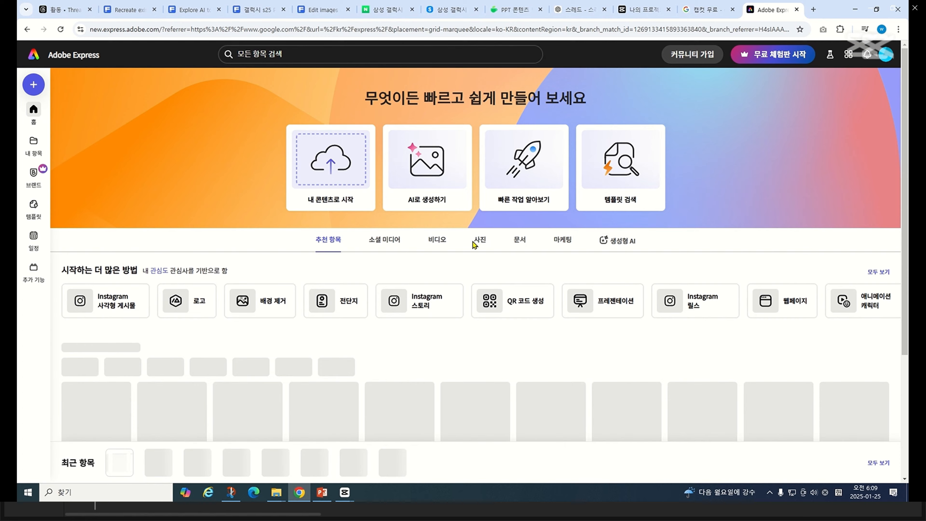
# Run the background removal photo quick action on the saved silver blue phone image
pyautogui.click(478, 242)
pyautogui.click(126, 328)
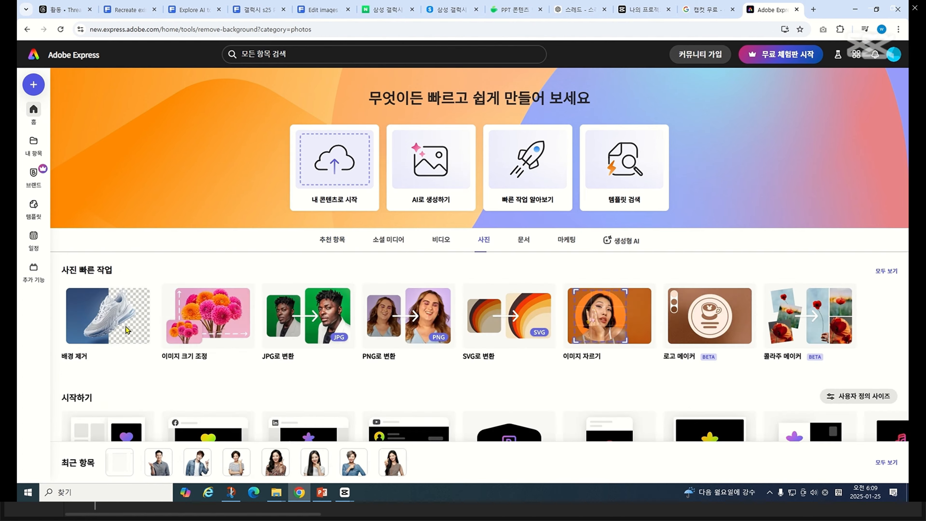
pyautogui.click(240, 173)
pyautogui.doubleClick(182, 72)
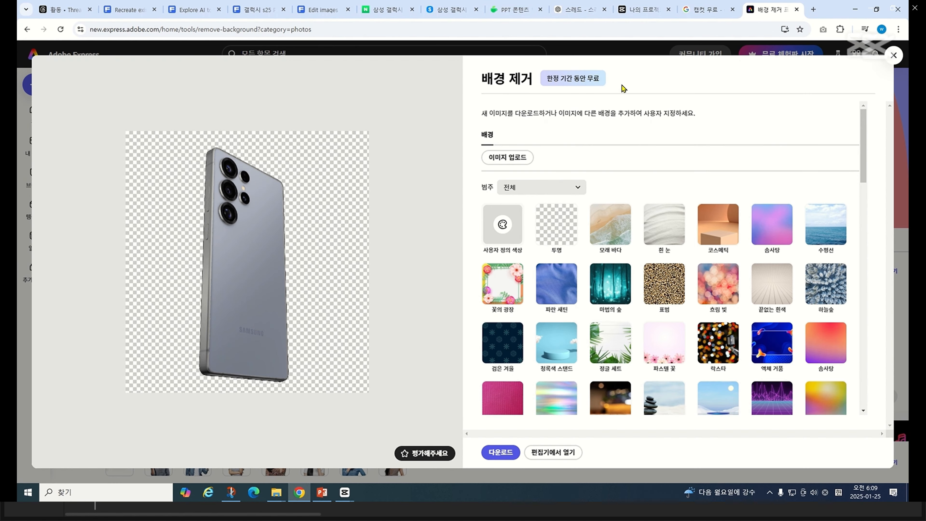
# Close the finished result and run background removal on the pink gold phone image
pyautogui.click(892, 57)
pyautogui.click(126, 324)
pyautogui.click(260, 188)
pyautogui.doubleClick(236, 72)
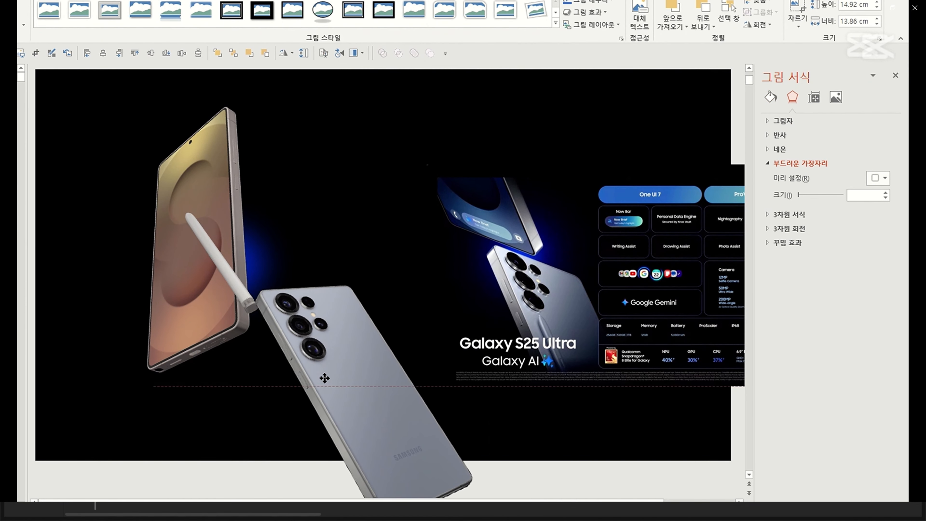
# In PowerPoint, tilt the pink gold phone counterclockwise and arrange both phones nearly corner to corner over the blue glow
pyautogui.click(161, 170)
pyautogui.moveTo(207, 79); pyautogui.dragTo(129, 93)
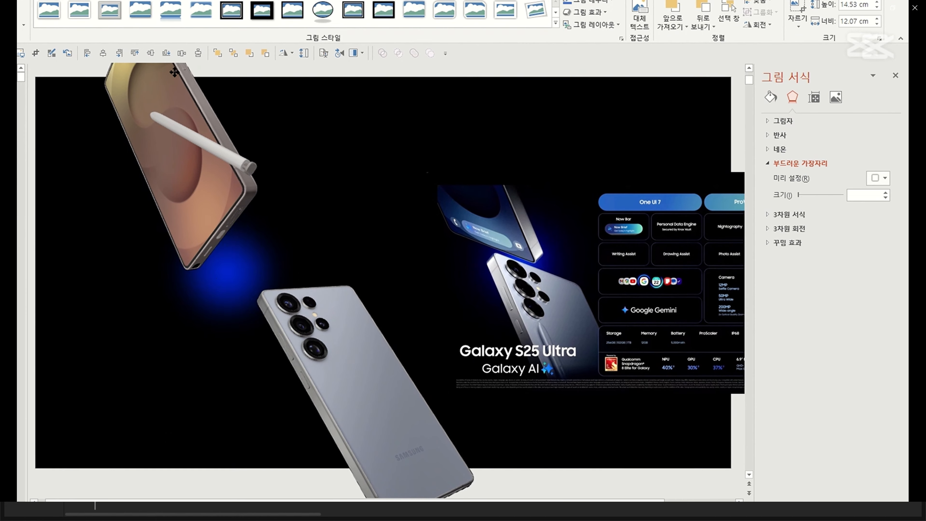
pyautogui.moveTo(198, 172); pyautogui.dragTo(195, 182)
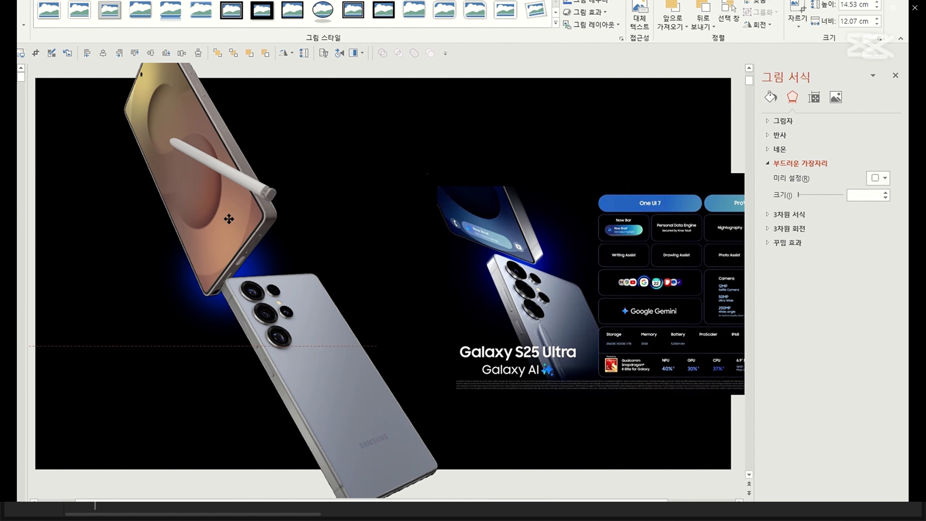
pyautogui.moveTo(218, 233); pyautogui.dragTo(203, 215)
pyautogui.moveTo(326, 377); pyautogui.dragTo(282, 321)
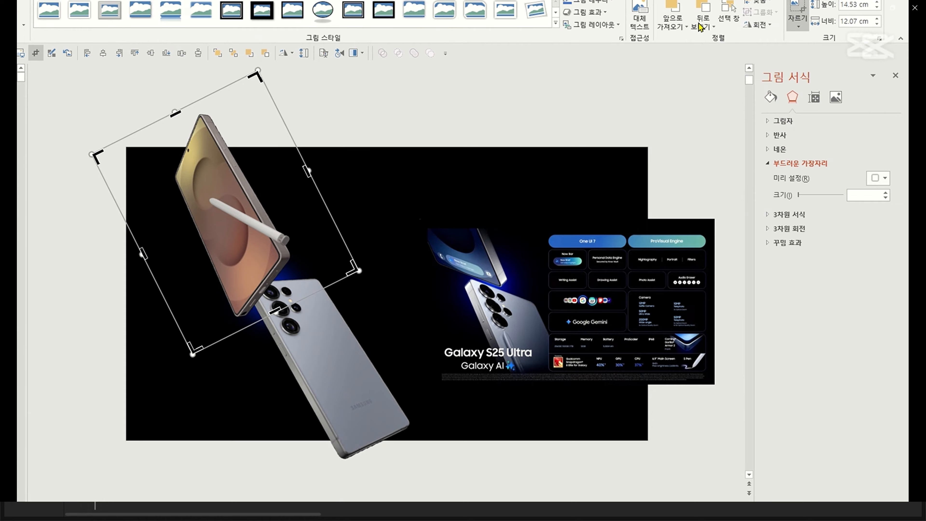
# End cropping of the pink gold phone and preview the current slide as a slide show
pyautogui.click(275, 492)
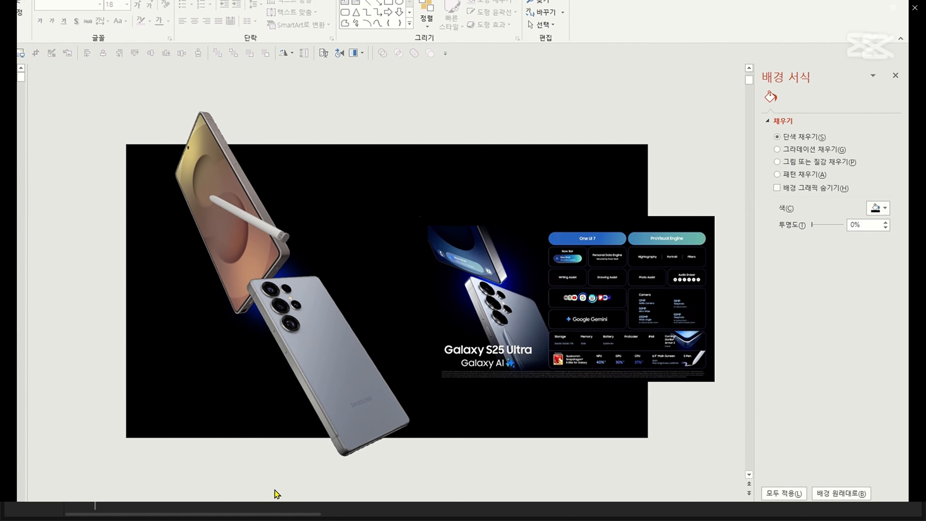
pyautogui.hotkey('shift', 'F5')
pyautogui.press('Escape')
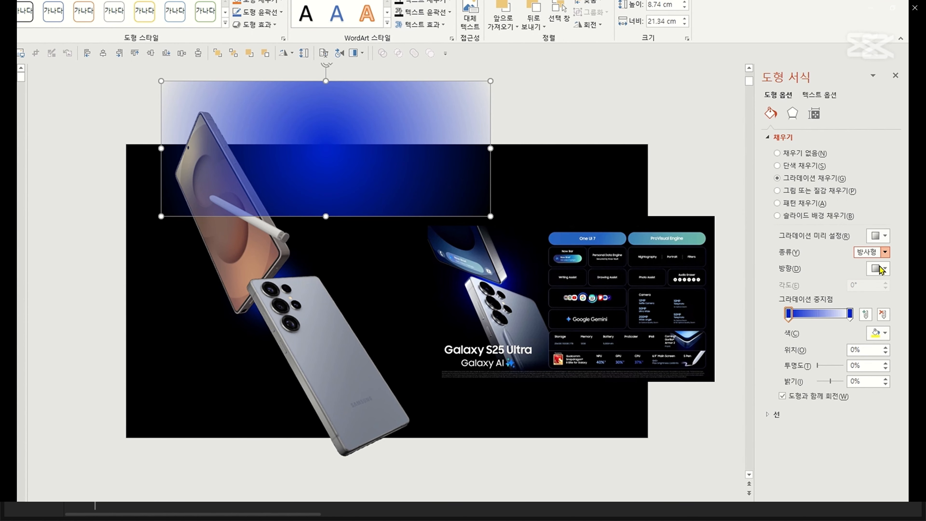
# Change the rectangle's gradient to linear at 270° and make its end stop black with 0% transparency
pyautogui.click(879, 266)
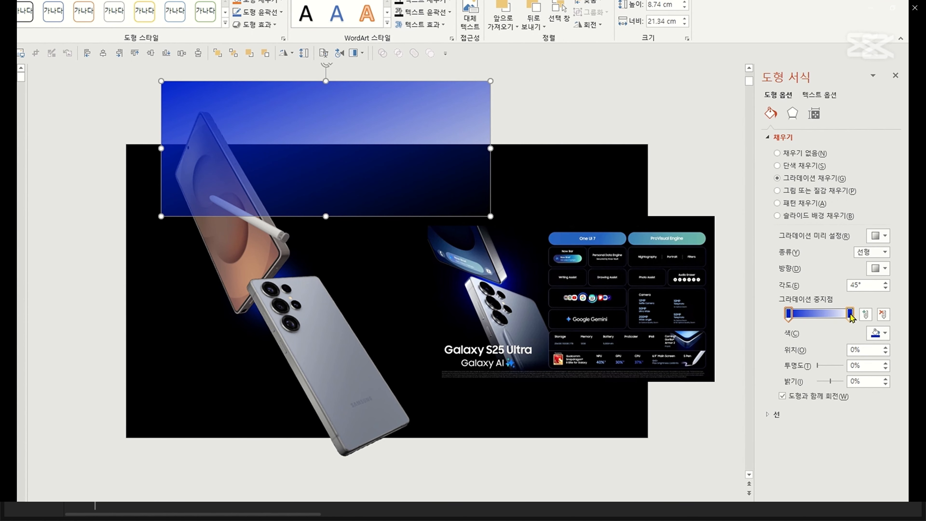
pyautogui.click(850, 314)
pyautogui.moveTo(842, 366); pyautogui.dragTo(817, 366)
pyautogui.click(884, 334)
pyautogui.click(827, 360)
pyautogui.click(821, 313)
# Set the rectangle's first gradient stop to black with 100% transparency
pyautogui.click(788, 314)
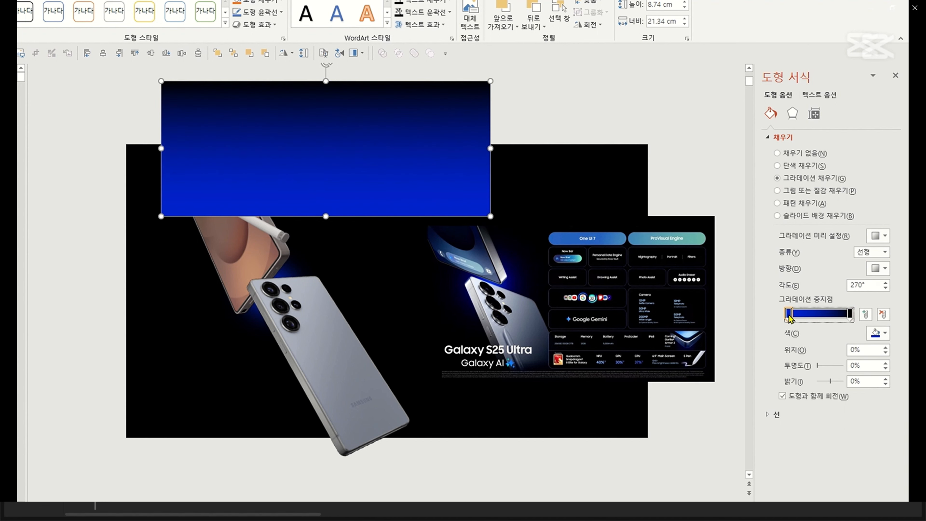
pyautogui.click(884, 334)
pyautogui.click(827, 360)
pyautogui.moveTo(817, 365); pyautogui.dragTo(843, 366)
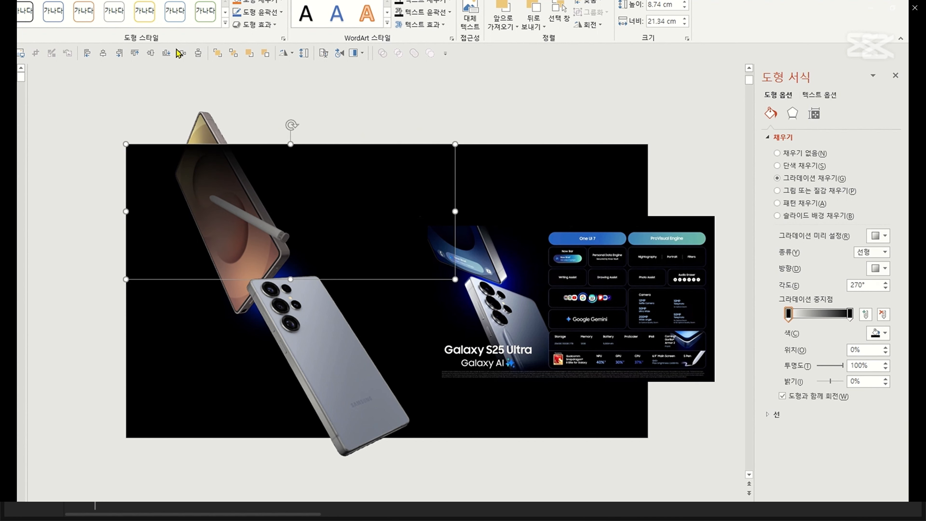
# Resize the gradient rectangle to the slide's full width and about a quarter of its height, and shift the reference image up
pyautogui.moveTo(454, 211); pyautogui.dragTo(648, 211)
pyautogui.moveTo(484, 295); pyautogui.dragTo(503, 263)
pyautogui.click(257, 213)
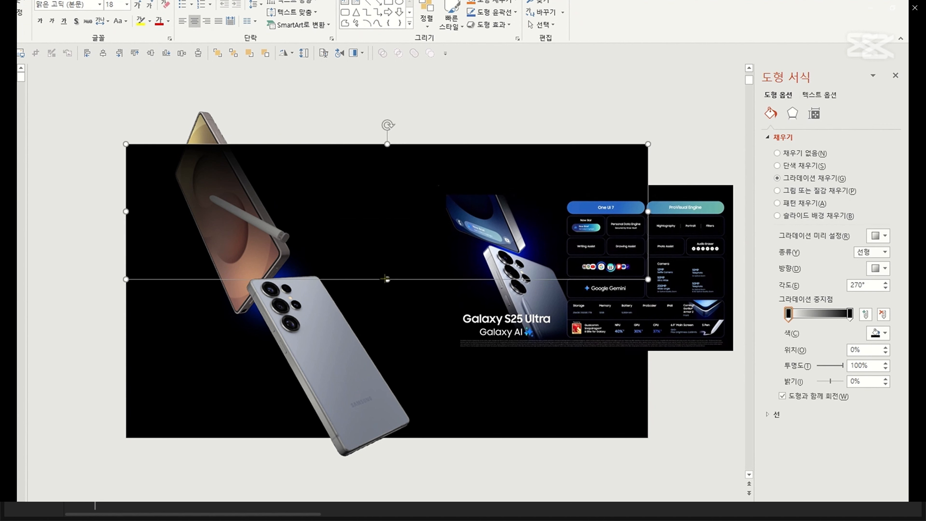
pyautogui.moveTo(387, 279); pyautogui.dragTo(387, 218)
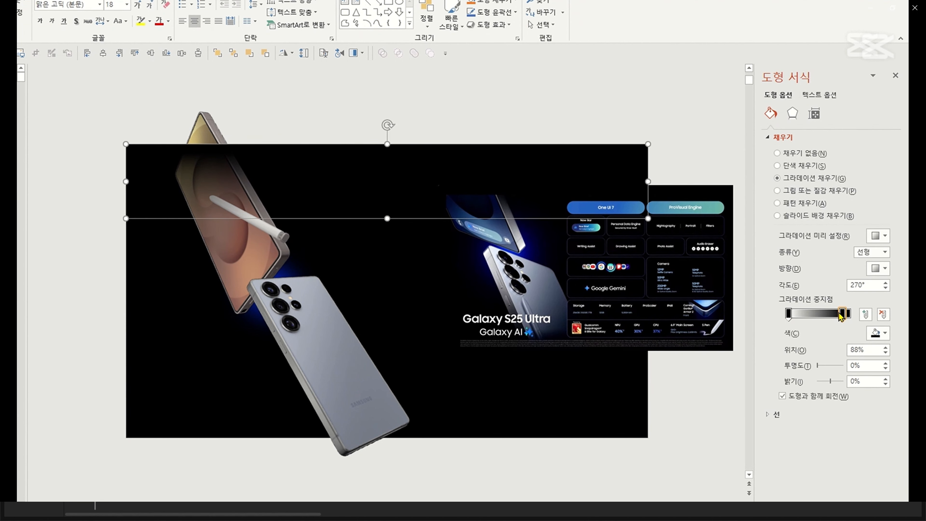
# Move the reference image down and place a copy of the gradient rectangle across the silver blue phone in the slide's lower half
pyautogui.moveTo(601, 259); pyautogui.dragTo(601, 310)
pyautogui.click(233, 194)
pyautogui.moveTo(236, 193); pyautogui.dragTo(235, 338)
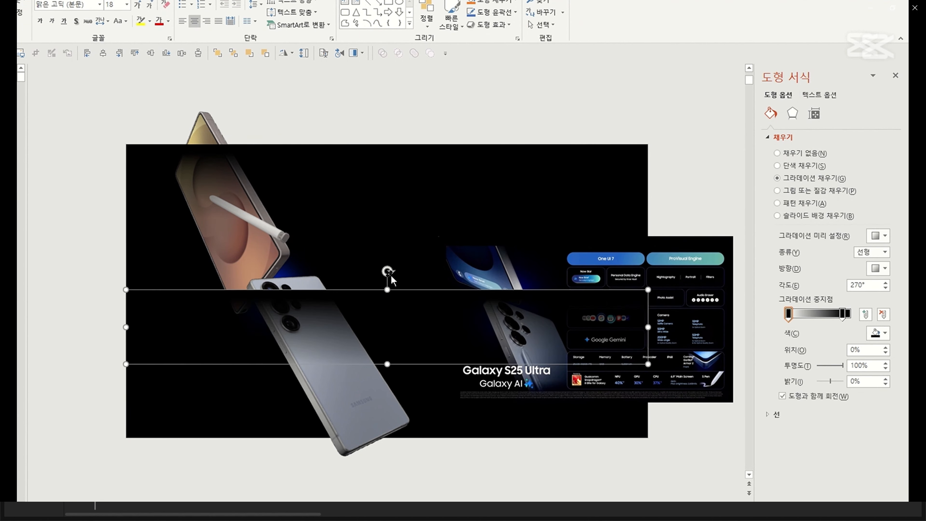
# Rotate the copied gradient rectangle 180° and align it with the slide's bottom edge so it fades the silver blue phone's lower end
pyautogui.moveTo(388, 272); pyautogui.dragTo(331, 327)
pyautogui.moveTo(387, 66); pyautogui.dragTo(388, 326)
pyautogui.moveTo(387, 368); pyautogui.dragTo(163, 186)
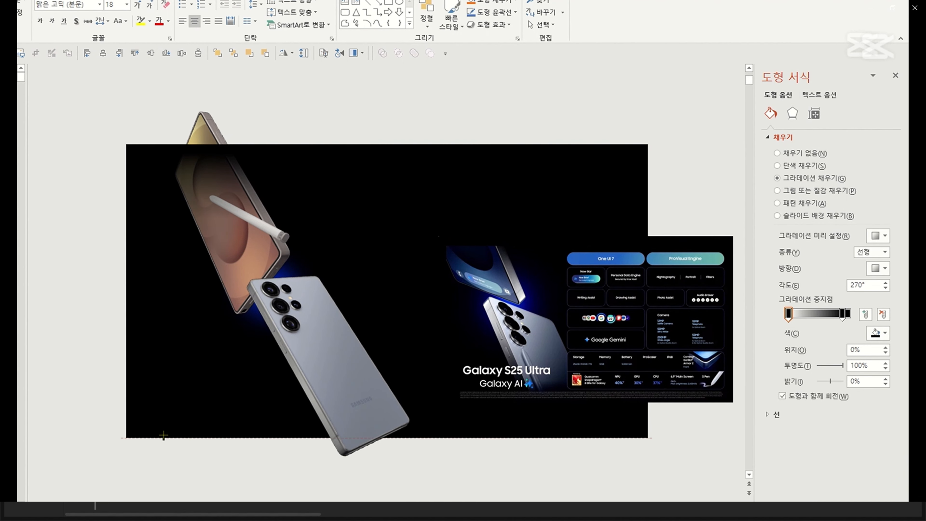
pyautogui.moveTo(328, 165); pyautogui.dragTo(345, 437)
pyautogui.moveTo(387, 402); pyautogui.dragTo(386, 474)
pyautogui.click(167, 55)
pyautogui.click(534, 307)
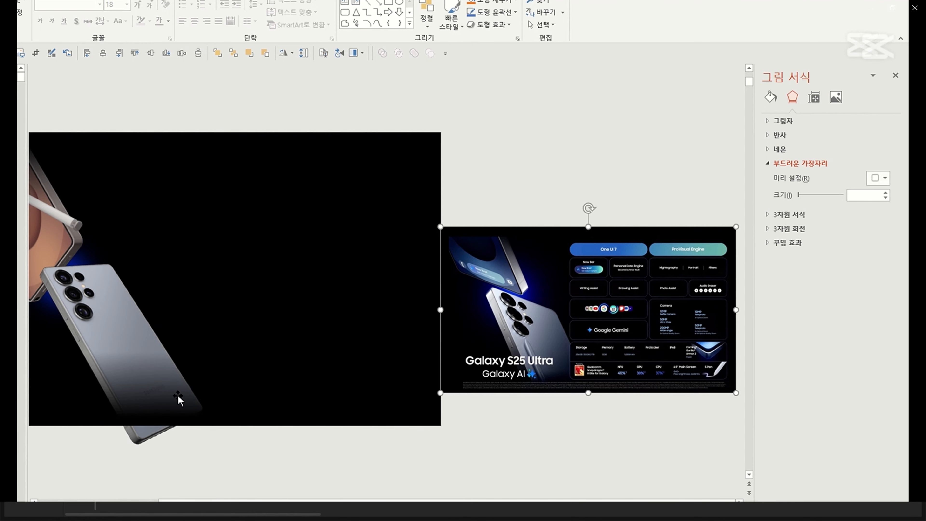
# Place a copy of the gradient rectangle, turned 90°, at full slide height and just over half its width, against the slide's right edge
pyautogui.click(286, 411)
pyautogui.moveTo(270, 396); pyautogui.dragTo(489, 413)
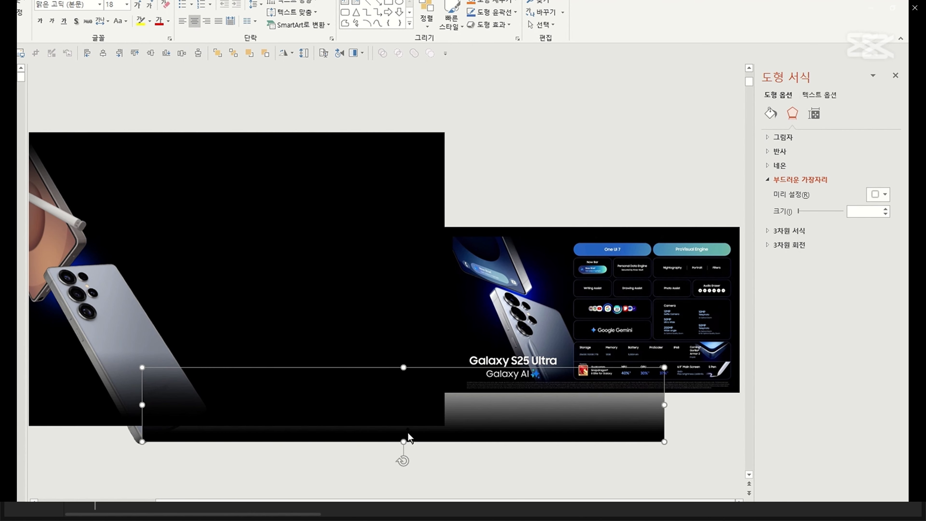
pyautogui.moveTo(403, 459); pyautogui.dragTo(460, 405)
pyautogui.moveTo(403, 143); pyautogui.dragTo(403, 444)
pyautogui.moveTo(419, 474); pyautogui.dragTo(496, 181)
pyautogui.click(135, 54)
pyautogui.moveTo(481, 349); pyautogui.dragTo(481, 425)
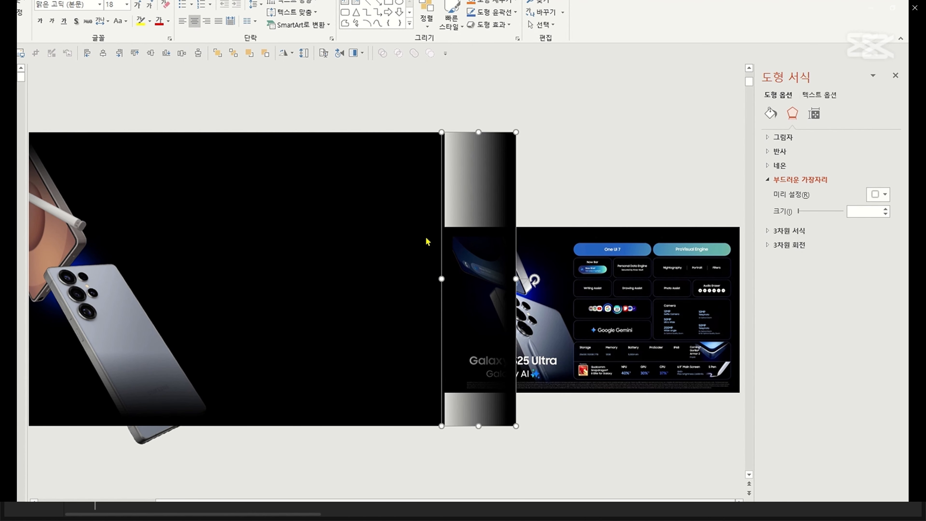
pyautogui.click(119, 54)
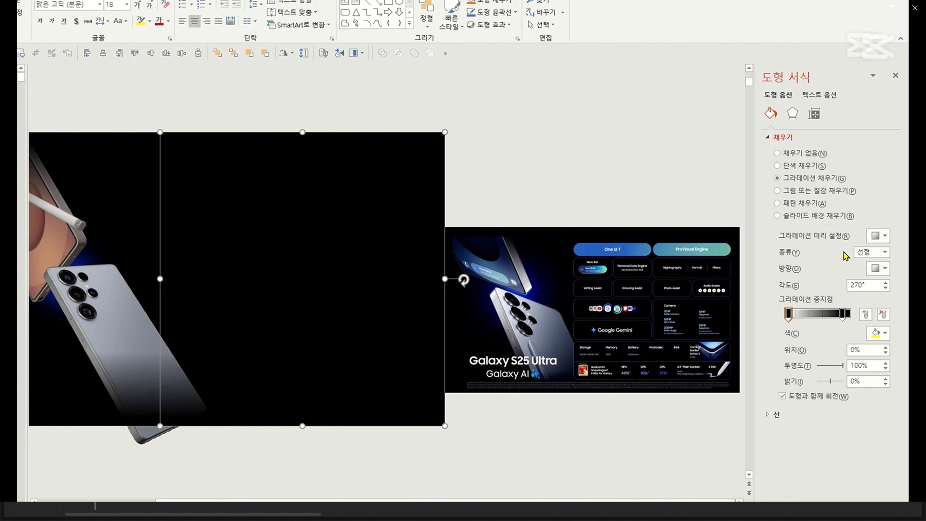
# Move the opaque black stop of the right-hand rectangle's gradient to 11%
pyautogui.moveTo(796, 321); pyautogui.dragTo(798, 321)
pyautogui.scroll(8, 244, 416)
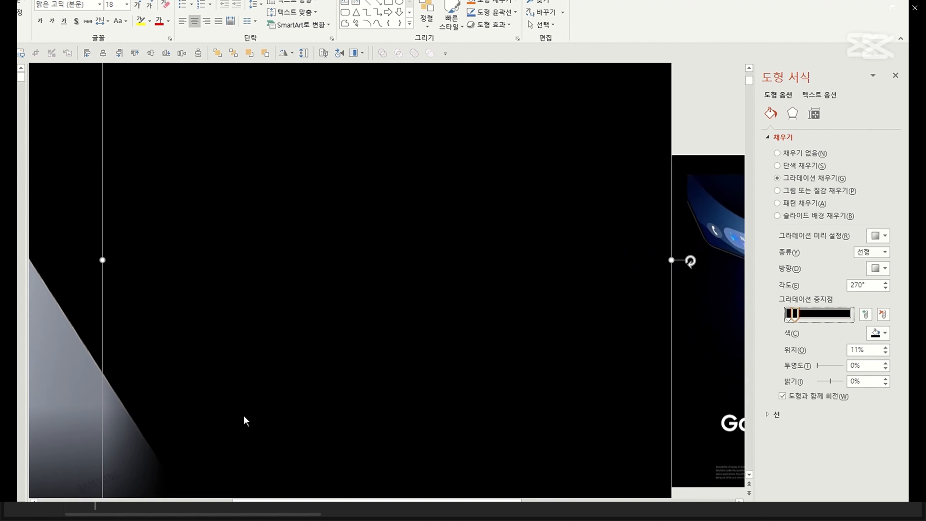
pyautogui.scroll(-9, 311, 441)
pyautogui.click(339, 435)
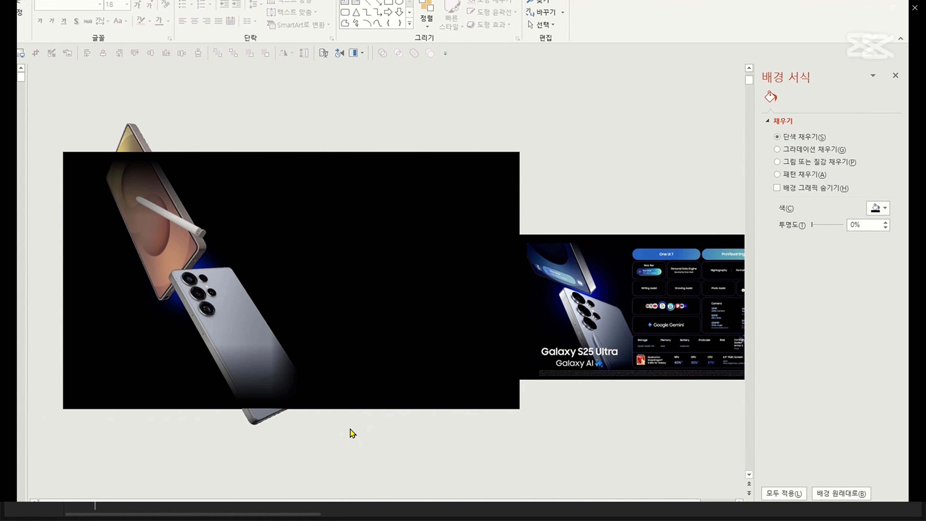
# Align the reference image with the slide's upper-left corner and enlarge it to the full slide size
pyautogui.moveTo(549, 361); pyautogui.dragTo(269, 296)
pyautogui.click(82, 57)
pyautogui.click(134, 55)
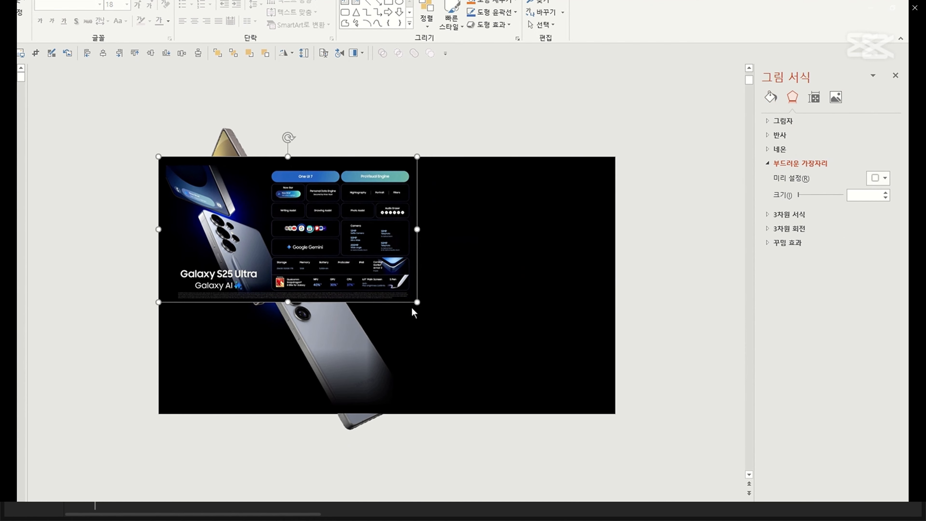
pyautogui.moveTo(417, 303); pyautogui.dragTo(615, 414)
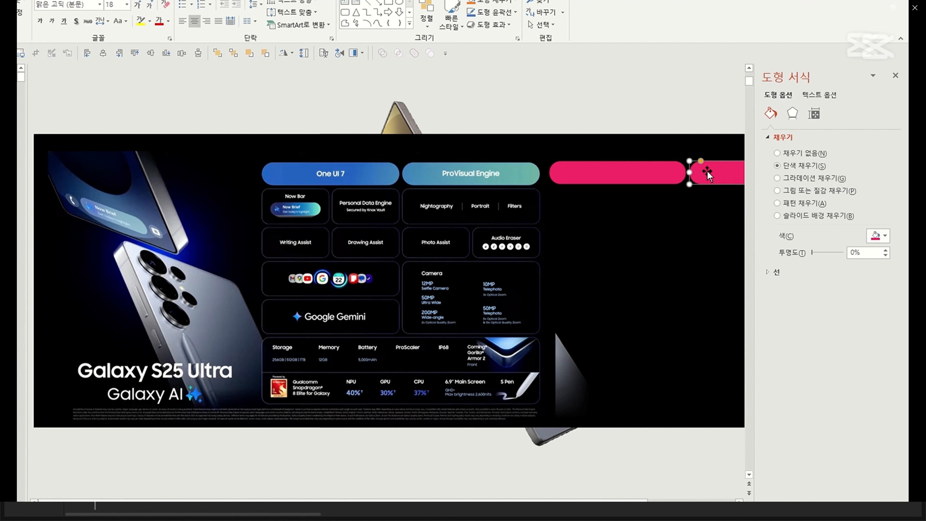
# Give the first pink pill a 180° linear gradient fill with its end stop sampled from the left end of the reference's One UI 7 pill
pyautogui.click(594, 171)
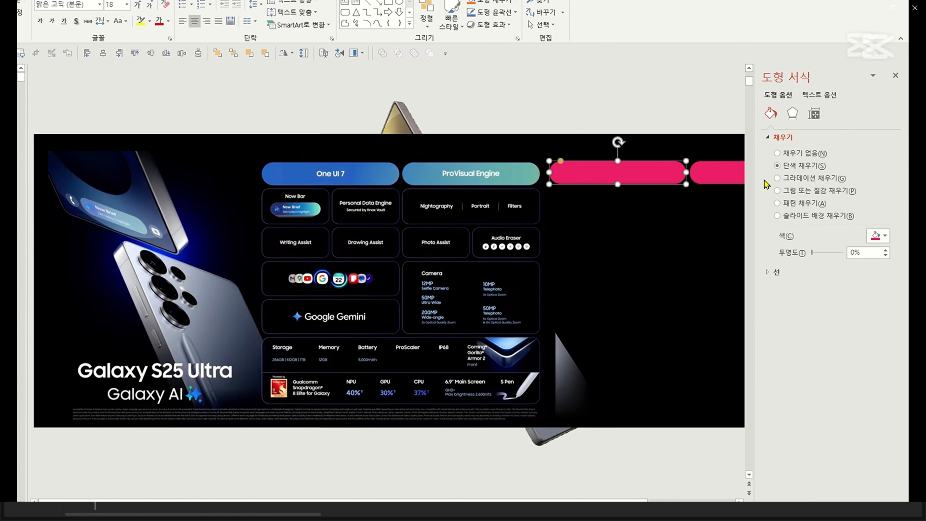
pyautogui.click(776, 178)
pyautogui.click(878, 332)
pyautogui.click(834, 459)
pyautogui.click(267, 171)
pyautogui.click(882, 270)
pyautogui.click(801, 313)
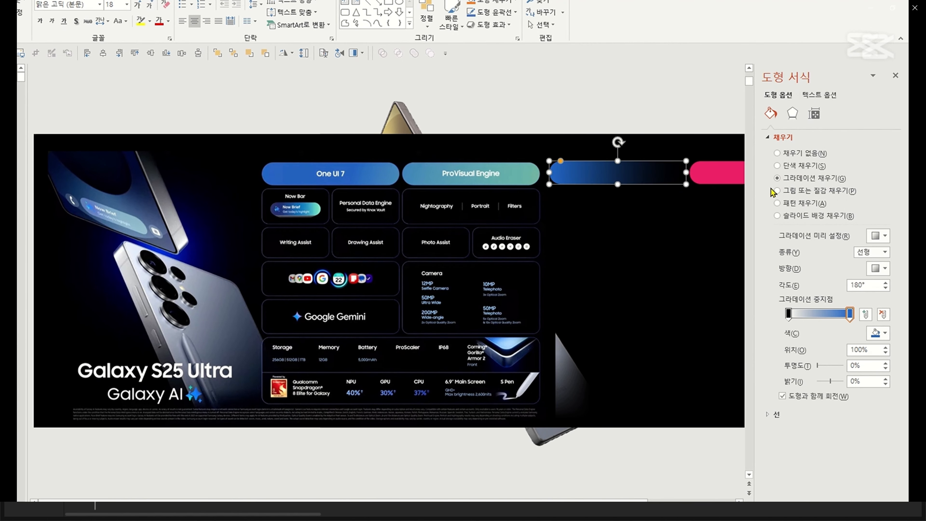
# Set the pill gradient's first stop to the colour sampled from the right end of the reference's One UI 7 pill
pyautogui.click(789, 315)
pyautogui.click(884, 334)
pyautogui.click(840, 461)
pyautogui.click(398, 171)
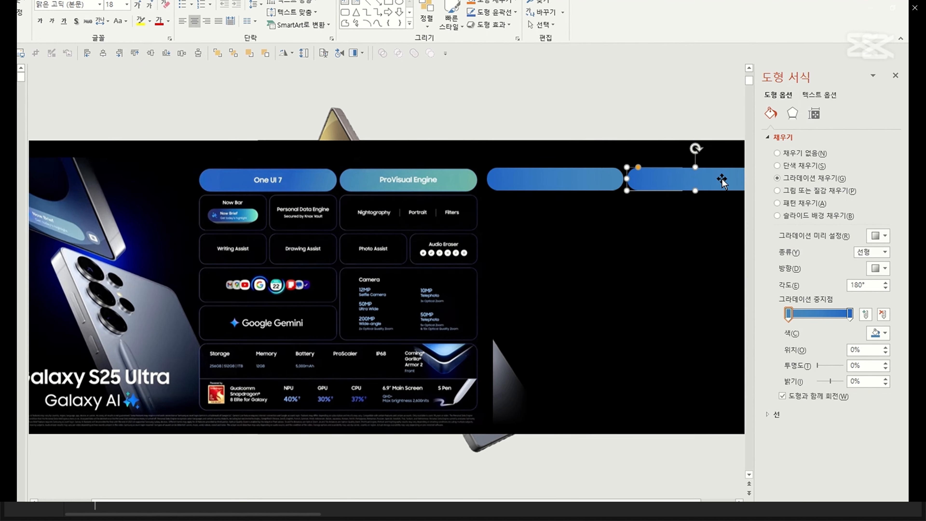
# Set the second pill gradient's first stop to the green sampled from the right end of the reference's ProVisual Engine pill
pyautogui.click(884, 333)
pyautogui.click(840, 461)
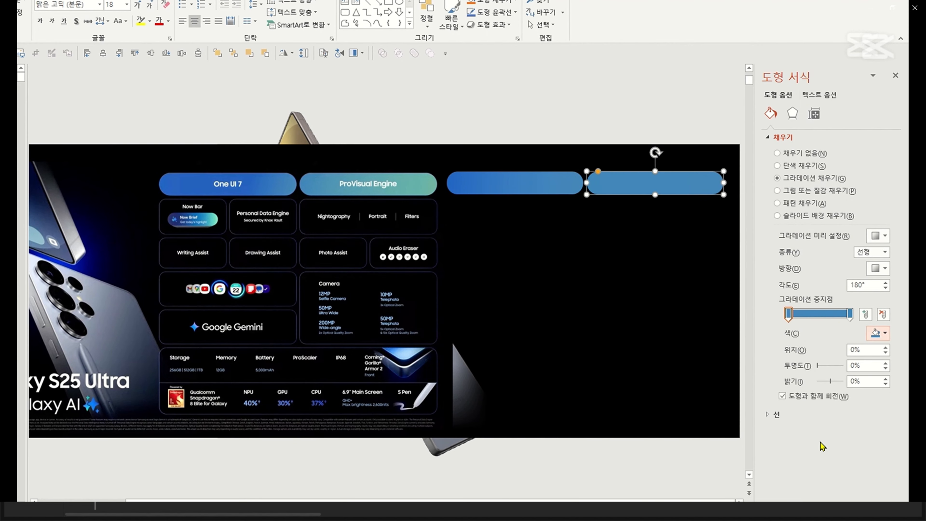
pyautogui.click(430, 184)
pyautogui.click(568, 233)
# Add the text "One UI 7" to the first gradient pill
pyautogui.rightClick(484, 180)
pyautogui.click(521, 245)
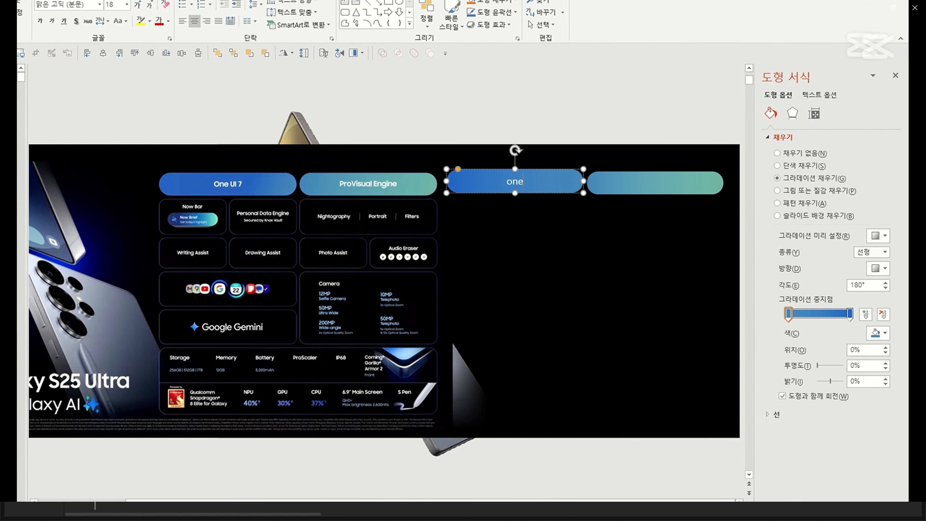
pyautogui.press('capslock')
pyautogui.write('One UI 7')
# Add the text "ProVisual Engine" to the second gradient pill
pyautogui.rightClick(653, 181)
pyautogui.click(674, 244)
pyautogui.write('Pro')
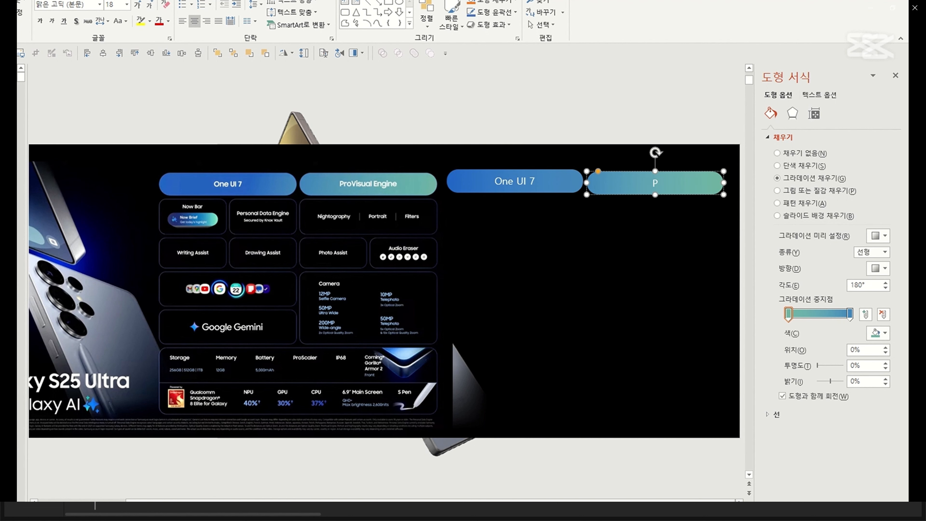
pyautogui.press('capslock')
pyautogui.write('VISUAL')
pyautogui.press('capslock')
pyautogui.write('e')
pyautogui.press('BackSpace')
pyautogui.press('capslock')
pyautogui.write('isual')
pyautogui.press('capslock')
pyautogui.write('E')
pyautogui.press('capslock')
pyautogui.write('ngine')
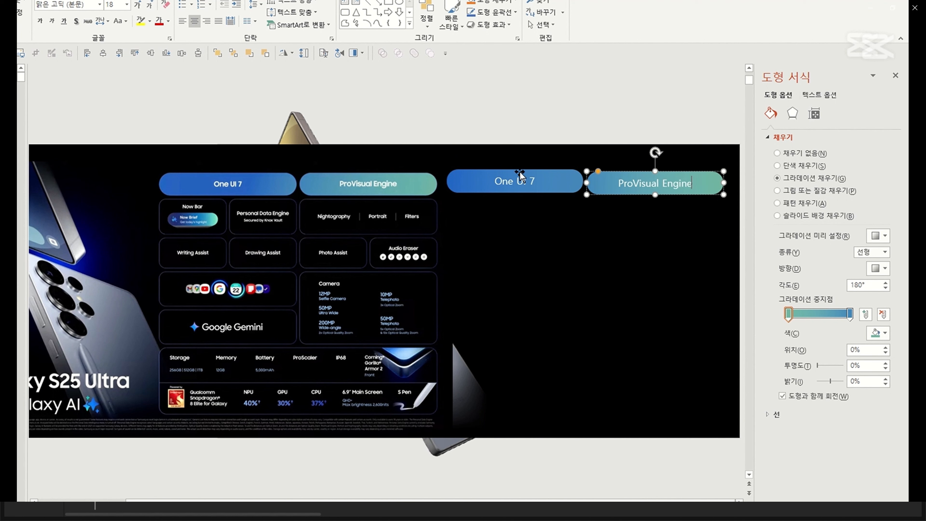
# Set the "One UI 7" text to the 프리젠테이션 6 SemiBold font at 14 pt
pyautogui.tripleClick(519, 178)
pyautogui.click(556, 152)
pyautogui.scroll(-20, 565, 344)
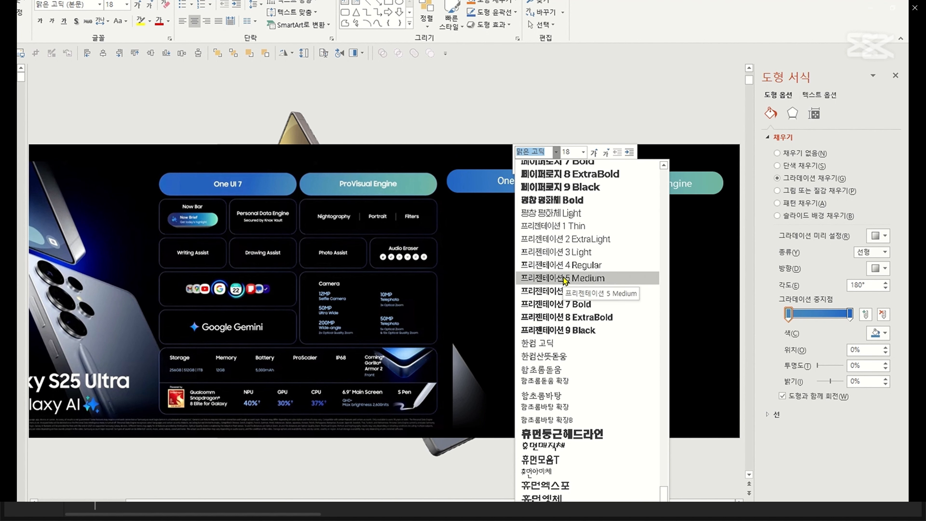
pyautogui.click(563, 290)
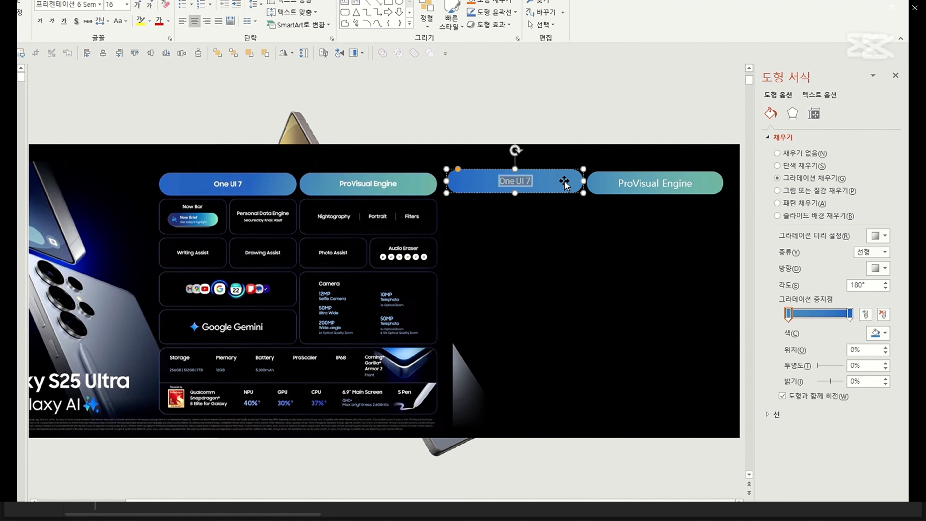
pyautogui.write('14')
pyautogui.press('Return')
# Apply the same font and size to the "ProVisual Engine" text
pyautogui.scroll(2, 453, 283)
pyautogui.scroll(-1, 452, 283)
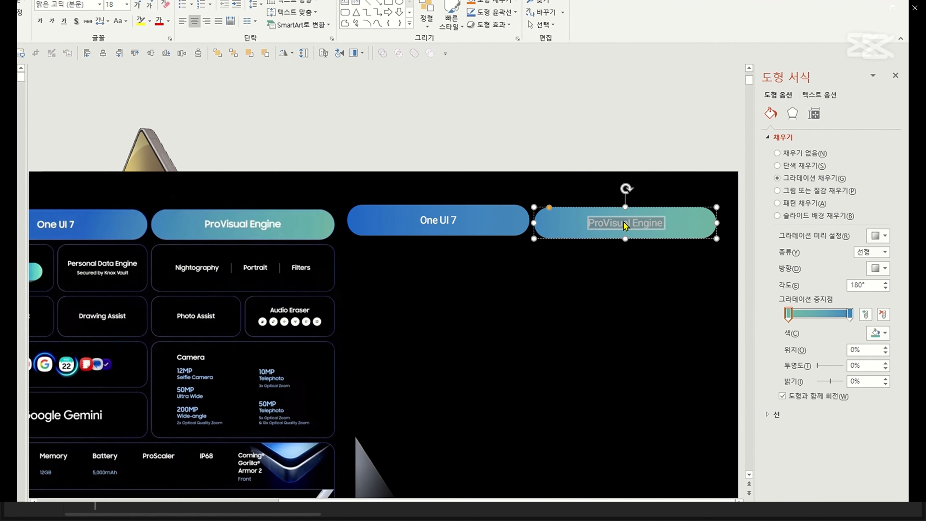
pyautogui.click(410, 140)
pyautogui.scroll(-1, 410, 140)
pyautogui.click(273, 270)
pyautogui.scroll(2, 273, 270)
pyautogui.scroll(-2, 500, 253)
pyautogui.click(557, 98)
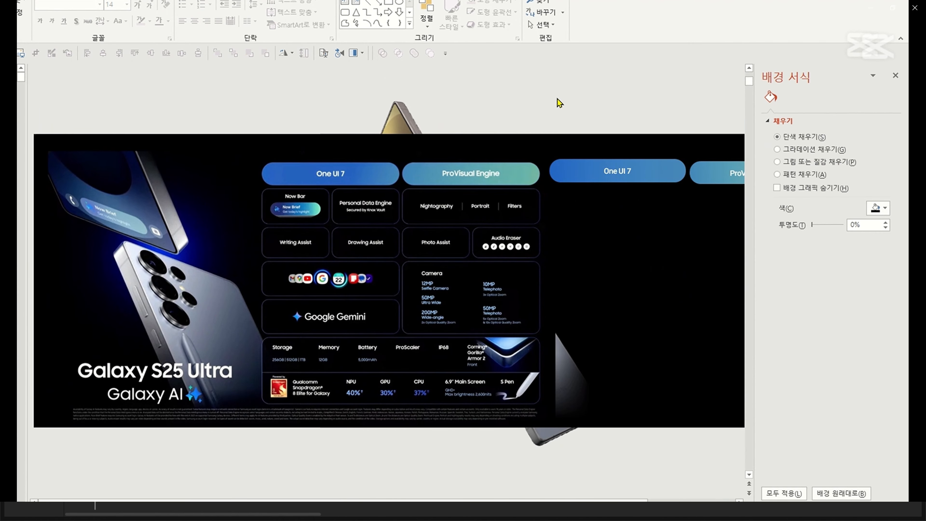
# Insert a rounded rectangle about 8.24 × 7.41 cm directly below the new One UI 7 pill, aligned with its left edge
pyautogui.click(19, 1)
pyautogui.click(51, 15)
pyautogui.click(59, 108)
pyautogui.moveTo(561, 208); pyautogui.dragTo(690, 322)
pyautogui.keyDown('shift'); pyautogui.click(618, 171); pyautogui.keyUp('shift')
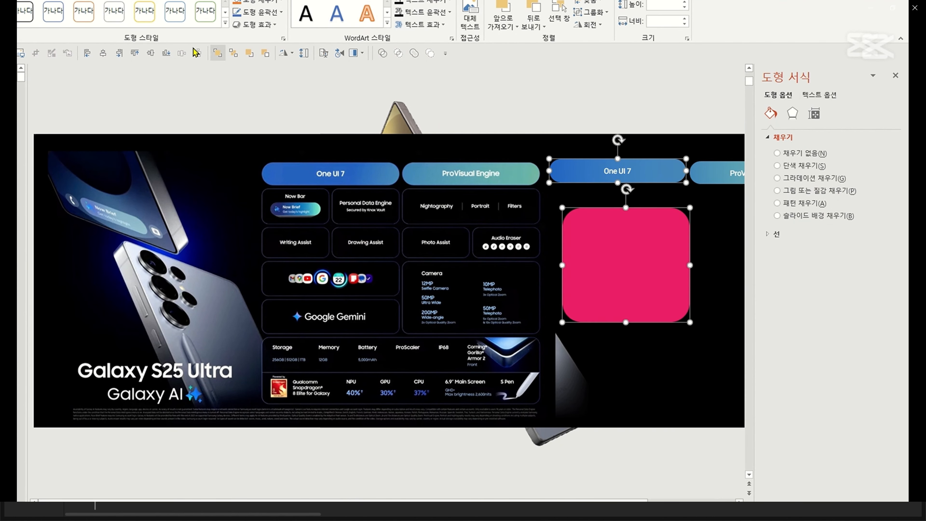
pyautogui.click(87, 52)
pyautogui.click(557, 98)
pyautogui.click(610, 257)
pyautogui.moveTo(609, 256); pyautogui.dragTo(606, 235)
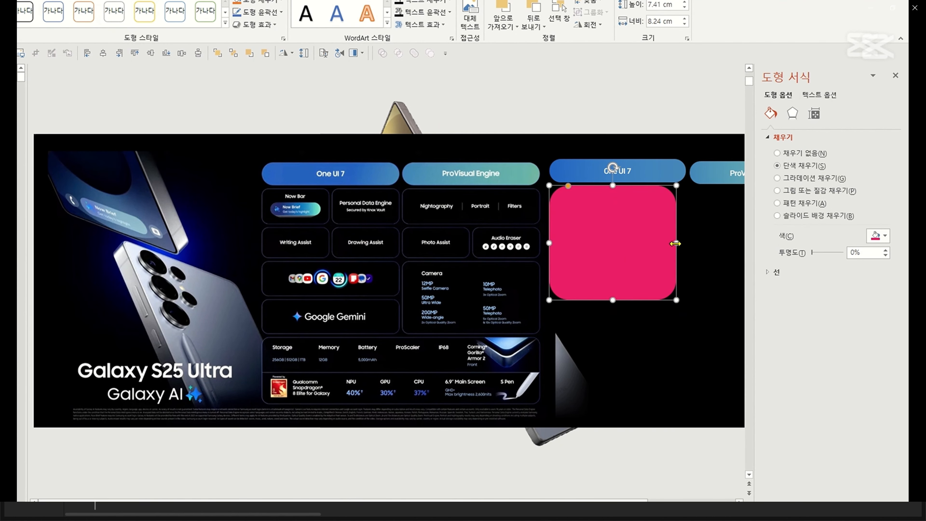
# Resize the rounded rectangle to 4.32 × 2.44 cm and place a matching copy beside it within the One UI 7 pill's width
pyautogui.moveTo(676, 242); pyautogui.dragTo(606, 243)
pyautogui.hotkey('ctrl', 'g')
pyautogui.scroll(3, 581, 233)
pyautogui.moveTo(545, 251); pyautogui.dragTo(596, 283)
pyautogui.scroll(-3, 409, 289)
pyautogui.moveTo(438, 361); pyautogui.dragTo(438, 259)
# Remove the left box's fill and give it a recently used blue outline with a ¼ pt weight
pyautogui.rightClick(403, 233)
pyautogui.click(426, 196)
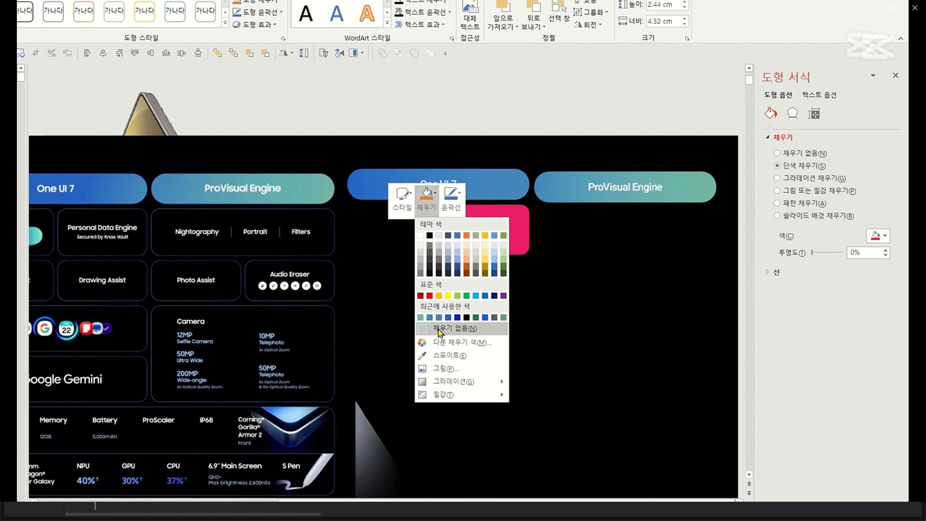
pyautogui.click(455, 326)
pyautogui.click(452, 204)
pyautogui.click(455, 317)
pyautogui.click(454, 204)
pyautogui.moveTo(474, 369)
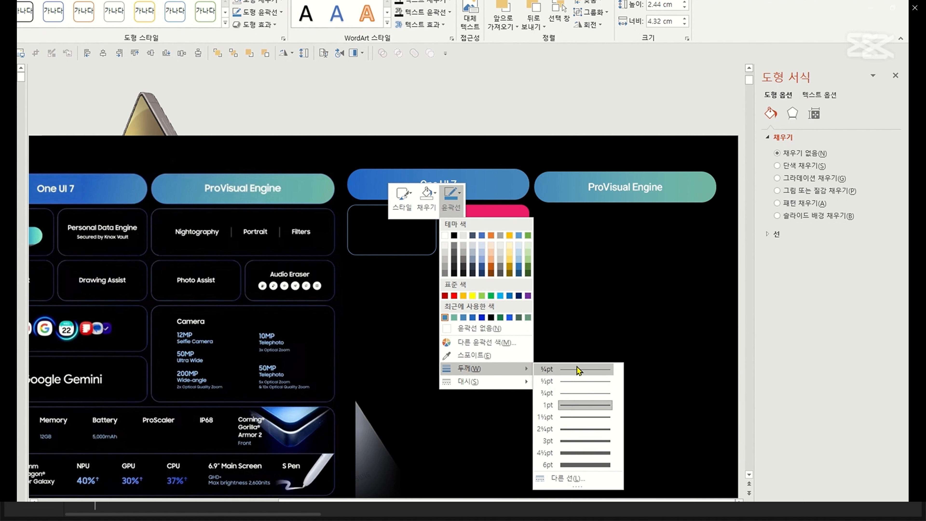
pyautogui.click(577, 370)
# Change the left box's outline to a gradient line, sampling its two stops from the left and right ends of the One UI 7 pill
pyautogui.click(404, 273)
pyautogui.click(392, 254)
pyautogui.click(776, 234)
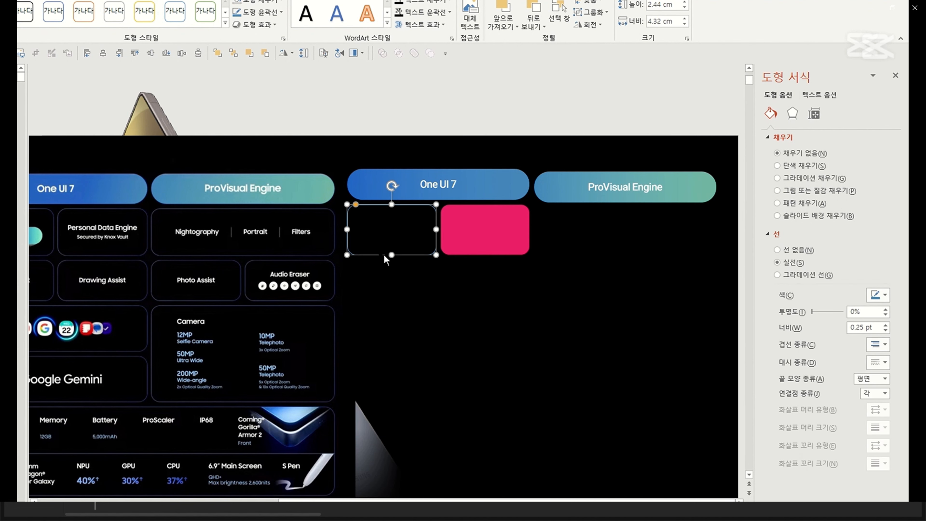
pyautogui.click(805, 275)
pyautogui.click(882, 373)
pyautogui.click(879, 394)
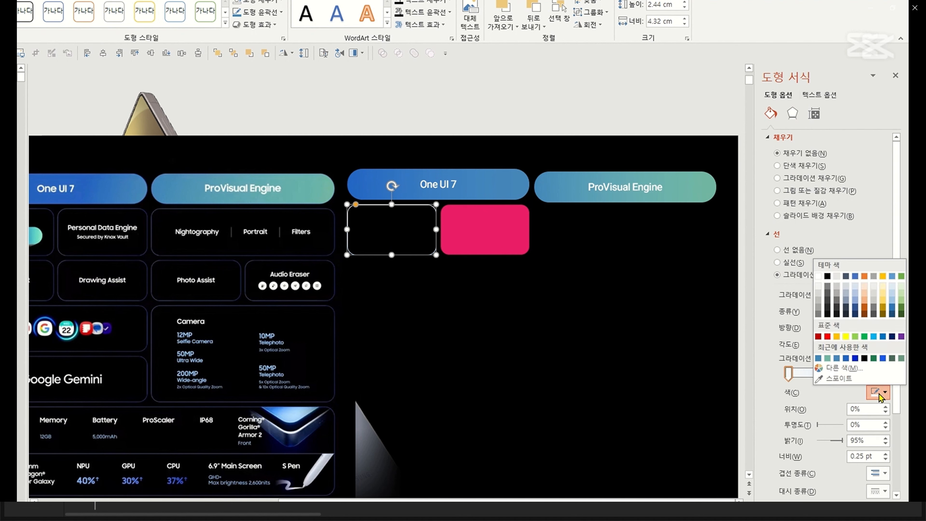
pyautogui.click(837, 378)
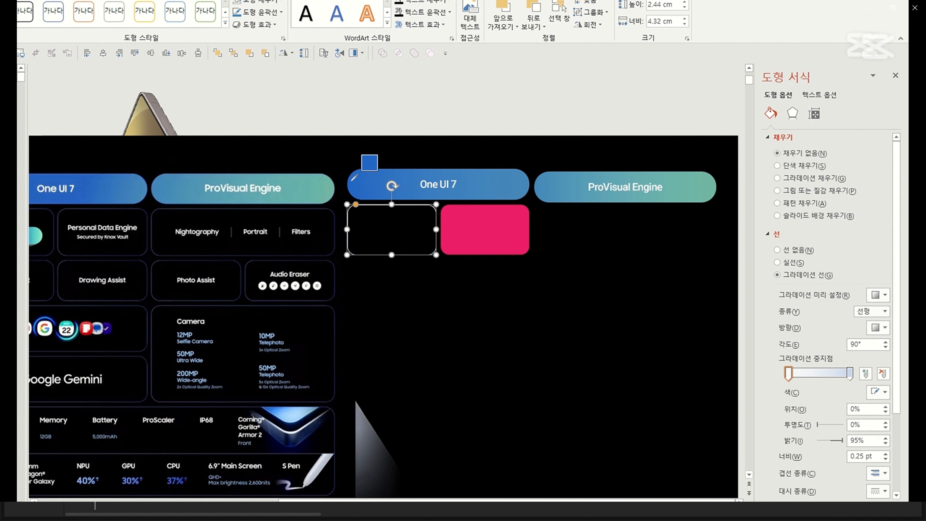
pyautogui.click(850, 376)
pyautogui.click(879, 393)
pyautogui.click(837, 379)
pyautogui.click(521, 186)
# Set the box outline's gradient angle to 45°, its width to 0.5 pt and the first stop's transparency to 46%
pyautogui.click(439, 261)
pyautogui.click(350, 254)
pyautogui.scroll(10, 351, 256)
pyautogui.click(357, 348)
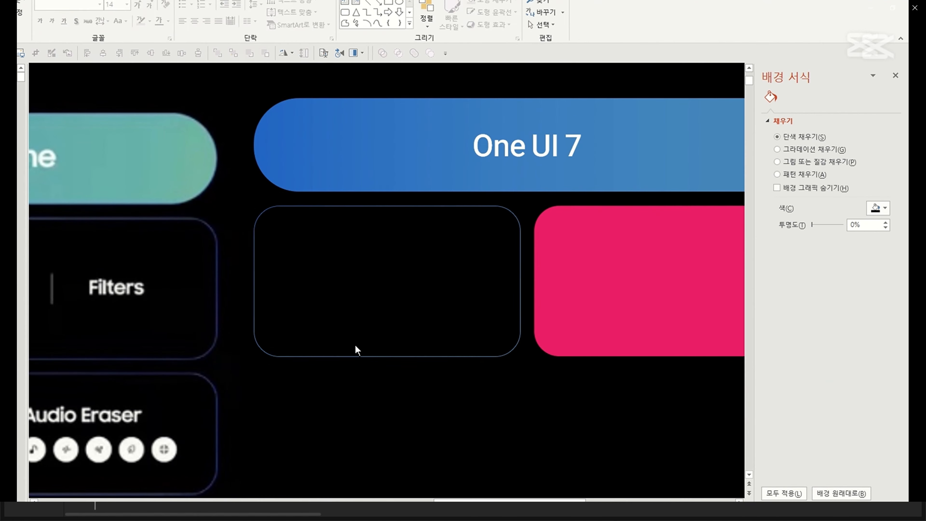
pyautogui.click(358, 355)
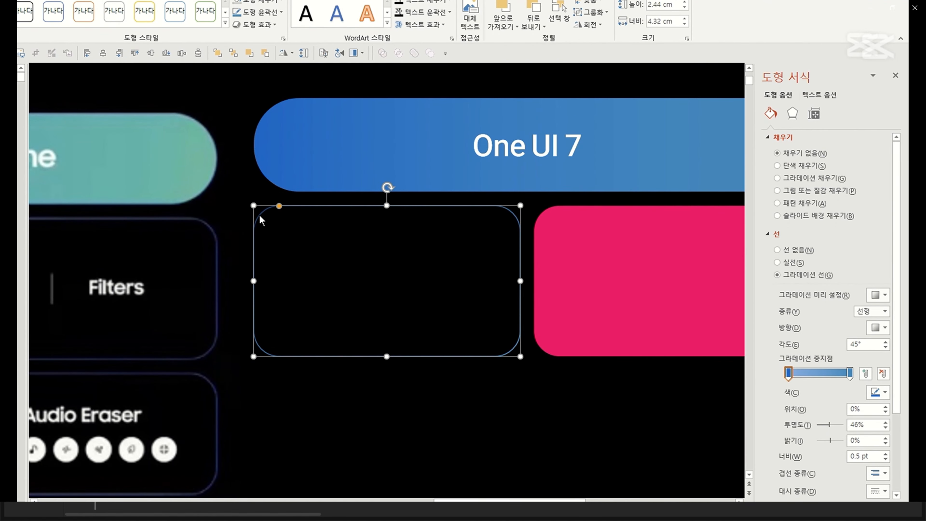
# Shift the two gradient pills and the two boxes beneath them slightly down together
pyautogui.click(299, 244)
pyautogui.scroll(-5, 225, 192)
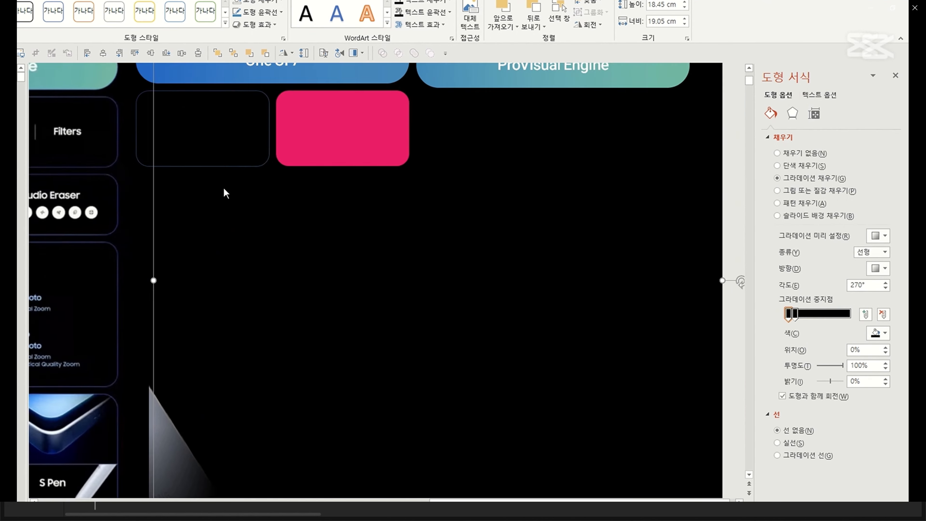
pyautogui.click(211, 216)
pyautogui.scroll(-1, 210, 216)
pyautogui.scroll(1, 684, 232)
pyautogui.scroll(-3, 684, 232)
pyautogui.click(592, 175)
pyautogui.scroll(4, 592, 175)
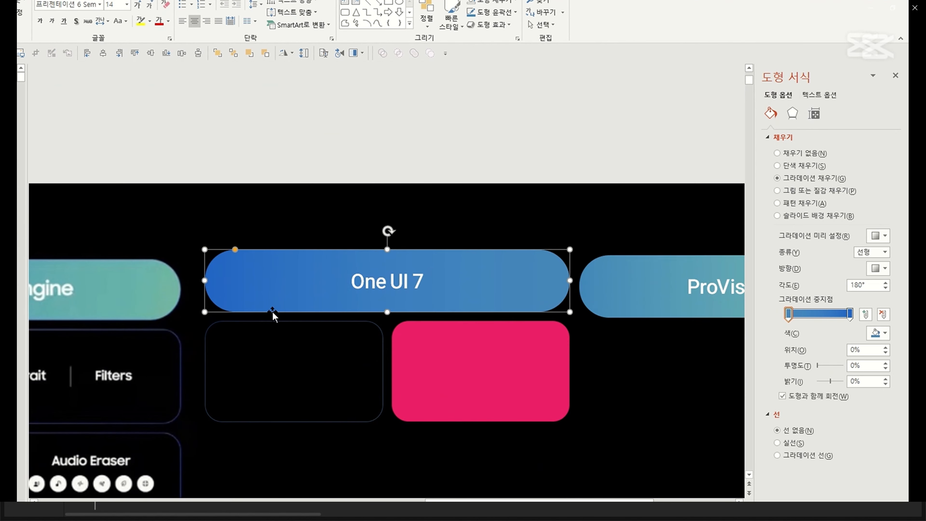
pyautogui.keyDown('shift'); pyautogui.click(474, 376); pyautogui.keyUp('shift')
pyautogui.keyDown('shift'); pyautogui.click(384, 378); pyautogui.keyUp('shift')
pyautogui.click(352, 414)
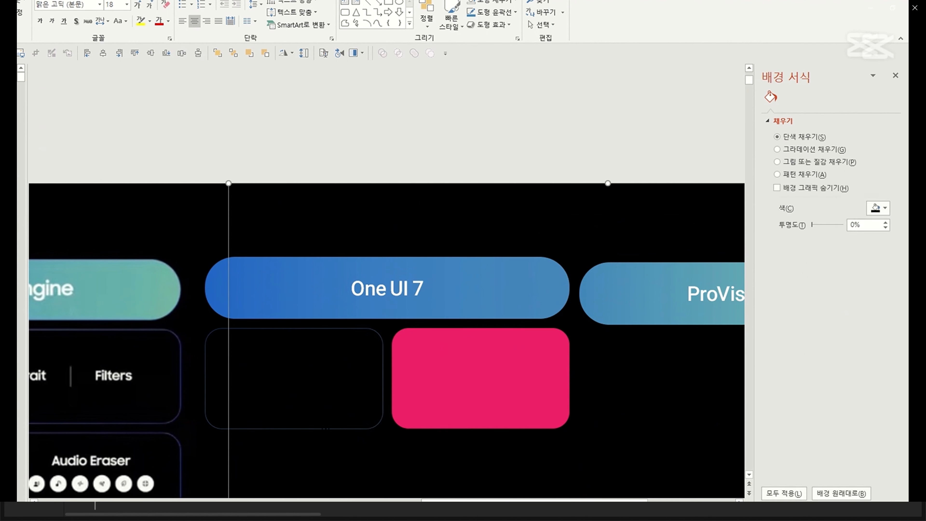
# Reduce the height of the outlined box and the pink box together slightly from their lower edge
pyautogui.click(412, 404)
pyautogui.keyDown('shift'); pyautogui.click(313, 428); pyautogui.keyUp('shift')
pyautogui.moveTo(294, 428); pyautogui.dragTo(293, 422)
# Set the left box's gradient outline transparency to 40% and give the pink box the same unfilled outline style
pyautogui.click(380, 349)
pyautogui.click(382, 352)
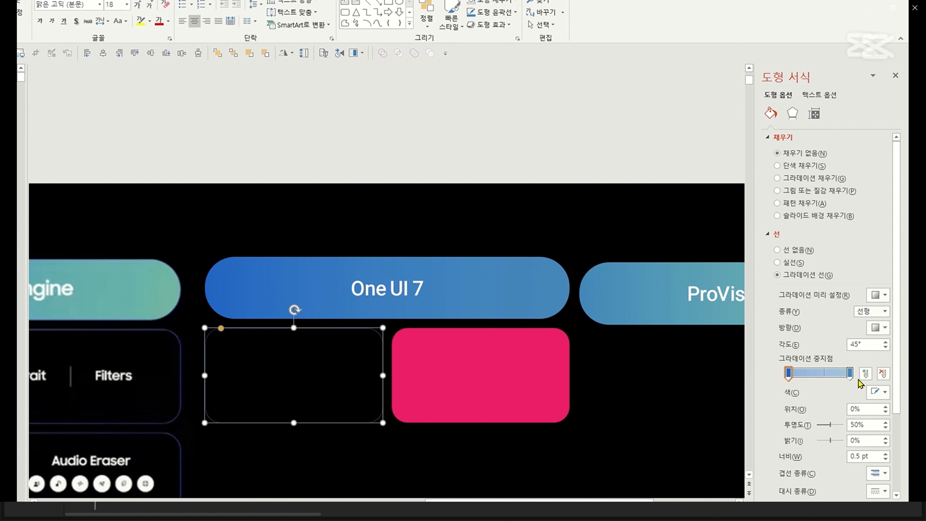
pyautogui.press('Return')
pyautogui.click(327, 330)
pyautogui.click(327, 328)
pyautogui.click(850, 373)
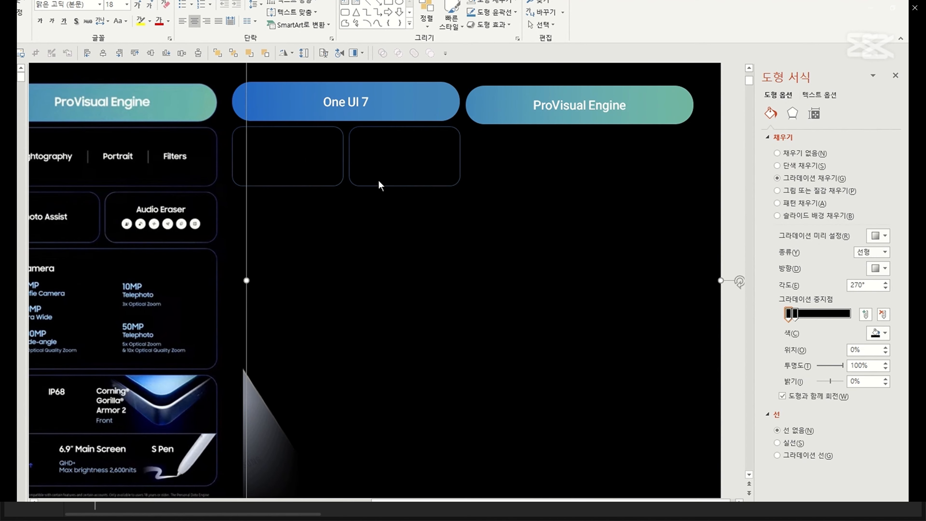
# Duplicate an outlined box under the ProVisual Engine pill at full pill width, giving its outline's end stop the pill's green at 50% transparency
pyautogui.moveTo(379, 182); pyautogui.dragTo(495, 184)
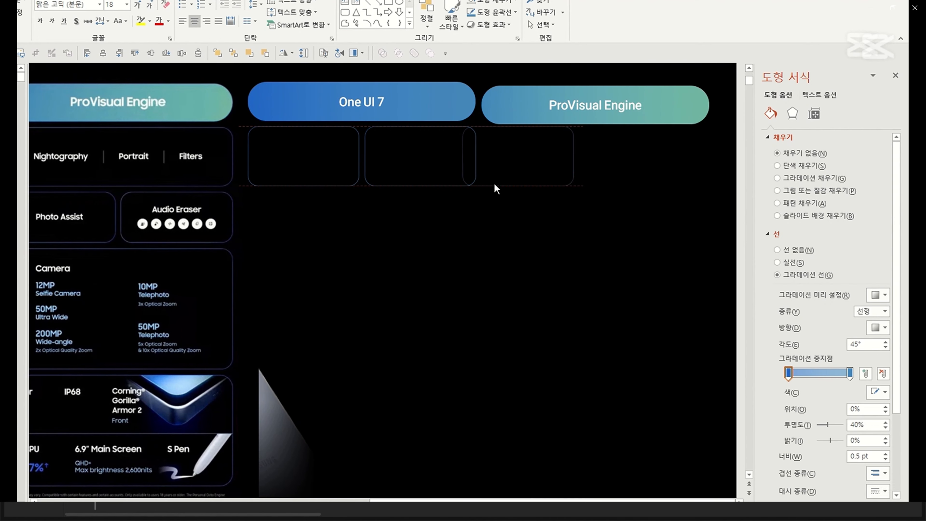
pyautogui.click(881, 394)
pyautogui.click(840, 379)
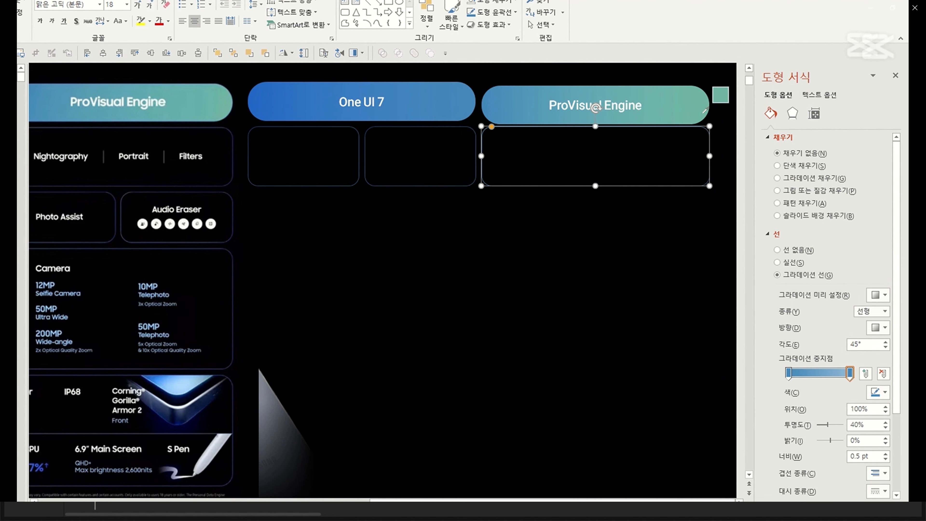
pyautogui.click(705, 105)
pyautogui.write('50')
pyautogui.press('Return')
pyautogui.click(326, 220)
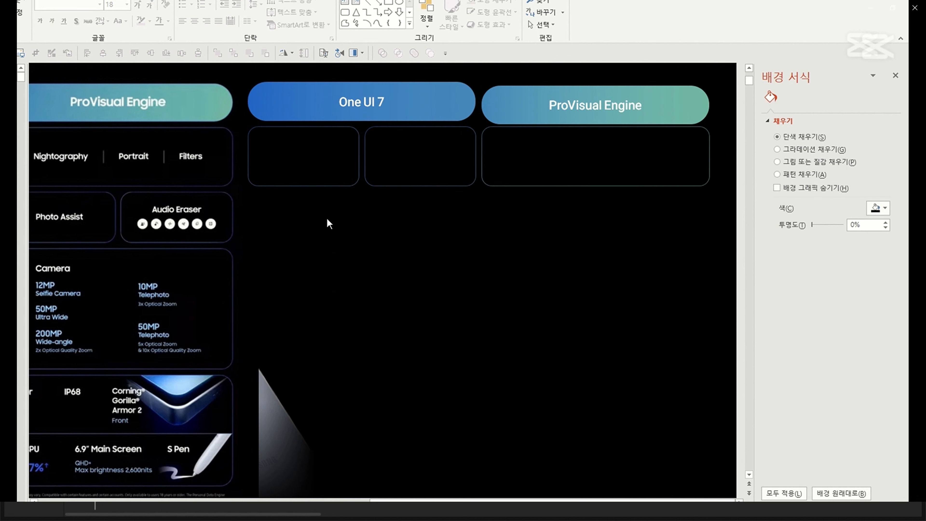
# Duplicate the small outlined boxes into a slightly shorter second row of four, two beneath each pill column
pyautogui.scroll(-2, 321, 216)
pyautogui.moveTo(177, 241); pyautogui.dragTo(155, 248)
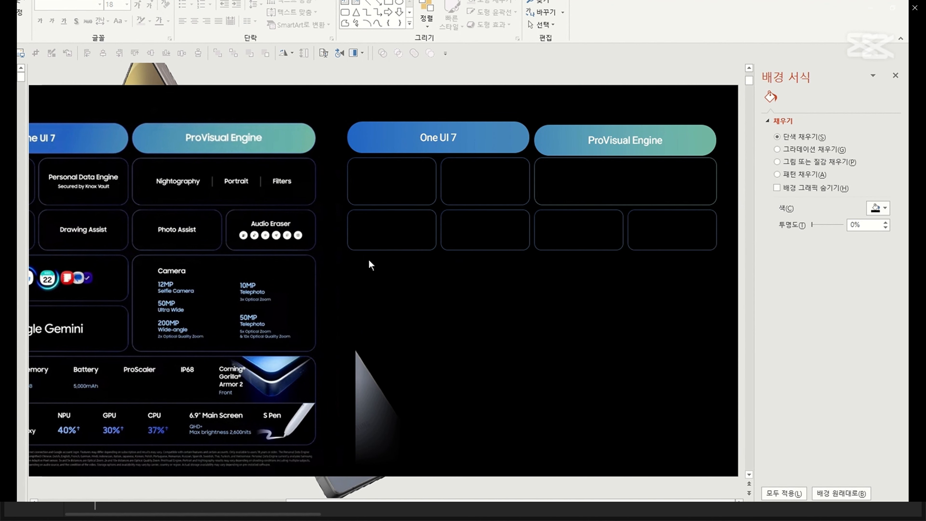
pyautogui.click(567, 205)
pyautogui.click(651, 257)
# Duplicate the leftmost second-row box beneath it and enlarge the copy to the full width of the One UI 7 pill
pyautogui.scroll(-2, 300, 292)
pyautogui.click(469, 259)
pyautogui.moveTo(468, 258); pyautogui.dragTo(469, 292)
pyautogui.scroll(5, 469, 292)
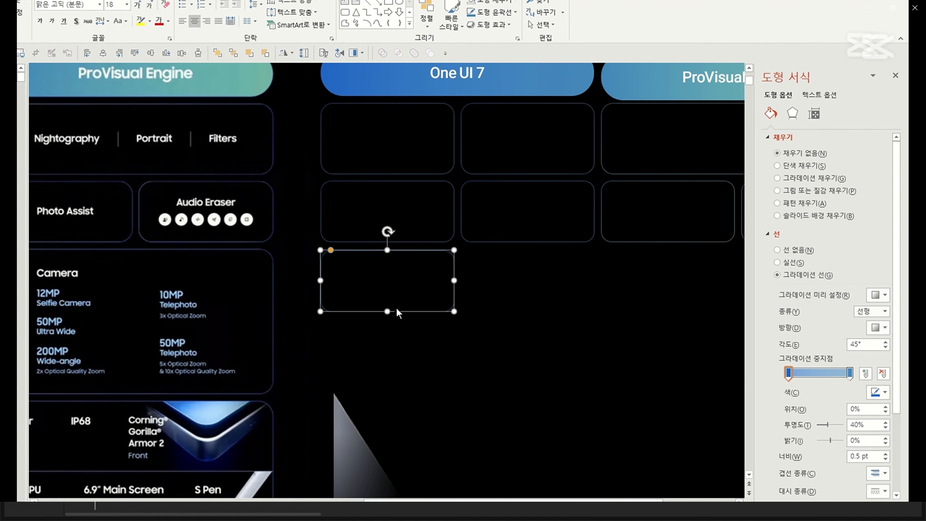
pyautogui.moveTo(387, 311); pyautogui.dragTo(385, 396)
pyautogui.moveTo(454, 323); pyautogui.dragTo(594, 324)
# Copy the wide third-row box under the ProVisual Engine column as a box about twice as tall
pyautogui.hscroll(-3, 362, 372)
pyautogui.moveTo(625, 250); pyautogui.dragTo(612, 252)
pyautogui.scroll(-4, 612, 252)
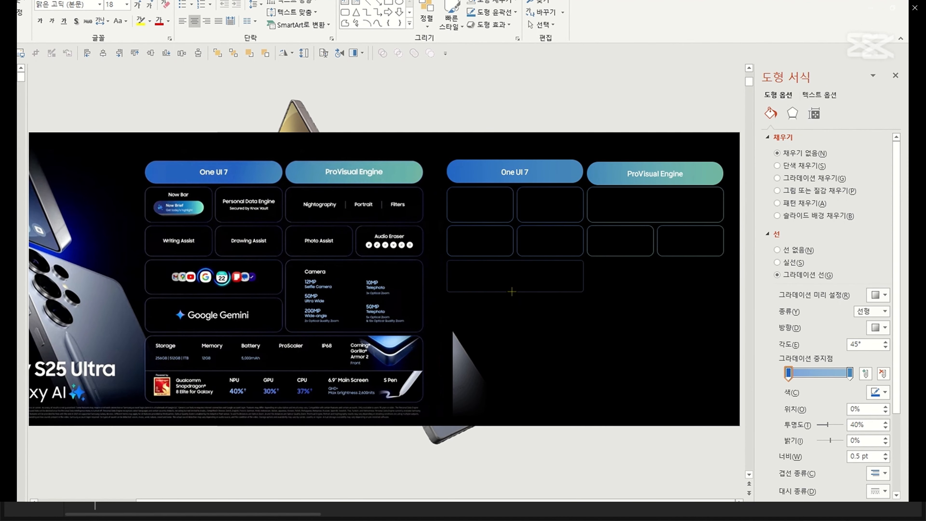
pyautogui.moveTo(554, 295); pyautogui.dragTo(627, 352)
pyautogui.scroll(3, 603, 297)
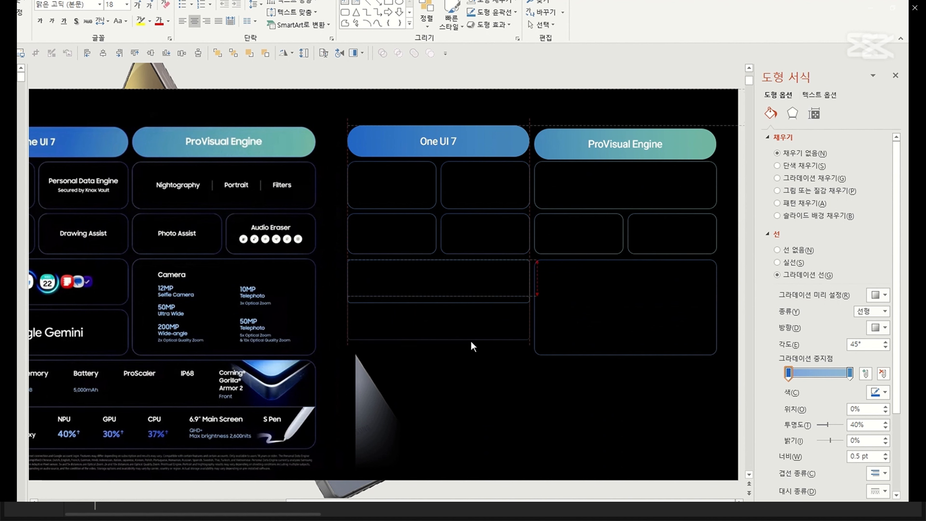
# Duplicate the wide One UI 7 box below itself and fit the stacked pair to the height of the tall box beside it
pyautogui.scroll(4, 485, 307)
pyautogui.click(386, 428)
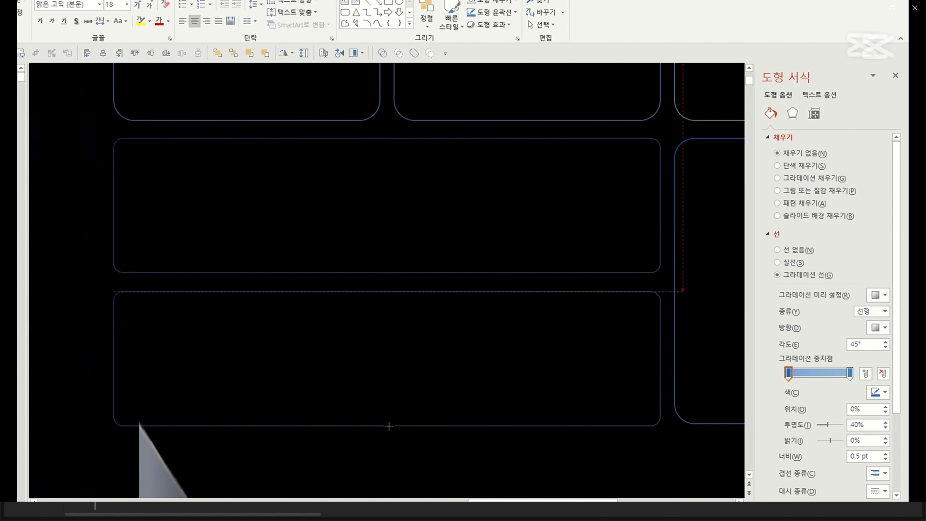
pyautogui.click(431, 428)
pyautogui.moveTo(389, 426); pyautogui.dragTo(429, 423)
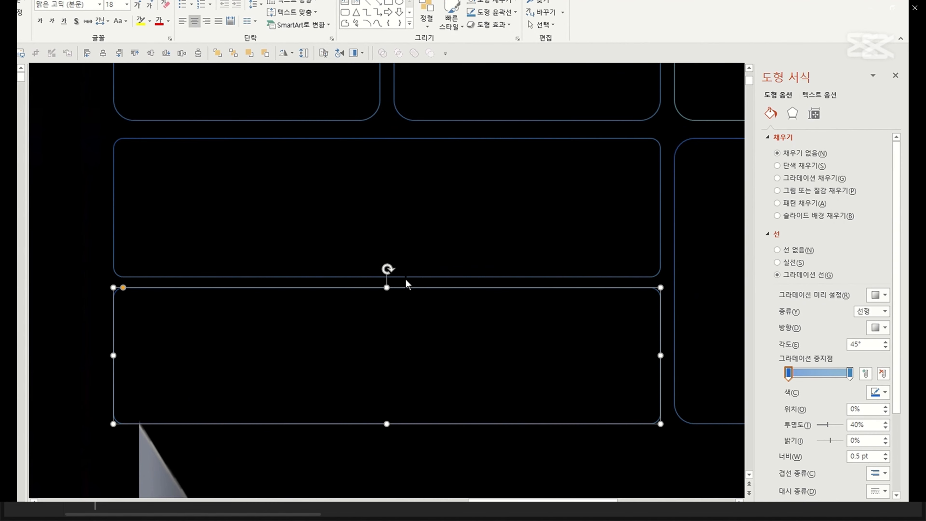
# Give the tall ProVisual Engine box the same blue-to-green gradient outline as the small box above it
pyautogui.scroll(-5, 407, 283)
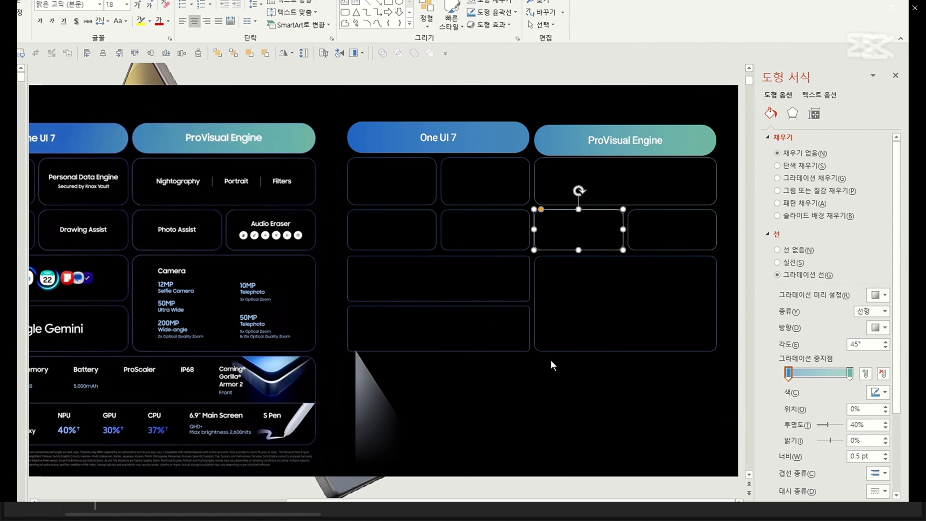
pyautogui.click(552, 365)
# Duplicate the lower wide box beneath it and increase the copy's height to nearly twice that of the original
pyautogui.scroll(-2, 455, 348)
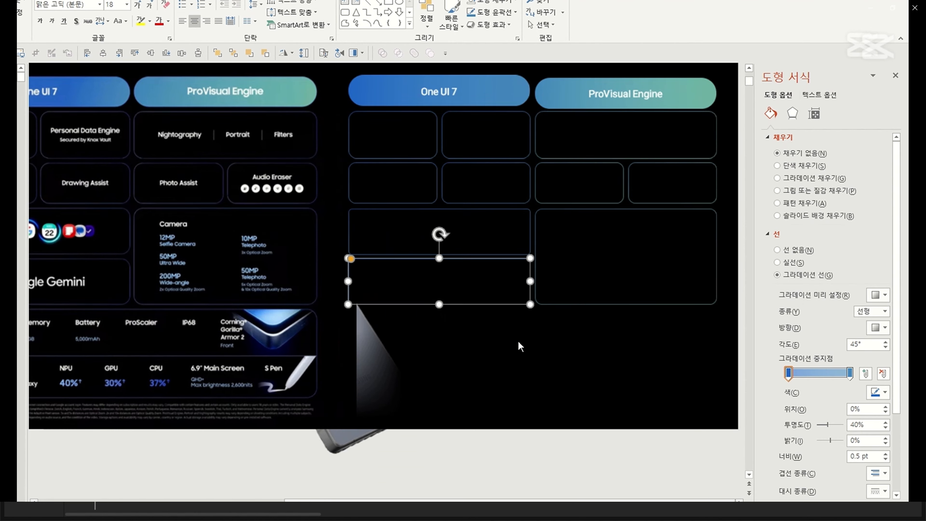
pyautogui.moveTo(404, 304); pyautogui.dragTo(403, 357)
pyautogui.press('Escape')
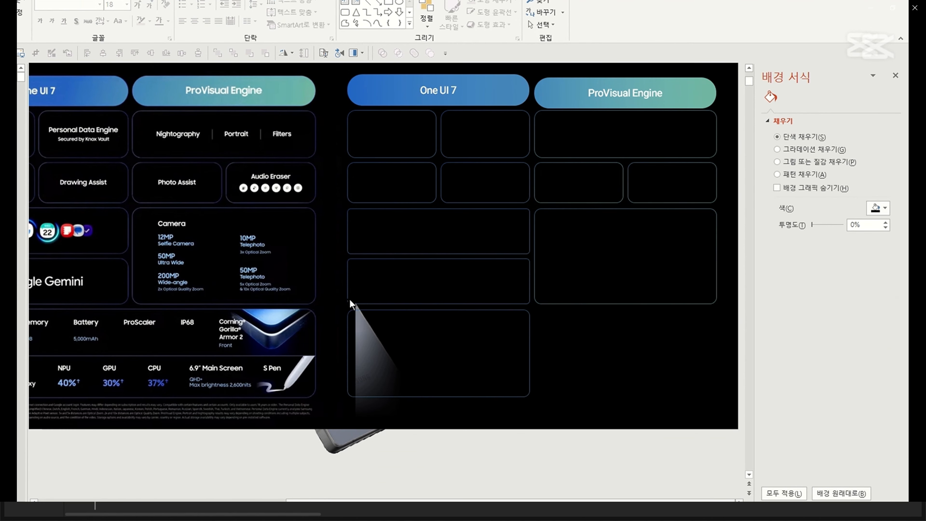
# Increase the corner rounding of the wide One UI 7 boxes to match the smaller boxes above
pyautogui.click(348, 241)
pyautogui.scroll(5, 348, 241)
pyautogui.moveTo(125, 213); pyautogui.dragTo(132, 214)
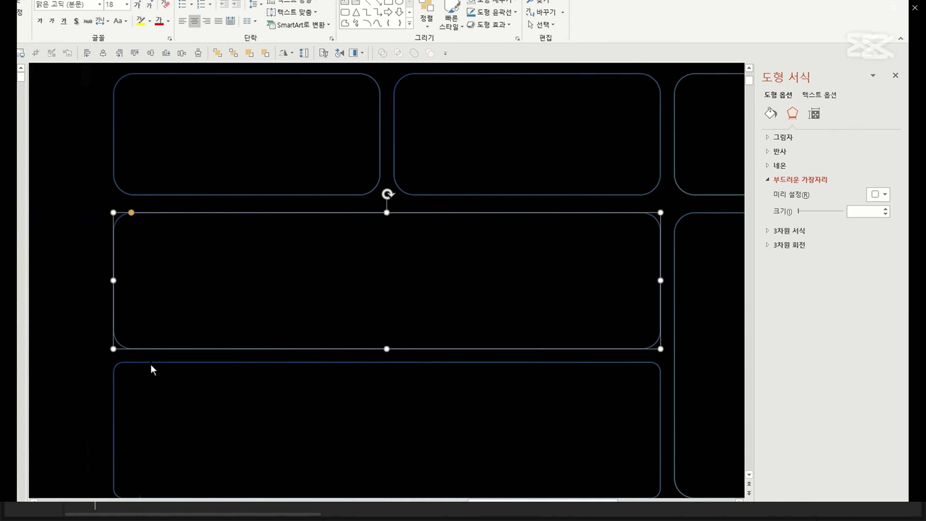
pyautogui.click(150, 363)
pyautogui.moveTo(124, 362); pyautogui.dragTo(135, 336)
pyautogui.scroll(-5, 221, 374)
pyautogui.click(162, 334)
# Move the reference image up off the working slide to uncover the phone pictures beneath it
pyautogui.scroll(-5, 251, 396)
pyautogui.click(286, 420)
pyautogui.scroll(-2, 322, 428)
pyautogui.scroll(-1, 323, 429)
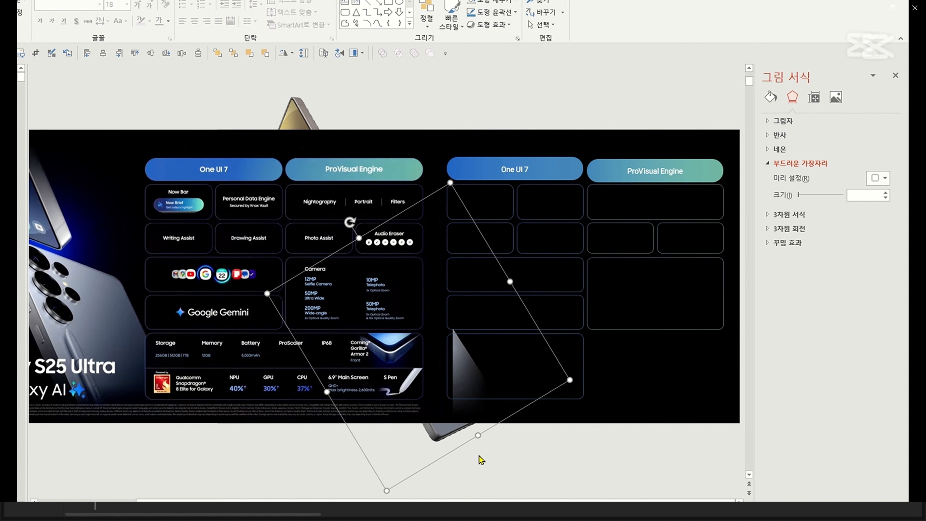
pyautogui.moveTo(313, 377); pyautogui.dragTo(290, 126)
pyautogui.click(485, 233)
pyautogui.moveTo(310, 244); pyautogui.dragTo(510, 490)
pyautogui.moveTo(277, 128); pyautogui.dragTo(300, 321)
pyautogui.press('Delete')
pyautogui.moveTo(415, 481); pyautogui.dragTo(175, 66)
# Extend the black gradient overlay leftwards over the silver phone and adjust its second gradient stop to refine the fade
pyautogui.click(472, 296)
pyautogui.moveTo(454, 287); pyautogui.dragTo(416, 289)
pyautogui.click(149, 278)
pyautogui.click(432, 312)
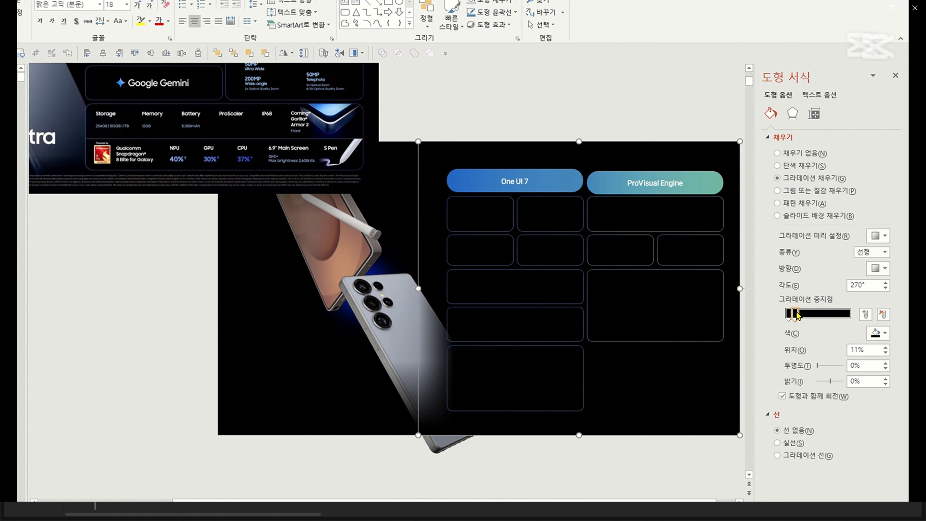
pyautogui.moveTo(796, 314); pyautogui.dragTo(832, 316)
pyautogui.moveTo(663, 365); pyautogui.dragTo(640, 365)
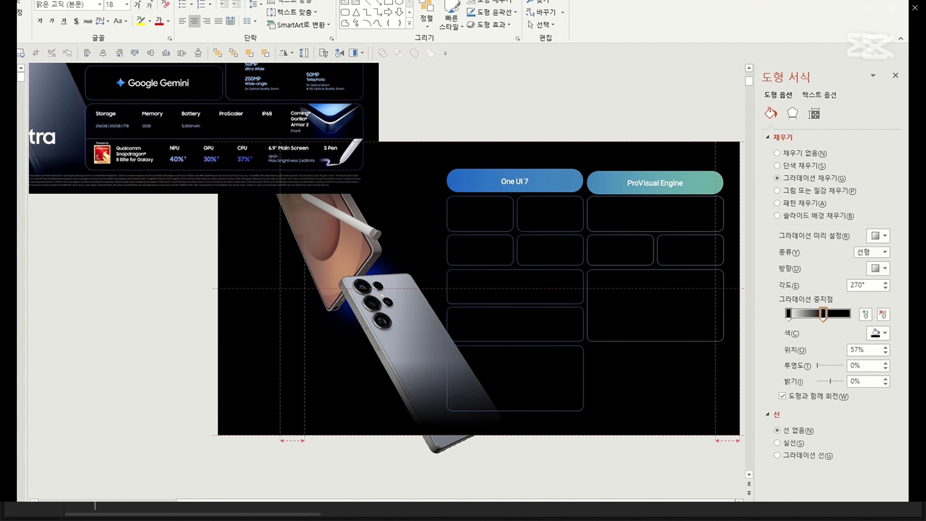
pyautogui.moveTo(823, 315); pyautogui.dragTo(798, 315)
pyautogui.click(492, 468)
# Place the reference image directly above the working slide, lined up with its left and right edges
pyautogui.moveTo(233, 135); pyautogui.dragTo(466, 76)
pyautogui.scroll(-1, 267, 259)
pyautogui.moveTo(267, 260); pyautogui.dragTo(380, 267)
pyautogui.scroll(-4, 128, 219)
pyautogui.click(108, 285)
# Insert a horizontal text box beside the lower slide's phones reading "Galaxy S25 Ultra"
pyautogui.click(19, 2)
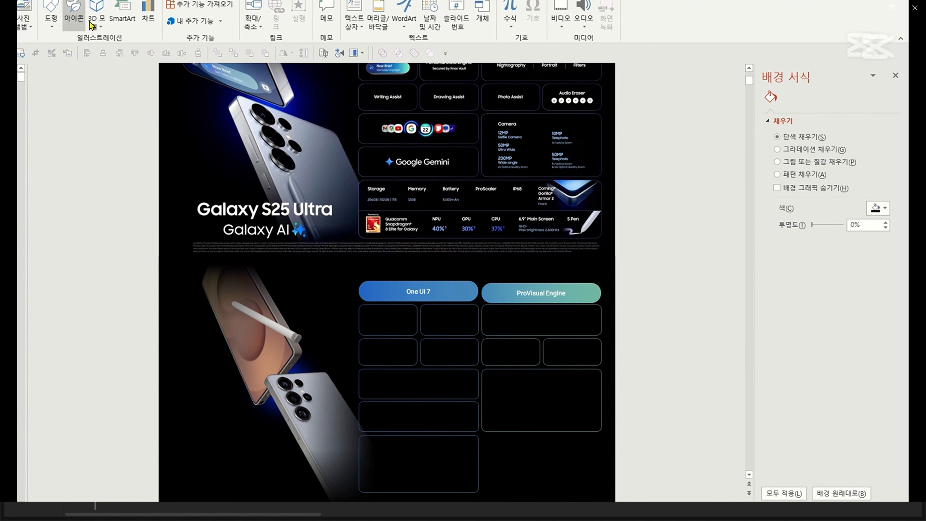
pyautogui.click(351, 23)
pyautogui.click(376, 40)
pyautogui.click(132, 363)
pyautogui.press('capslock')
pyautogui.write('Galaxy')
pyautogui.press('capslock')
pyautogui.write('S25 U')
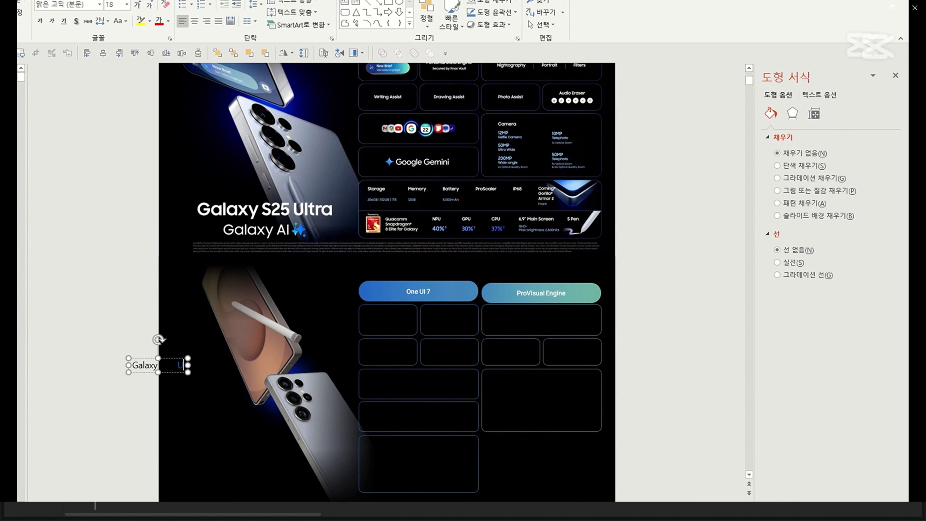
pyautogui.press('capslock')
pyautogui.write('ltr')
pyautogui.press('BackSpace')
# Move the Galaxy S25 Ultra text to the lower left area of the slide and colour it white
pyautogui.tripleClick(166, 366)
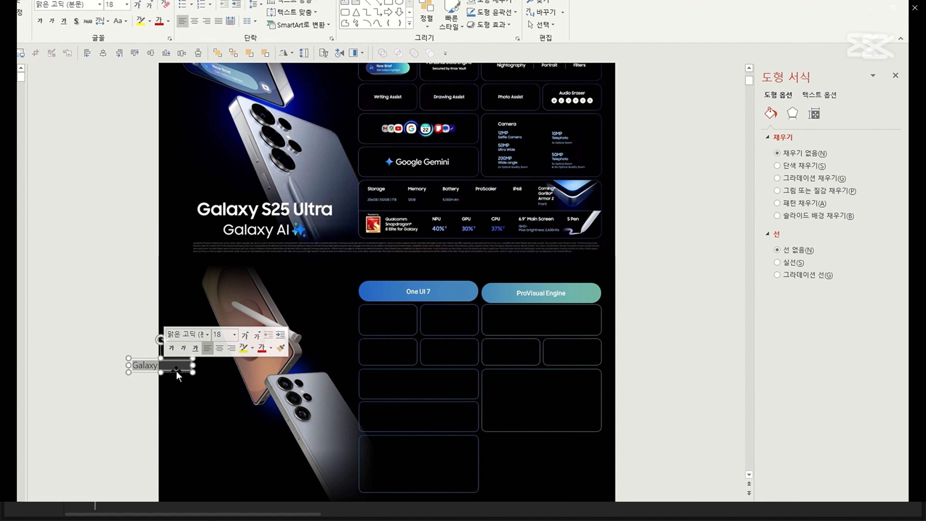
pyautogui.moveTo(177, 372); pyautogui.dragTo(252, 468)
pyautogui.tripleClick(251, 461)
pyautogui.click(352, 440)
pyautogui.click(344, 317)
# Set the Galaxy S25 Ultra title's font to 프리젠테이션 7 Bold and its size to 30 pt
pyautogui.click(260, 459)
pyautogui.tripleClick(258, 461)
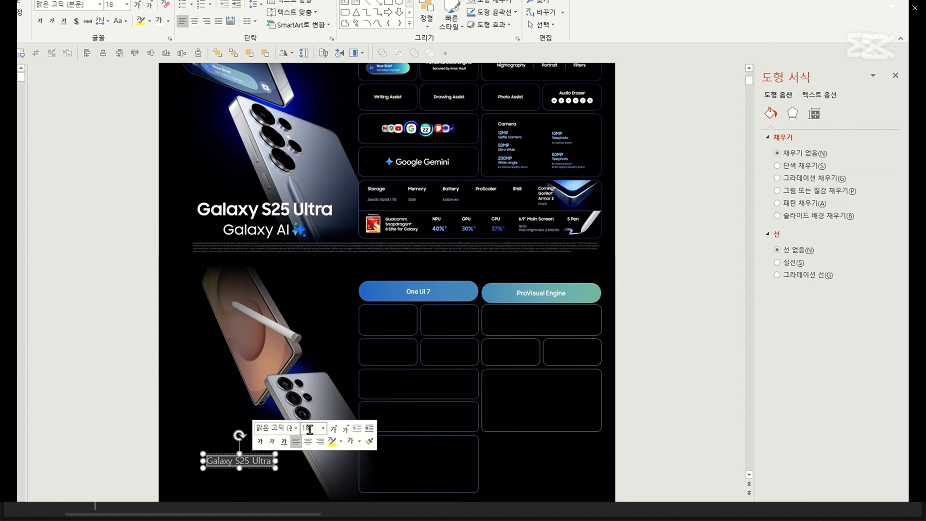
pyautogui.click(296, 428)
pyautogui.scroll(-20, 318, 353)
pyautogui.click(301, 209)
pyautogui.click(311, 428)
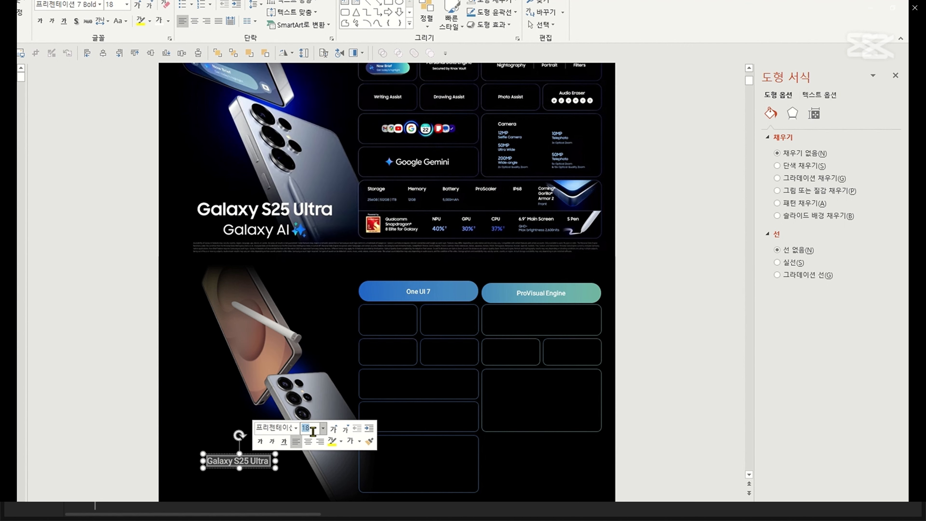
pyautogui.write('30')
pyautogui.press('Return')
# Move the title beneath the reference image's heading for comparison and try a 40 pt font size
pyautogui.moveTo(294, 452); pyautogui.dragTo(287, 236)
pyautogui.tripleClick(276, 250)
pyautogui.click(331, 219)
pyautogui.write('40')
pyautogui.click(300, 261)
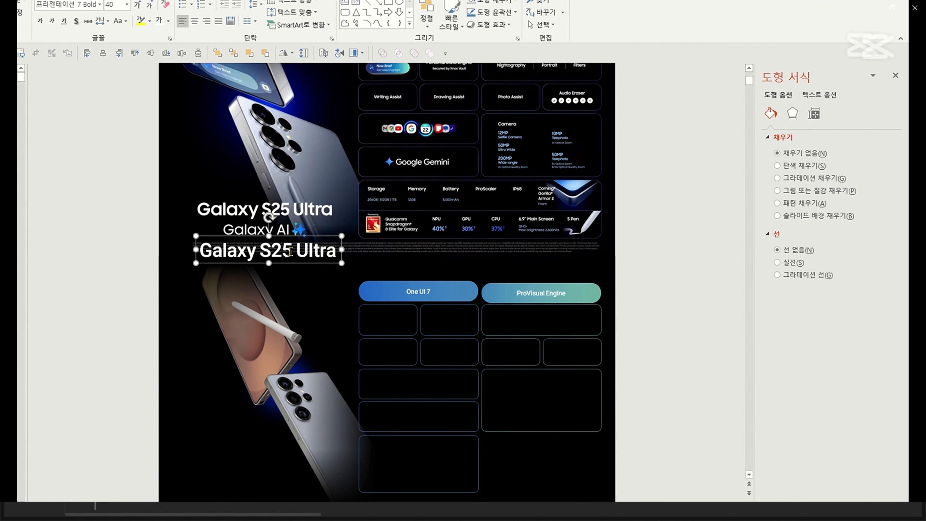
# Set the title's font size to 38 pt and move it back to the slide's lower left area
pyautogui.tripleClick(296, 251)
pyautogui.click(351, 221)
pyautogui.write('38')
pyautogui.press('Return')
pyautogui.click(276, 261)
pyautogui.moveTo(276, 261); pyautogui.dragTo(273, 465)
# Reduce the bottom outlined box's height slightly and widen it across both the One UI 7 and ProVisual Engine columns
pyautogui.scroll(-1, 272, 469)
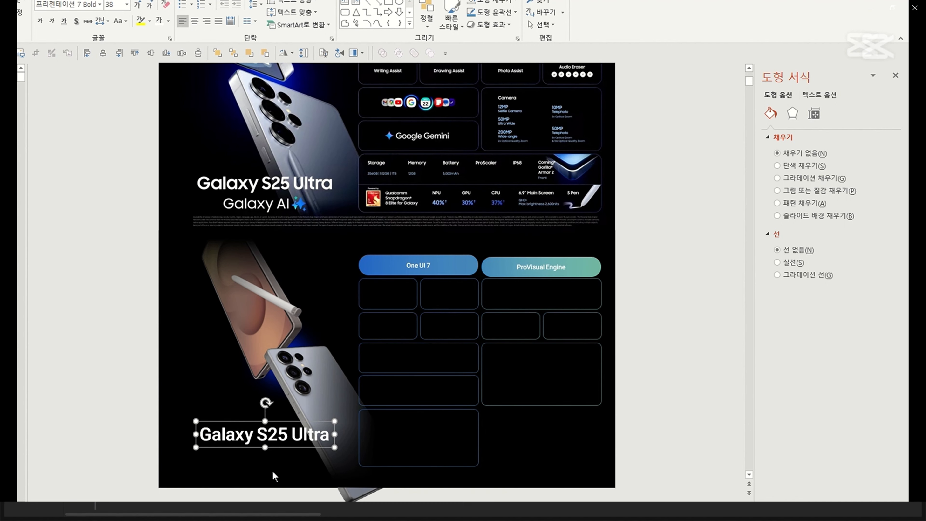
pyautogui.click(424, 465)
pyautogui.click(423, 466)
pyautogui.moveTo(419, 467); pyautogui.dragTo(418, 456)
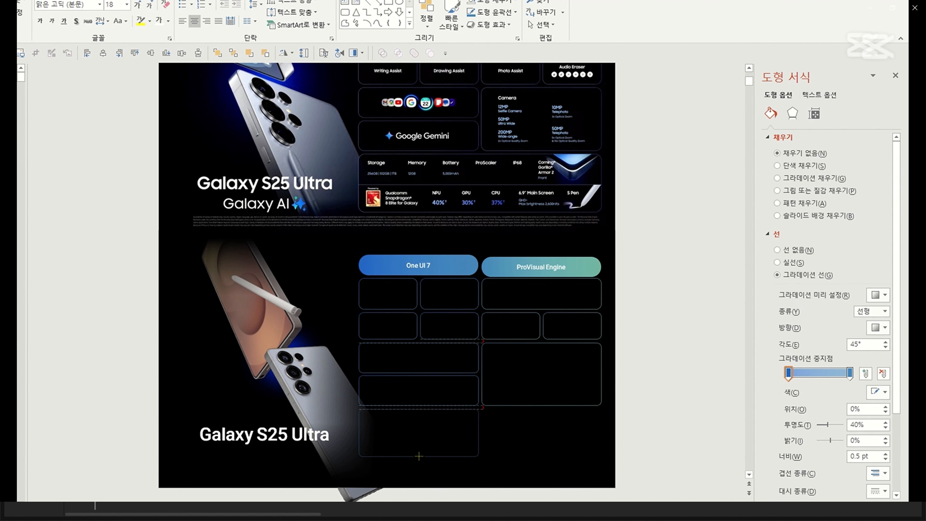
pyautogui.moveTo(574, 433); pyautogui.dragTo(601, 433)
# Colour the bottom box's outline end stop with the ProVisual Engine pill's green and set its transparency to 40%
pyautogui.click(420, 414)
pyautogui.click(421, 409)
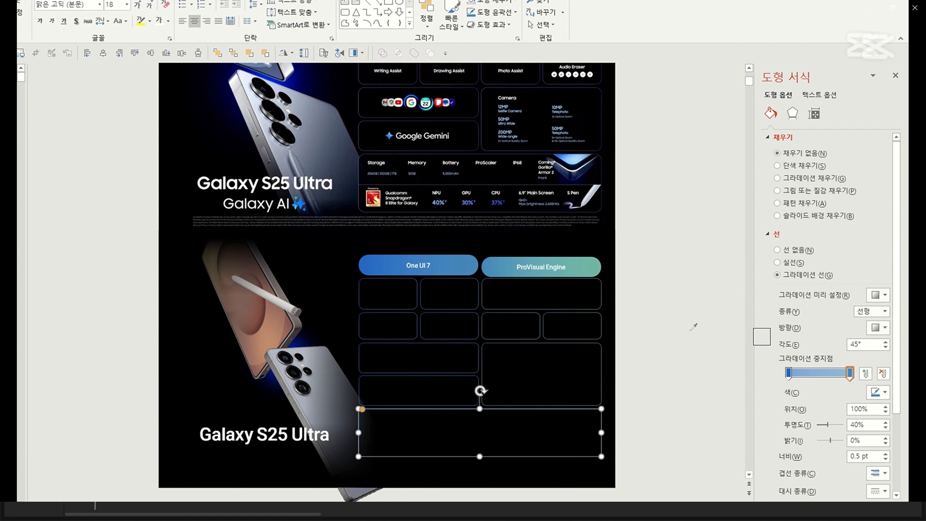
pyautogui.click(593, 268)
pyautogui.click(593, 452)
pyautogui.click(593, 456)
pyautogui.click(850, 373)
pyautogui.doubleClick(853, 424)
pyautogui.write('40')
pyautogui.click(698, 391)
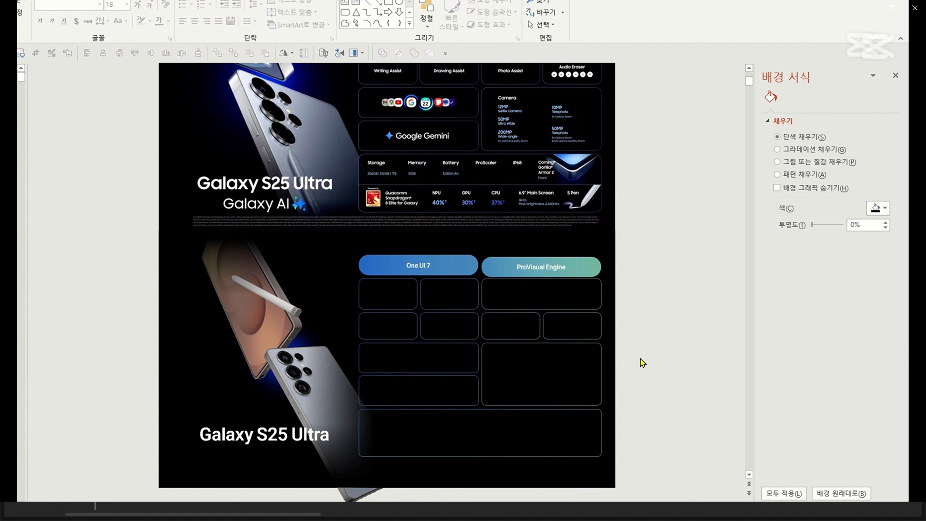
# Duplicate the Galaxy S25 Ultra title just below itself and change the copy's text to "Galaxy AI"
pyautogui.click(264, 434)
pyautogui.moveTo(264, 434); pyautogui.dragTo(264, 456)
pyautogui.tripleClick(264, 456)
pyautogui.write('Galaxy ra')
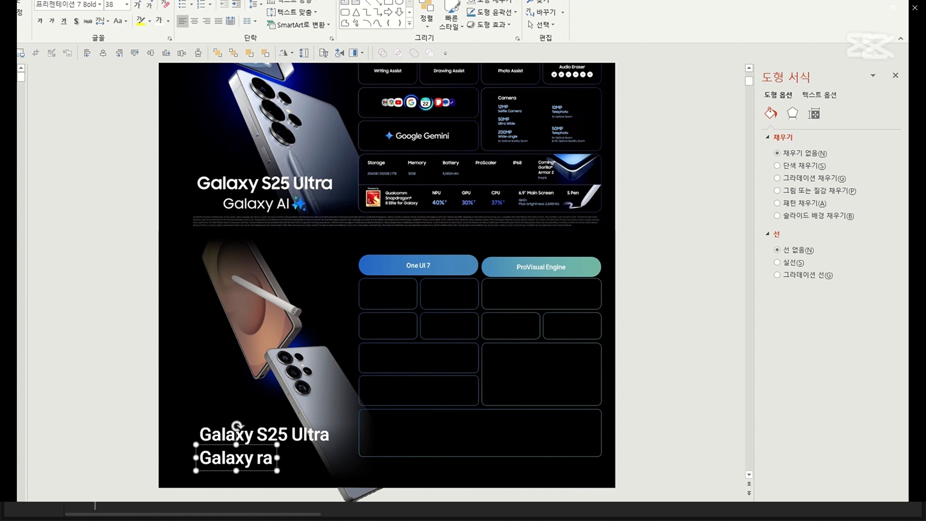
pyautogui.press('BackSpace')
pyautogui.press('capslock')
pyautogui.write('AI')
# Set the Galaxy AI text's font to 프리젠테이션 4 Regular and centre the text in both title boxes
pyautogui.tripleClick(254, 457)
pyautogui.click(298, 422)
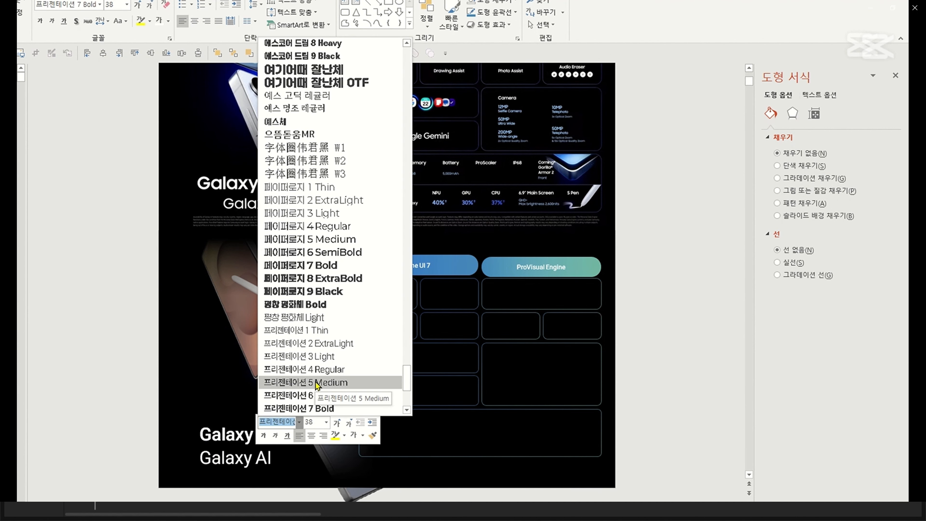
pyautogui.click(314, 370)
pyautogui.click(311, 435)
pyautogui.tripleClick(253, 437)
pyautogui.click(310, 418)
# Align the two title boxes on a common vertical centre line and set the Galaxy AI font size to 34 pt
pyautogui.click(255, 457)
pyautogui.keyDown('shift'); pyautogui.click(268, 436); pyautogui.keyUp('shift')
pyautogui.click(103, 53)
pyautogui.click(271, 477)
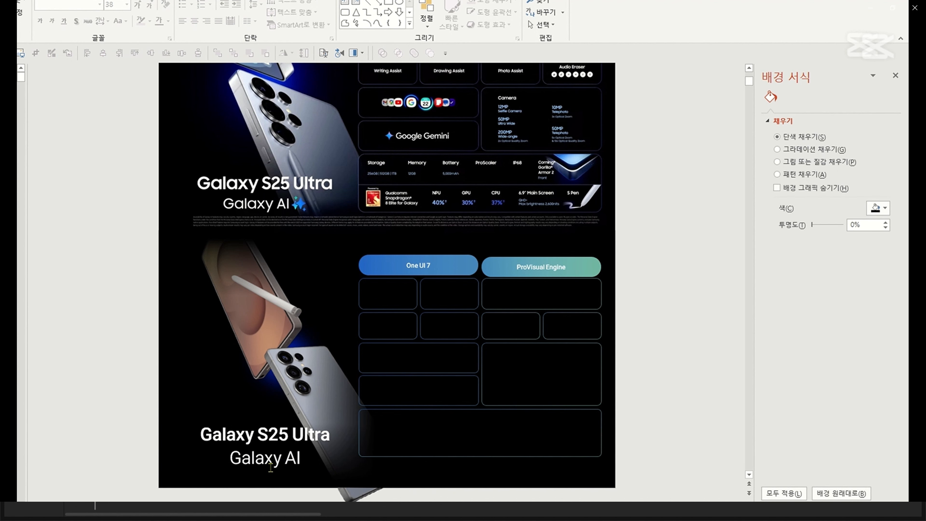
pyautogui.tripleClick(270, 466)
pyautogui.click(292, 472)
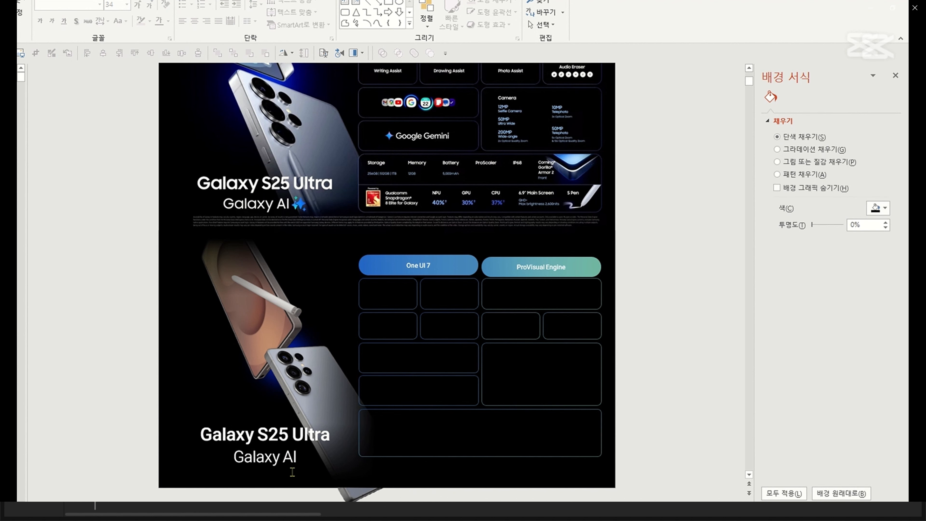
# Shift both title lines slightly up together and move Galaxy S25 Ultra a little closer to Galaxy AI
pyautogui.click(282, 458)
pyautogui.keyDown('shift'); pyautogui.click(291, 436); pyautogui.keyUp('shift')
pyautogui.press('Up')
pyautogui.press('Up')
pyautogui.press('Up')
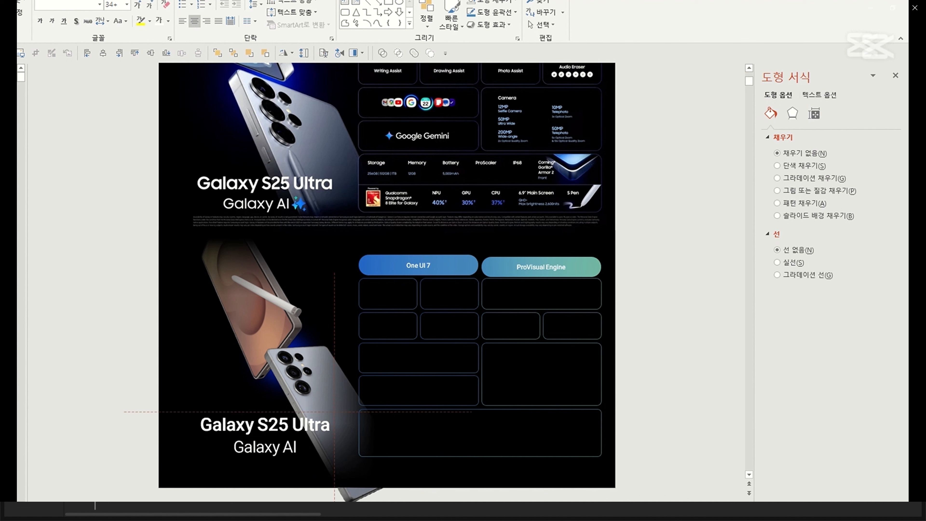
pyautogui.click(294, 464)
pyautogui.click(305, 434)
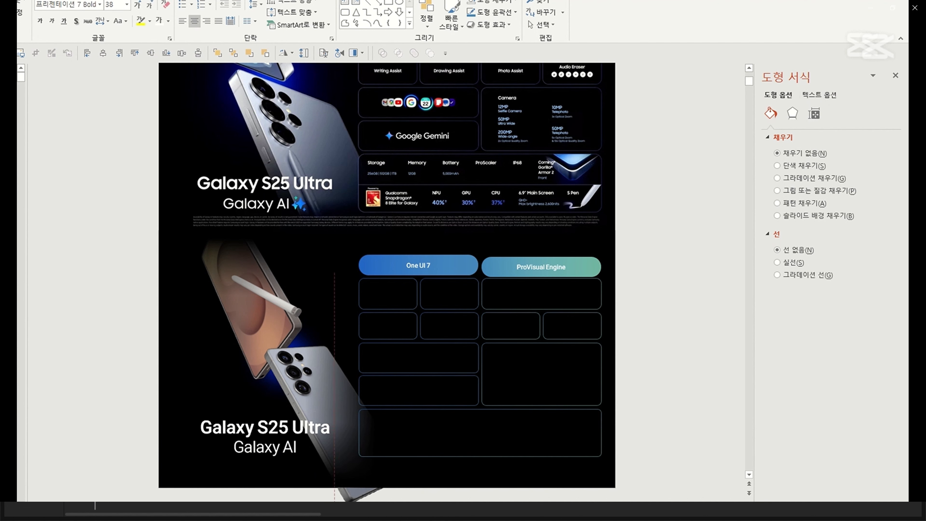
pyautogui.click(139, 428)
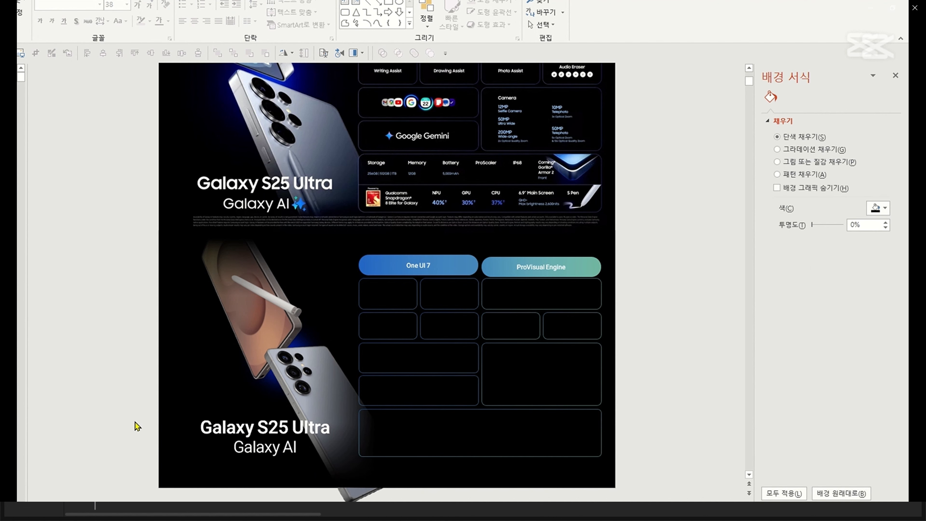
# Duplicate the Galaxy AI text box near the slide's lower edge and replace its text with a long line of capital-letter placeholder text
pyautogui.click(284, 459)
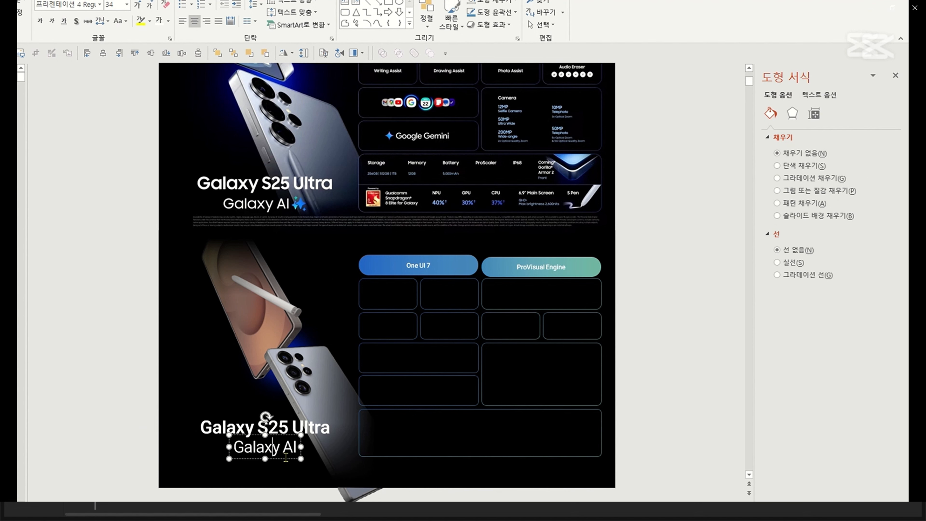
pyautogui.moveTo(216, 484); pyautogui.dragTo(219, 484)
pyautogui.tripleClick(215, 472)
pyautogui.write('FJLSJFJFJLSJFLSJFLJSLFJLSJFLSJFLJSLHOWOFLSFLS')
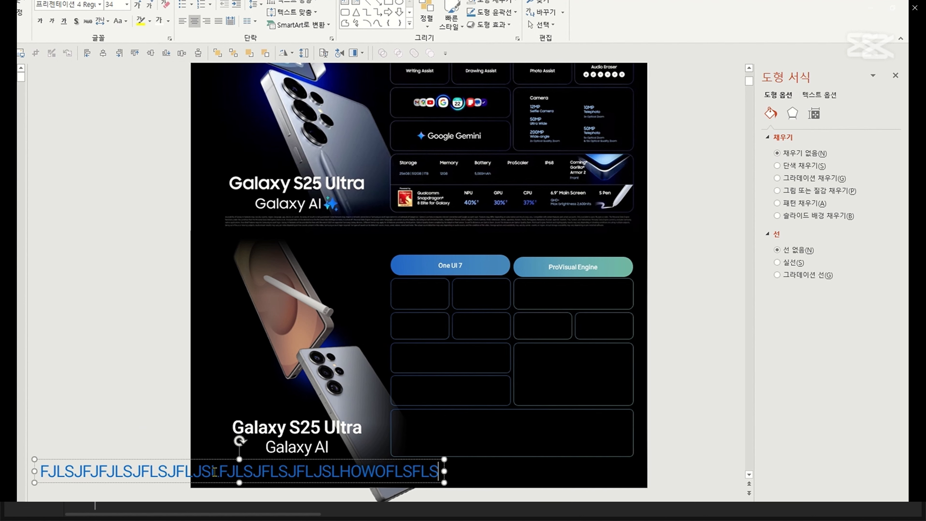
# Shrink the capital-letter placeholder text near the slide's lower edge to 6 pt and left-align it
pyautogui.tripleClick(216, 471)
pyautogui.click(279, 443)
pyautogui.write('8')
pyautogui.press('Return')
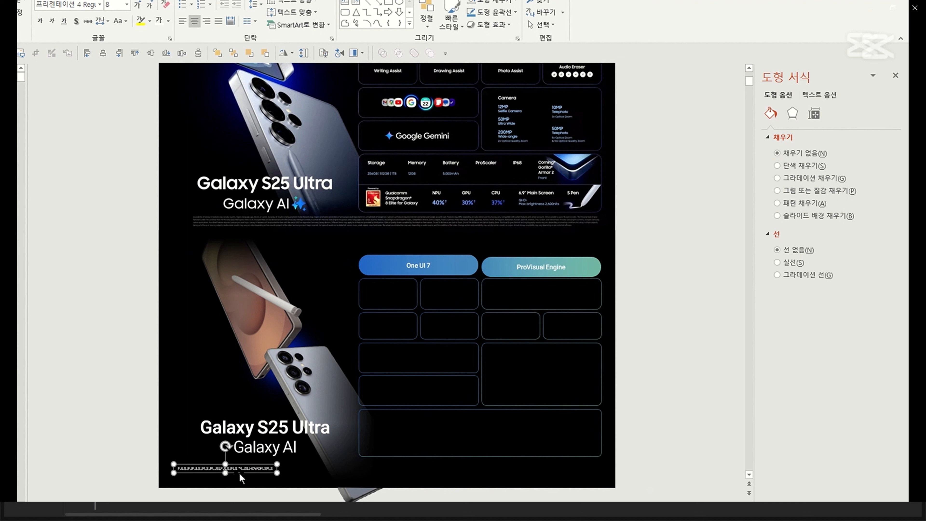
pyautogui.tripleClick(239, 470)
pyautogui.click(300, 438)
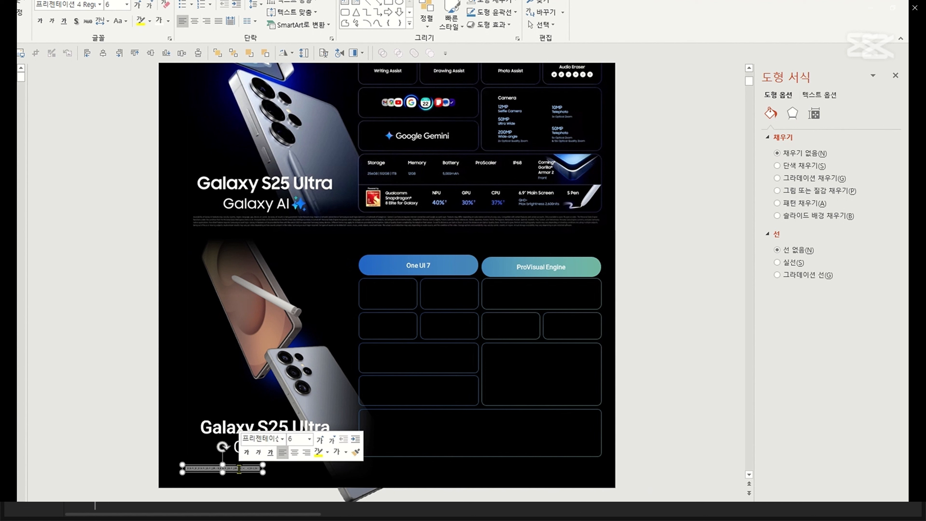
# Give the placeholder text a grey font colour and set its font to 프리젠테이션 2 ExtraLight
pyautogui.click(168, 21)
pyautogui.click(158, 67)
pyautogui.click(100, 5)
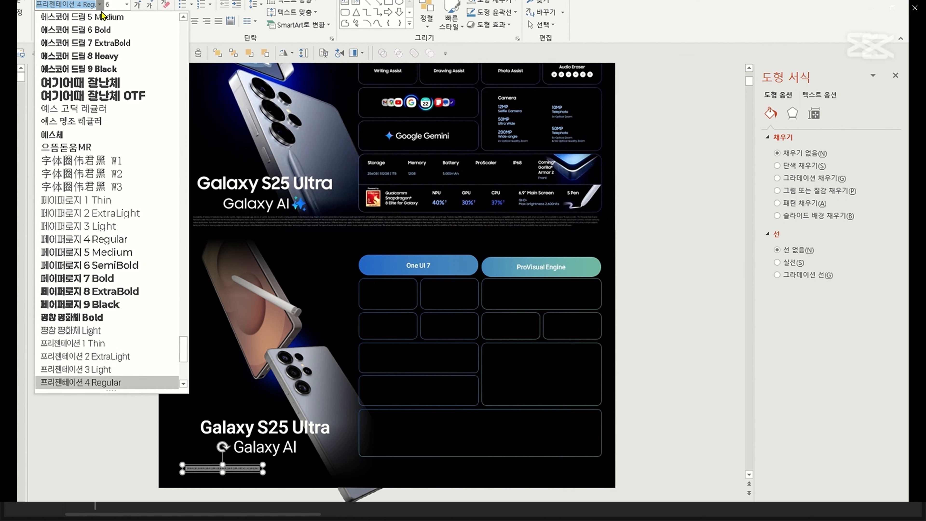
pyautogui.click(143, 357)
# Repeat the placeholder text and widen its box until four rows of fine print span the slide's lower edge
pyautogui.scroll(3, 255, 466)
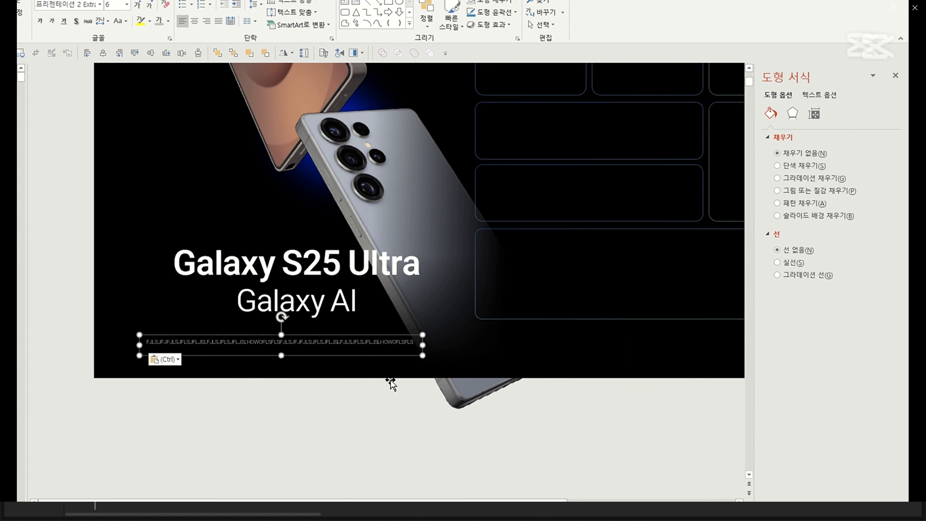
pyautogui.hotkey('ctrl', 'v')
pyautogui.hotkey('ctrl', 'v')
pyautogui.click(416, 345)
pyautogui.write('FJLSJFJFJLSJFLSJFLJSLFJLSJFLSJFLJSLHOWOFLSFLS')
pyautogui.click(549, 343)
pyautogui.write('FJLSJFJFJLSJFLSJFLJSLFJLSJFLSJFLJSLHOWOFLSFLS')
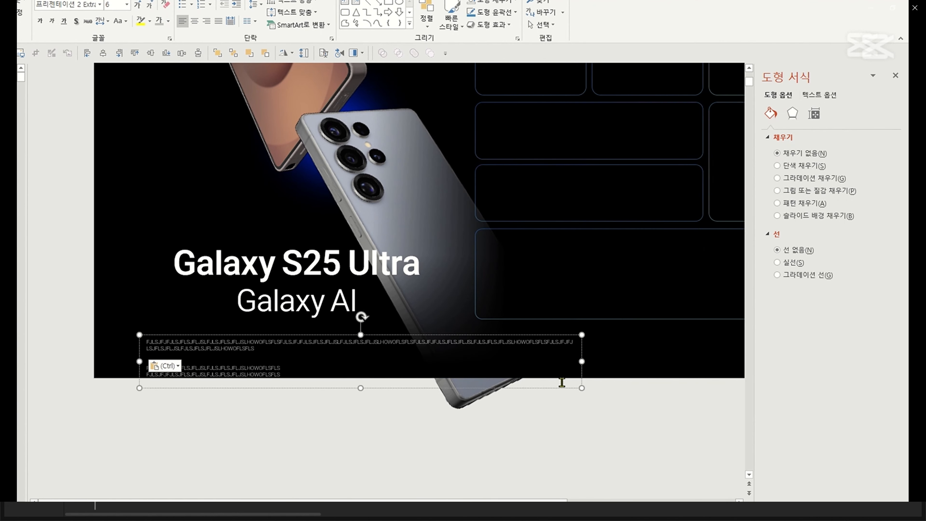
pyautogui.scroll(-3, 560, 383)
pyautogui.moveTo(419, 425); pyautogui.dragTo(632, 423)
pyautogui.click(485, 414)
pyautogui.hotkey('ctrl', 'v')
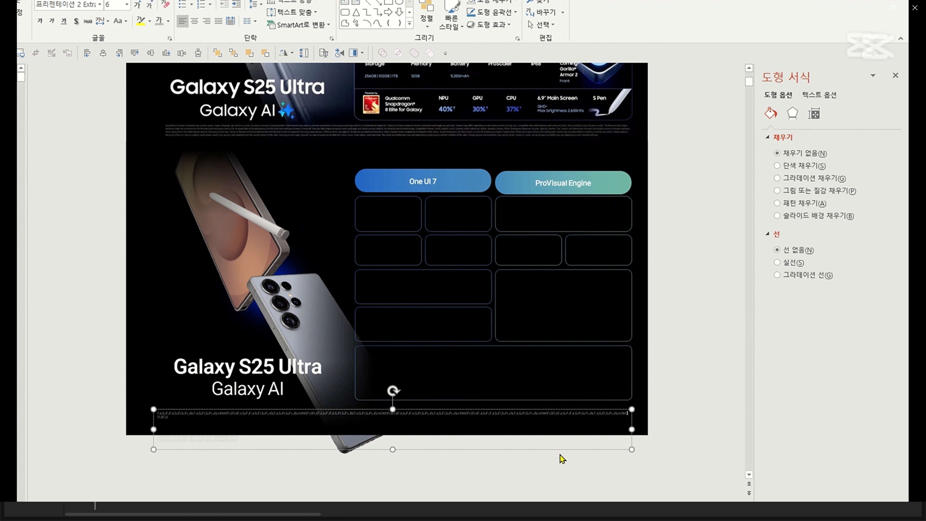
pyautogui.hotkey('ctrl', 'v')
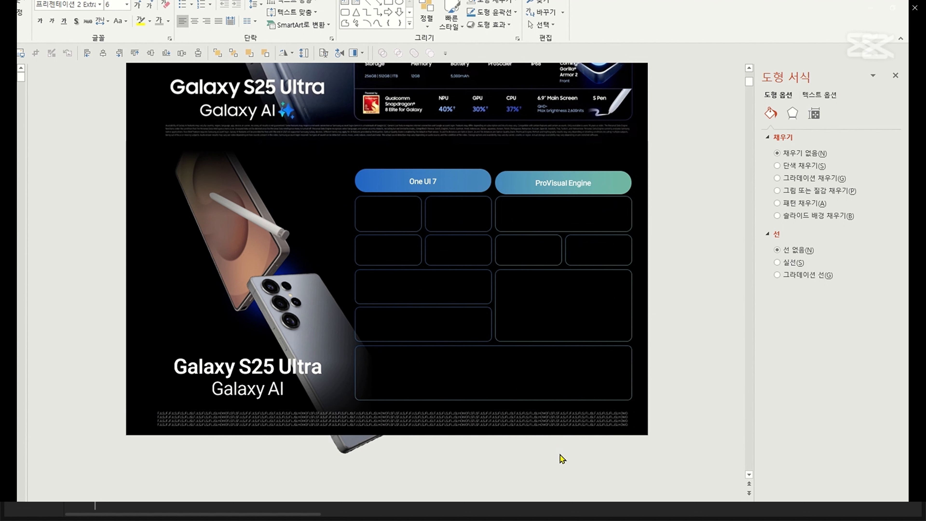
# Recolour the fine-print text a darker grey and nudge the reference image slightly up
pyautogui.click(361, 429)
pyautogui.click(168, 21)
pyautogui.click(160, 84)
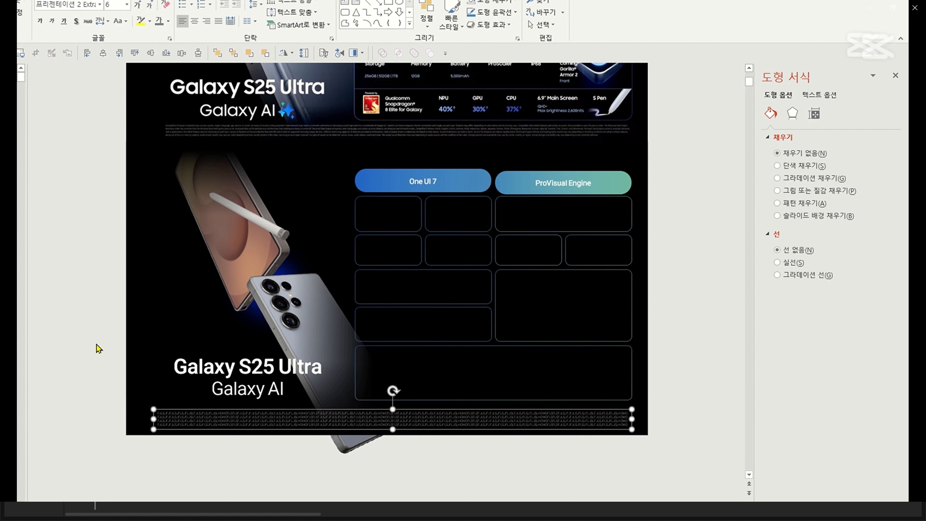
pyautogui.click(85, 246)
pyautogui.moveTo(157, 122)
pyautogui.mouseDown()
pyautogui.moveTo(157, 106)
pyautogui.moveTo(157, 120)
pyautogui.mouseUp()
# Preview the slide full screen and reduce the Galaxy S25 Ultra title to 37 pt
pyautogui.scroll(2, 157, 120)
pyautogui.hotkey('shift', 'F5')
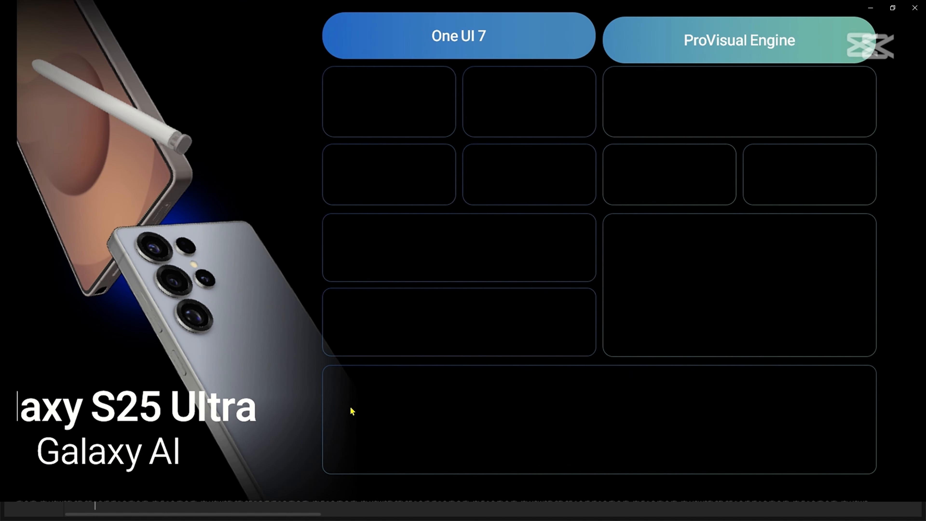
pyautogui.press('Escape')
pyautogui.scroll(-4, 329, 412)
pyautogui.click(321, 468)
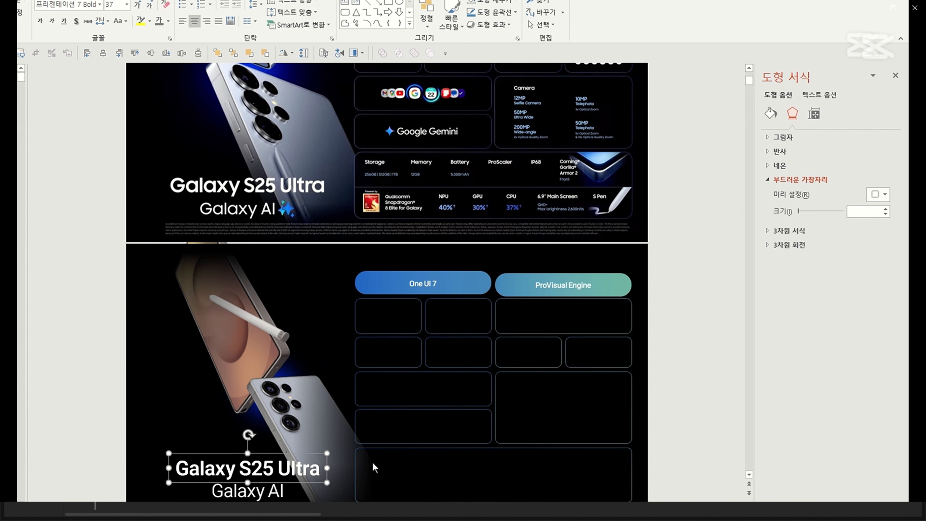
pyautogui.click(85, 342)
pyautogui.scroll(-1, 94, 367)
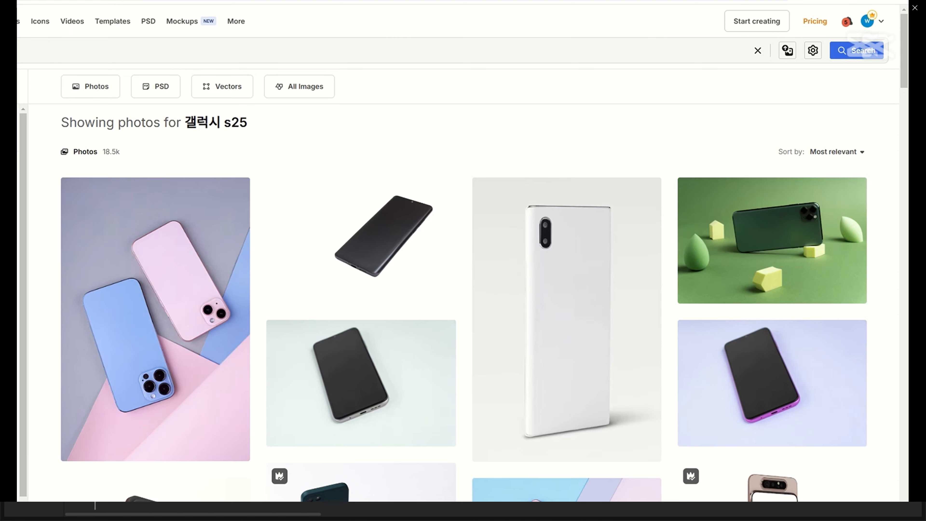
# Switch to the stock-image website, search for 별, and bring the yellow sparkle icon set into a blank slide
pyautogui.click(42, 41)
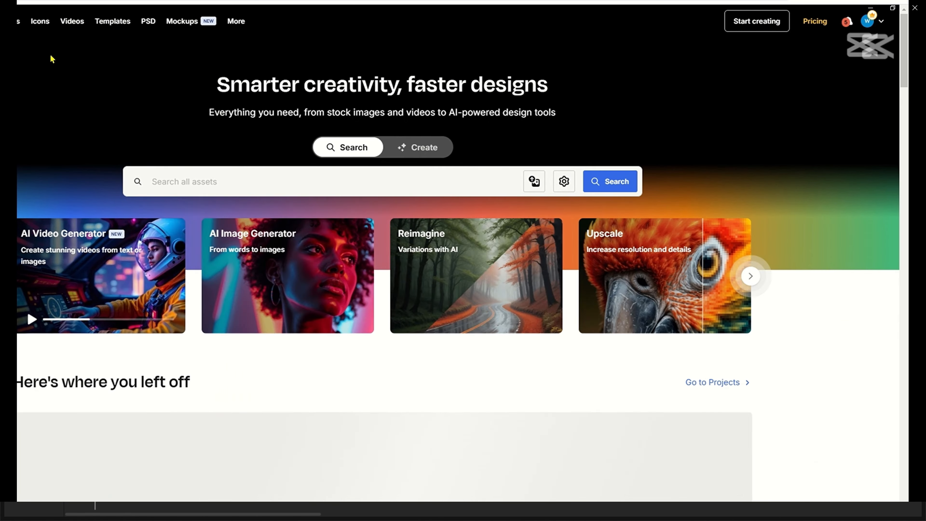
pyautogui.click(226, 176)
pyautogui.write('별')
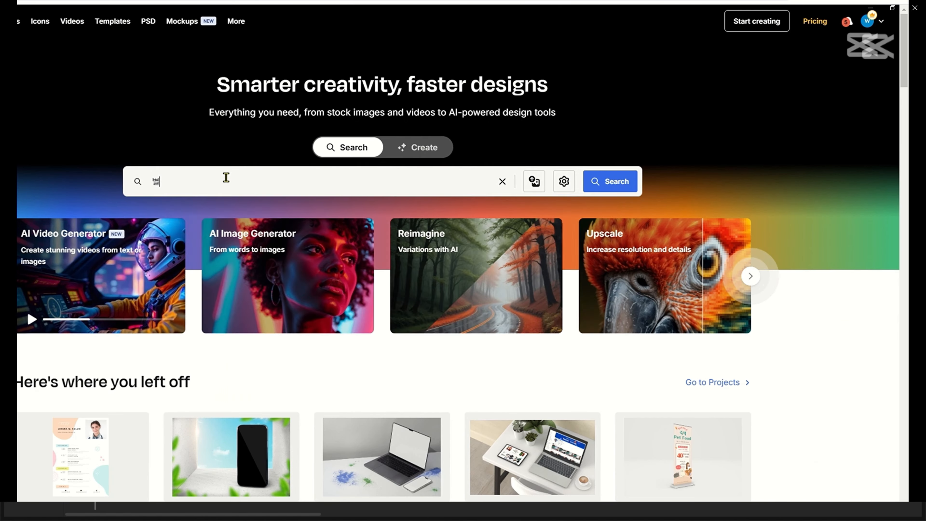
pyautogui.press('Return')
pyautogui.click(181, 276)
pyautogui.click(698, 58)
pyautogui.click(694, 146)
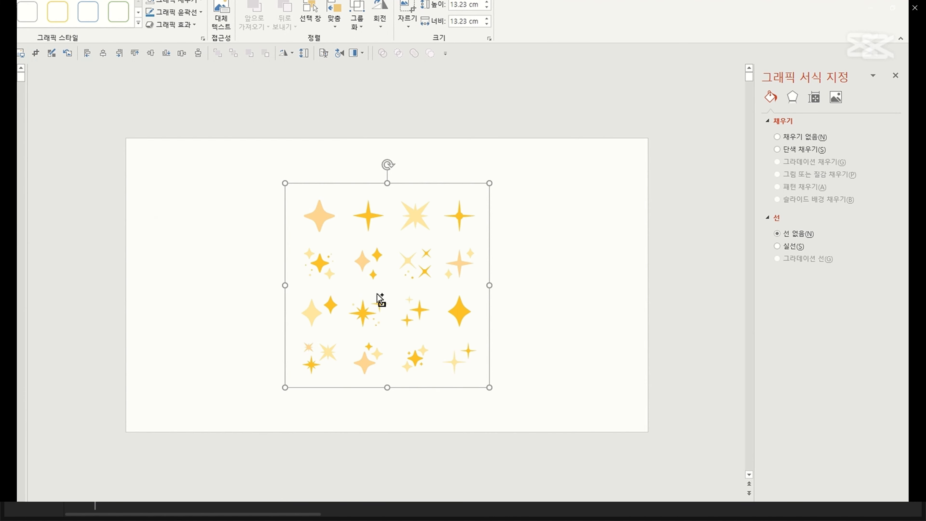
# Ungroup the sparkle icon set into separate shapes and group the first cluster of the second row
pyautogui.hotkey('ctrl', 'shift', 'g')
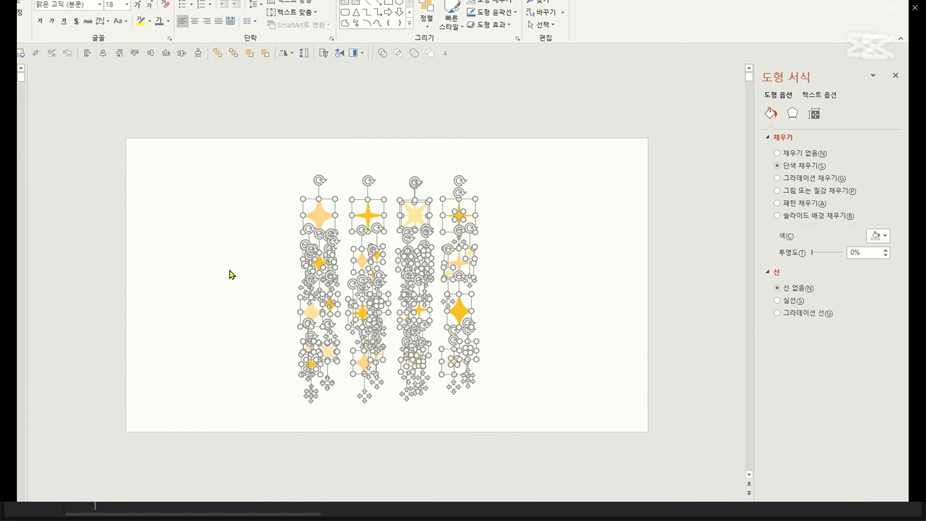
pyautogui.click(319, 215)
pyautogui.moveTo(275, 240); pyautogui.dragTo(354, 293)
pyautogui.hotkey('ctrl', 'g')
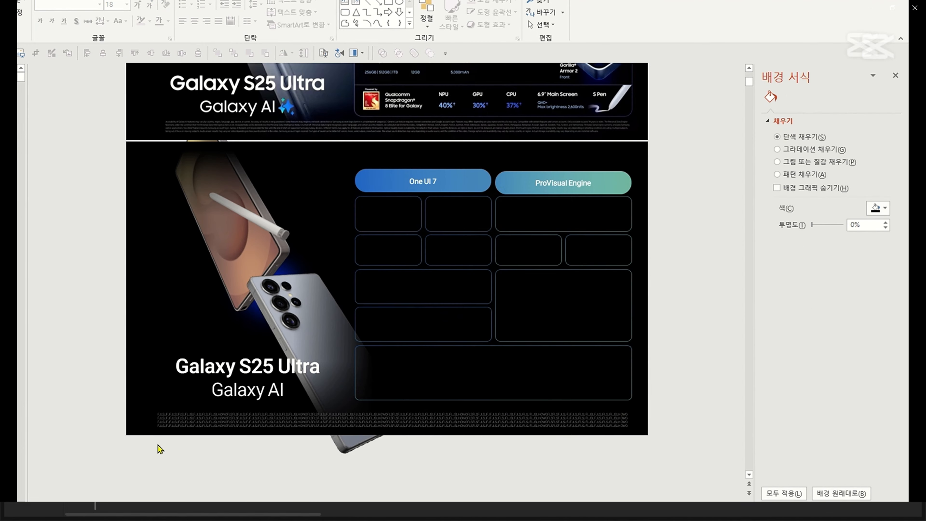
# Paste the sparkle cluster onto the phone slide and move the reference image down over the slide's upper part
pyautogui.hotkey('ctrl', 'v')
pyautogui.press('Delete')
pyautogui.click(160, 269)
pyautogui.moveTo(238, 125); pyautogui.dragTo(240, 248)
pyautogui.scroll(3, 240, 247)
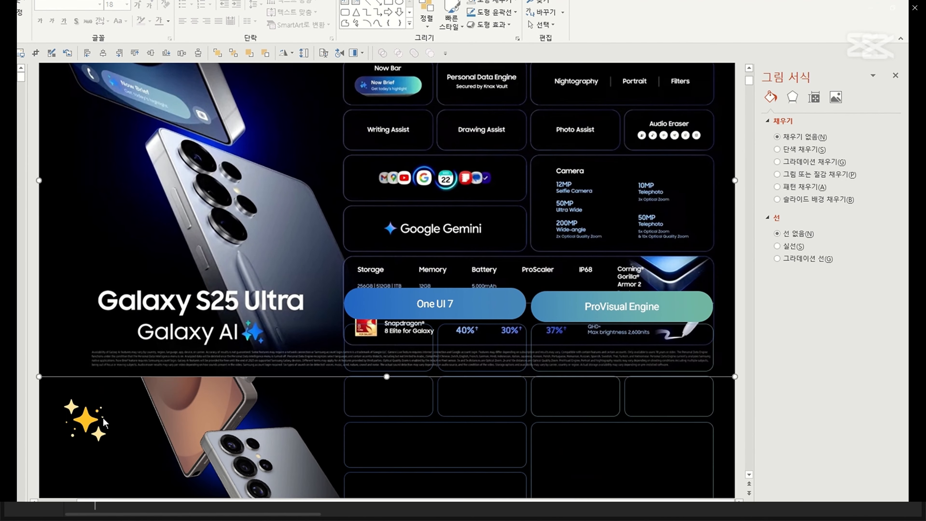
# Fill the large sparkle with a linear gradient at 0°, sampling both stop colours from the reference image's blue sparkle
pyautogui.click(95, 418)
pyautogui.click(794, 179)
pyautogui.click(849, 314)
pyautogui.click(877, 332)
pyautogui.click(851, 461)
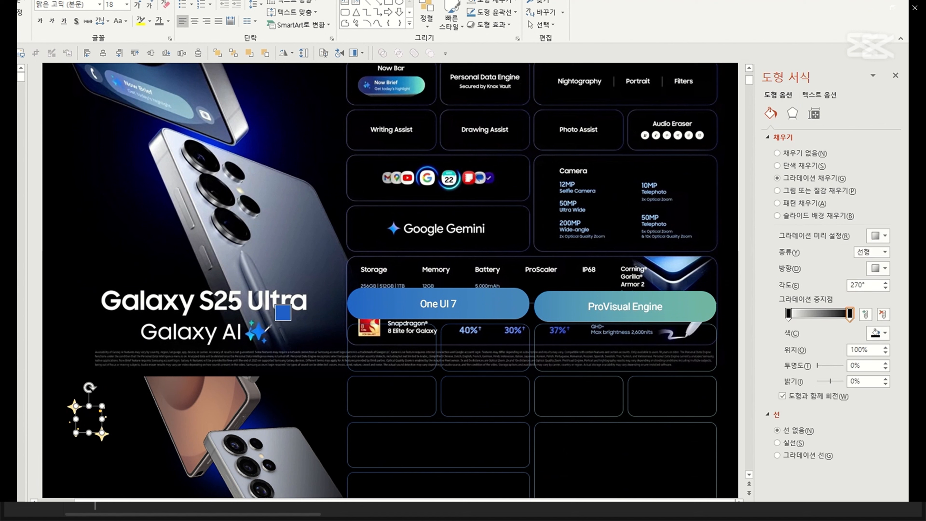
pyautogui.click(263, 330)
pyautogui.click(878, 268)
pyautogui.click(872, 287)
pyautogui.click(788, 313)
pyautogui.click(877, 333)
pyautogui.click(851, 460)
pyautogui.click(261, 332)
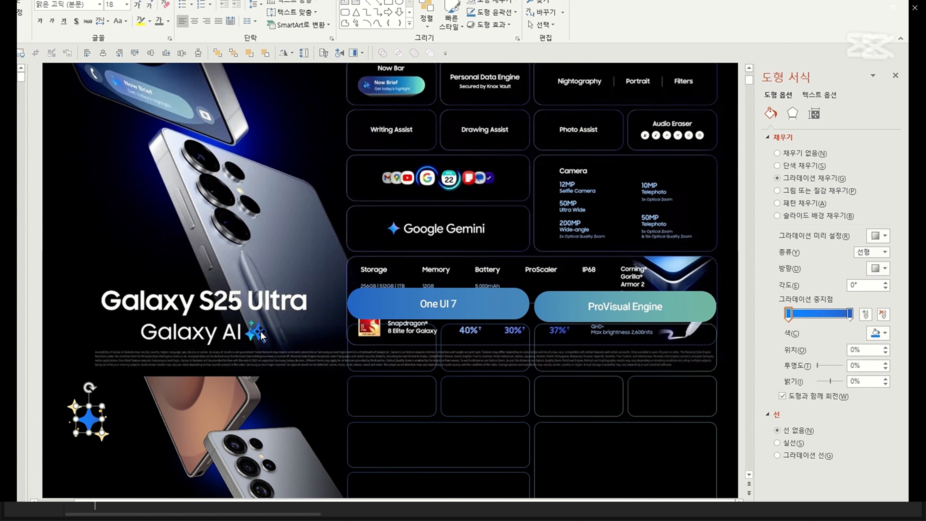
# Copy the large sparkle's gradient formatting onto the small sparkle at its lower right
pyautogui.click(107, 439)
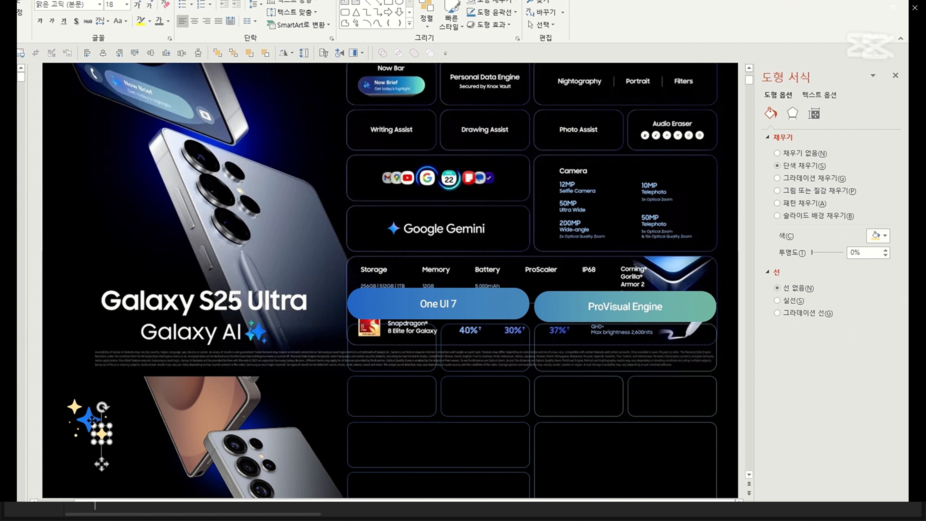
pyautogui.click(92, 420)
pyautogui.hotkey('ctrl', 'shift', 'c')
pyautogui.click(102, 433)
pyautogui.hotkey('ctrl', 'shift', 'v')
# Fill the upper-left small sparkle with a gradient whose stops are sampled from the One UI 7 and ProVisual Engine pills
pyautogui.click(74, 406)
pyautogui.click(798, 180)
pyautogui.click(849, 315)
pyautogui.click(878, 332)
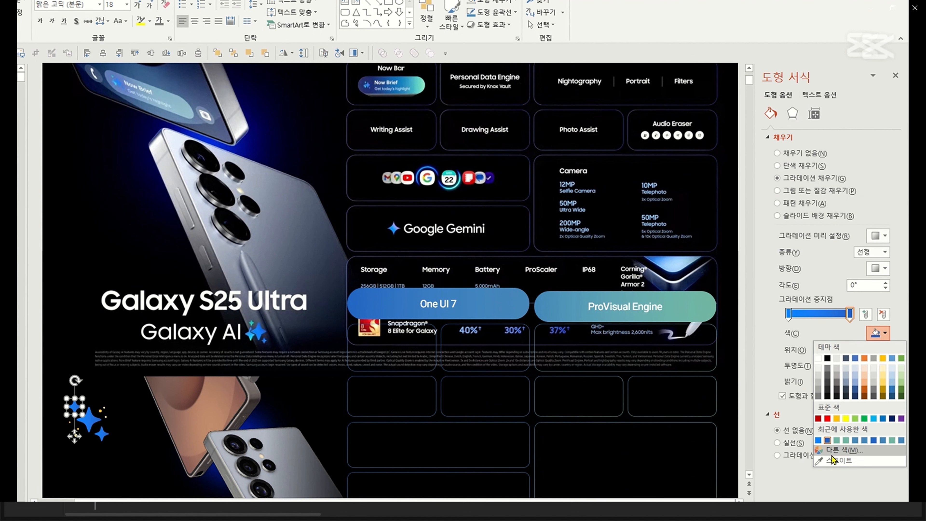
pyautogui.click(834, 460)
pyautogui.click(518, 309)
pyautogui.click(788, 314)
pyautogui.click(877, 332)
pyautogui.click(838, 460)
pyautogui.click(705, 307)
# Move the teal sparkle closer to the large one and shift the whole cluster off the slide's left edge
pyautogui.click(85, 435)
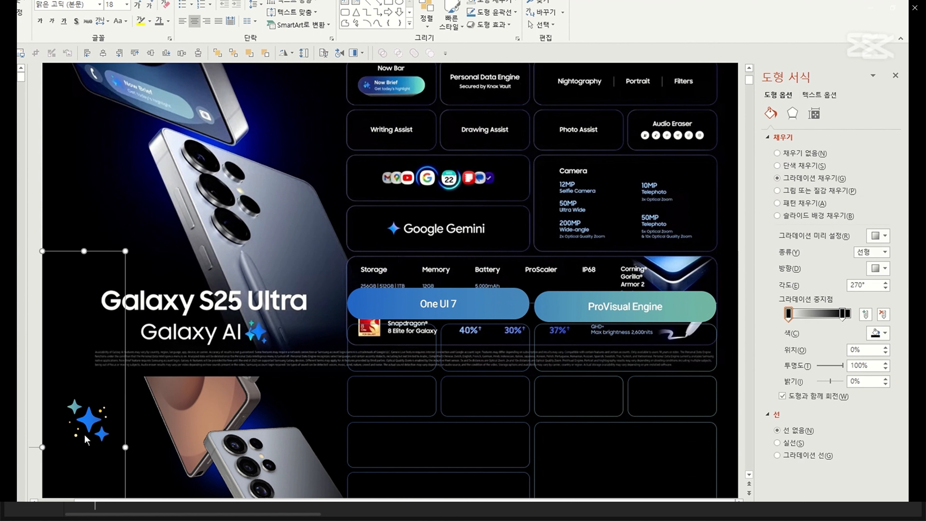
pyautogui.click(69, 467)
pyautogui.click(91, 416)
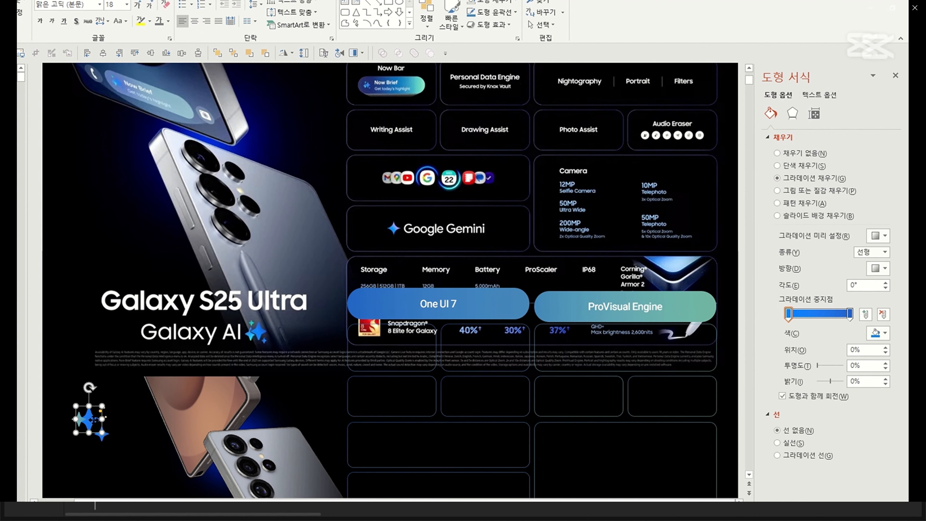
pyautogui.click(101, 434)
pyautogui.click(60, 405)
pyautogui.moveTo(35, 390); pyautogui.dragTo(120, 449)
pyautogui.scroll(-2, 121, 449)
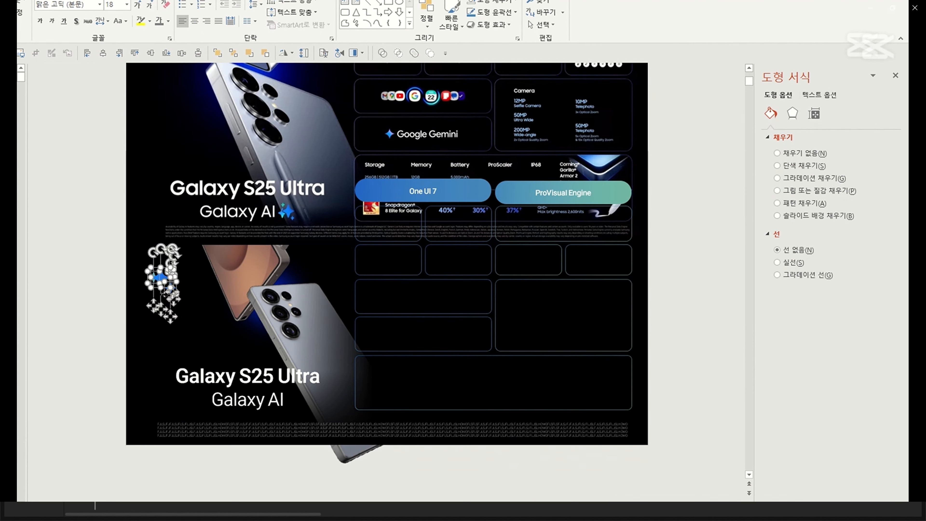
pyautogui.moveTo(164, 283); pyautogui.dragTo(91, 407)
# Delete the tiny leftover dots around the sparkles and nudge the lower small sparkle slightly
pyautogui.scroll(10, 101, 423)
pyautogui.moveTo(218, 273); pyautogui.dragTo(159, 197)
pyautogui.press('Delete')
pyautogui.moveTo(175, 320); pyautogui.dragTo(168, 321)
# Try darkening the large sparkle's right gradient stop with a custom colour, and undo the change
pyautogui.click(151, 264)
pyautogui.click(849, 314)
pyautogui.click(877, 332)
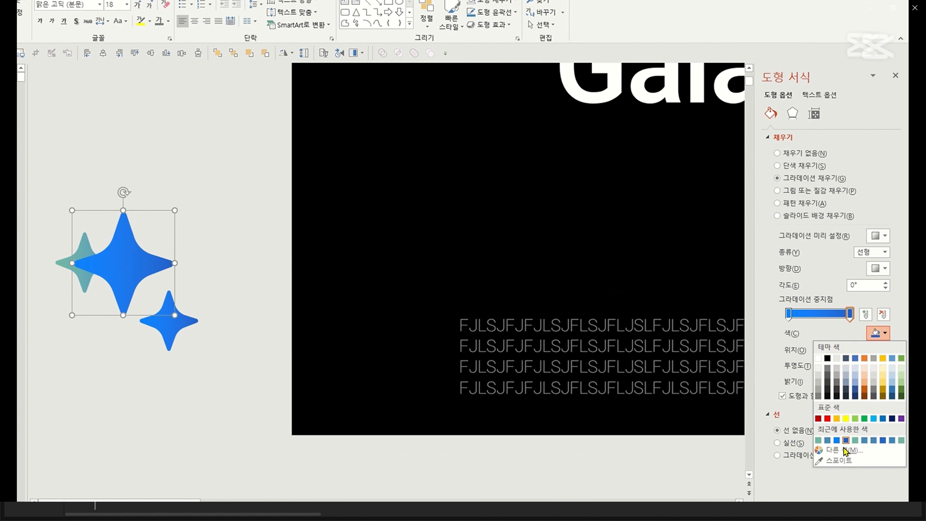
pyautogui.click(843, 450)
pyautogui.moveTo(414, 206); pyautogui.dragTo(414, 217)
pyautogui.press('Return')
pyautogui.click(207, 286)
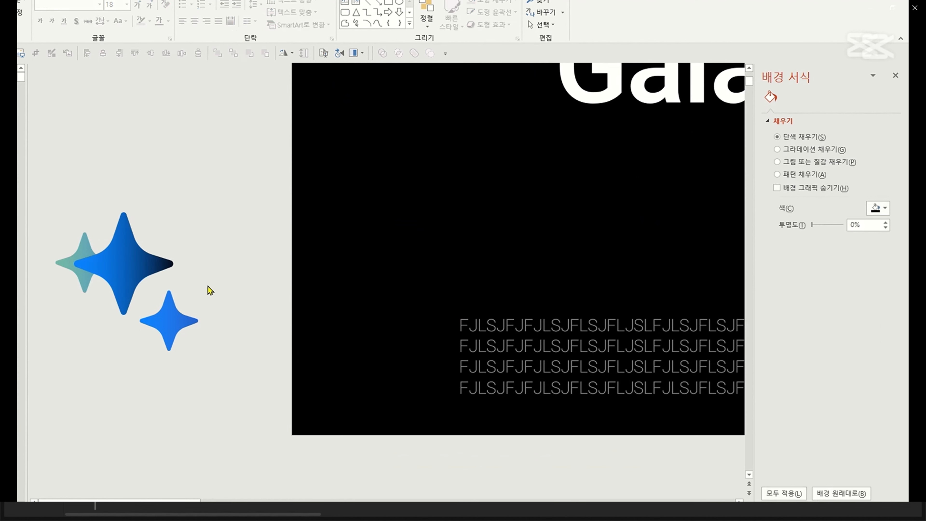
pyautogui.hotkey('ctrl', 'z')
# Set the large sparkle's right gradient stop to a slightly darker custom blue
pyautogui.click(850, 314)
pyautogui.click(878, 333)
pyautogui.click(844, 451)
pyautogui.moveTo(414, 205); pyautogui.dragTo(414, 213)
pyautogui.click(439, 141)
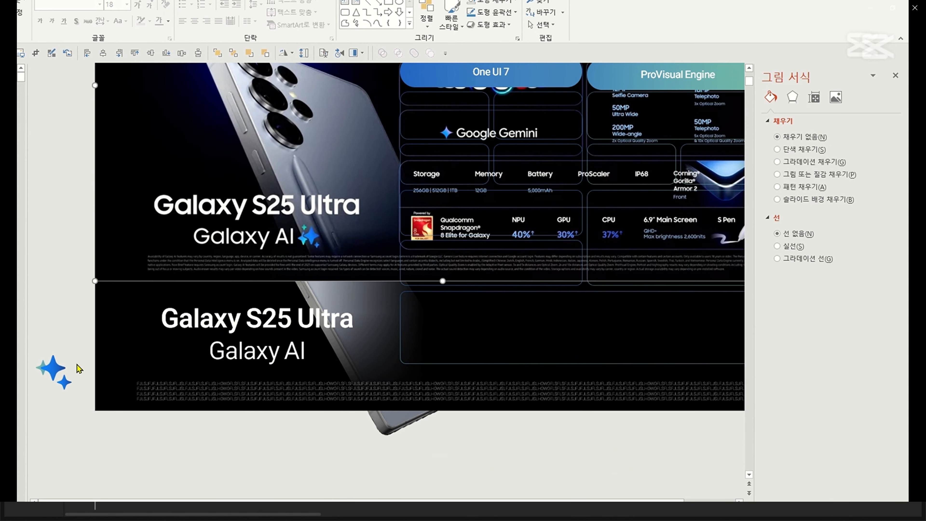
# Raise the teal sparkle to the upper left of the large one and place the cluster beside the Galaxy AI text
pyautogui.click(65, 380)
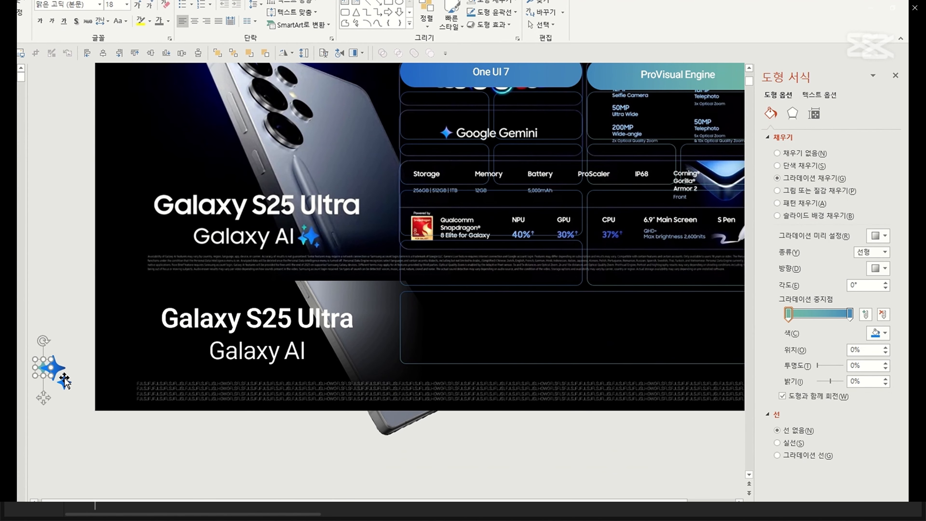
pyautogui.scroll(5, 69, 368)
pyautogui.moveTo(95, 293); pyautogui.dragTo(95, 230)
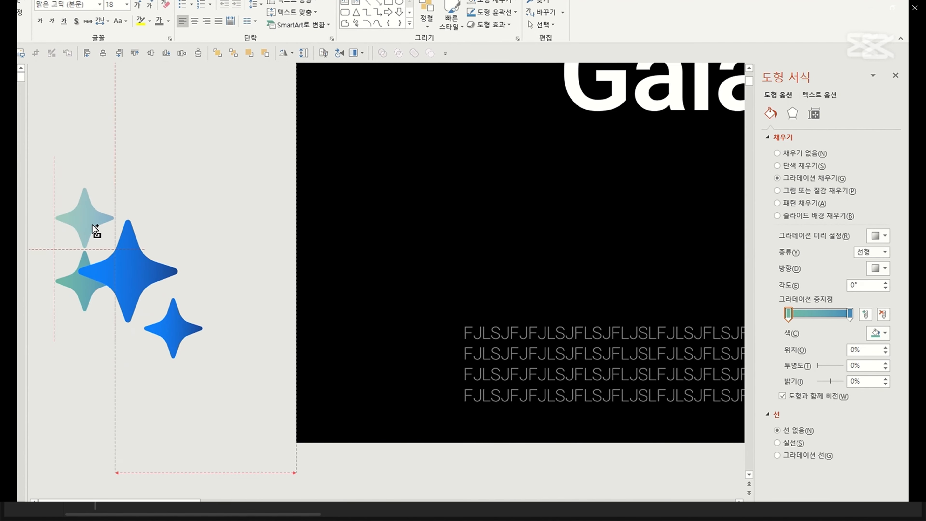
pyautogui.moveTo(108, 192); pyautogui.dragTo(108, 192)
pyautogui.click(161, 290)
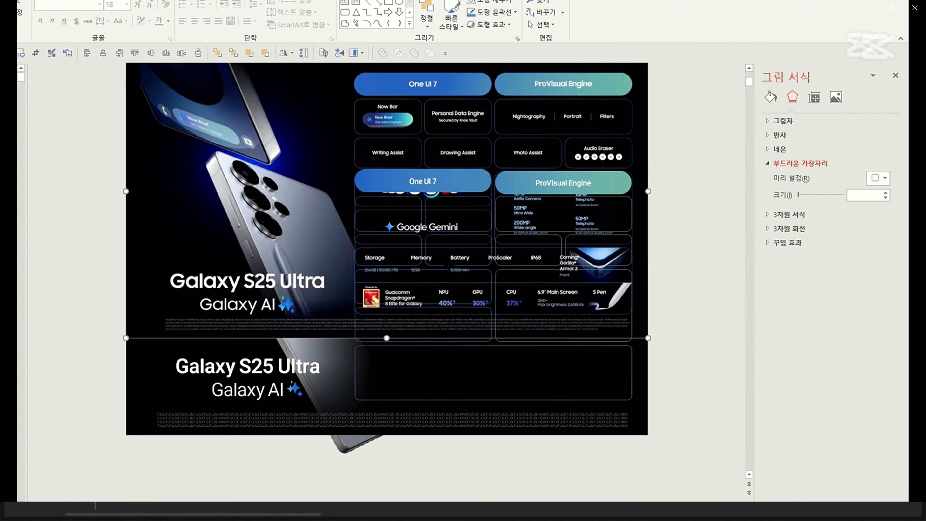
# Move the reference picture down and enter "Personal Data Engine" and "Secured by knox vault" in the second box under One UI 7
pyautogui.moveTo(515, 221); pyautogui.dragTo(420, 325)
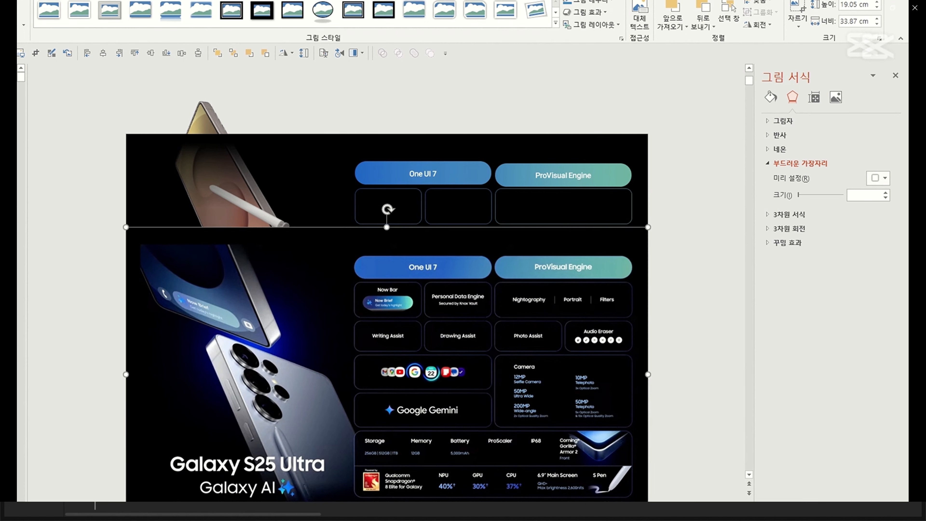
pyautogui.click(488, 192)
pyautogui.click(488, 192)
pyautogui.scroll(3, 559, 324)
pyautogui.write('P')
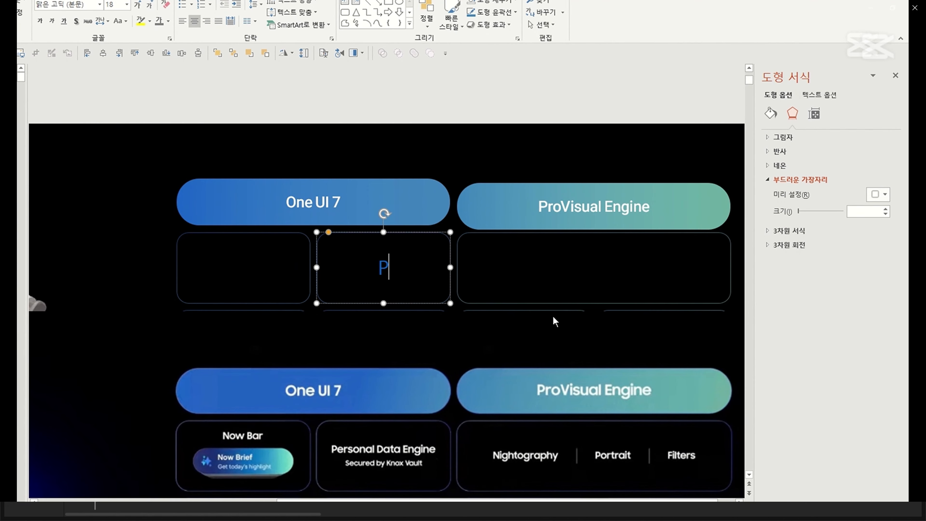
pyautogui.write('ersonal Data ')
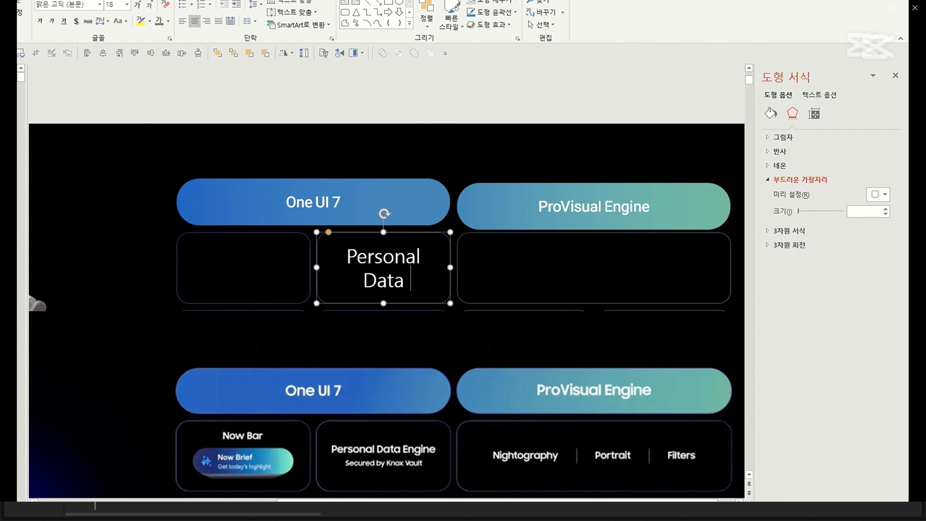
pyautogui.write('Engine')
pyautogui.press('Return')
pyautogui.write('Se')
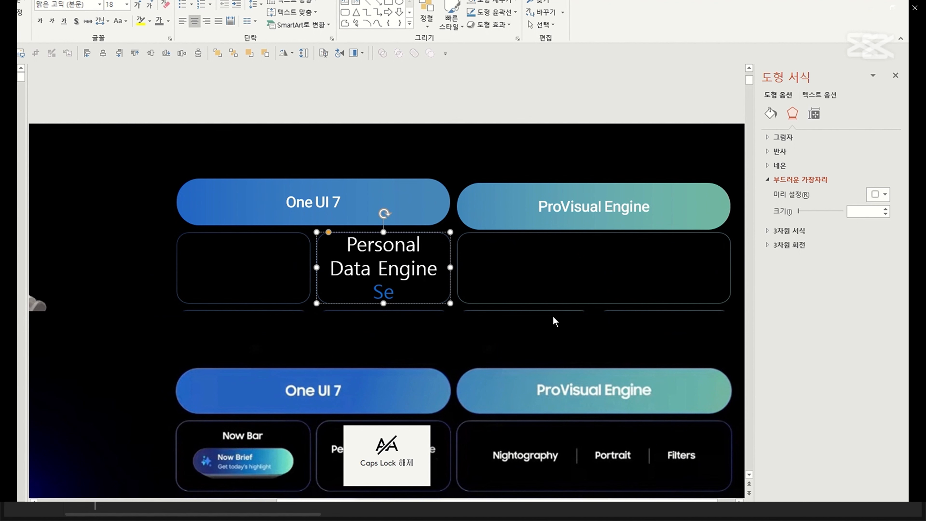
pyautogui.write('cored by kno')
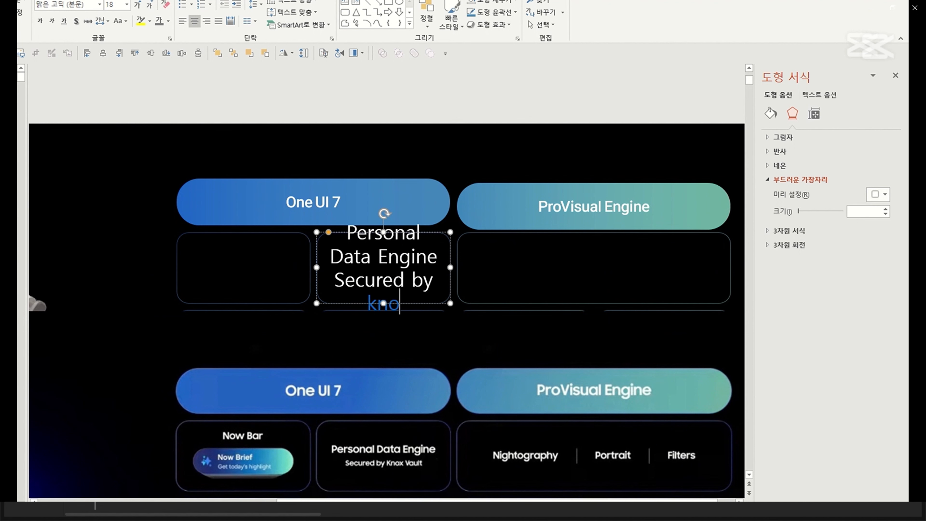
# Apply the One UI 7 heading's text formatting to the Personal Data Engine box and reduce its text to 10.5 pt
pyautogui.click(313, 198)
pyautogui.hotkey('ctrl', 'shift', 'c')
pyautogui.doubleClick(364, 258)
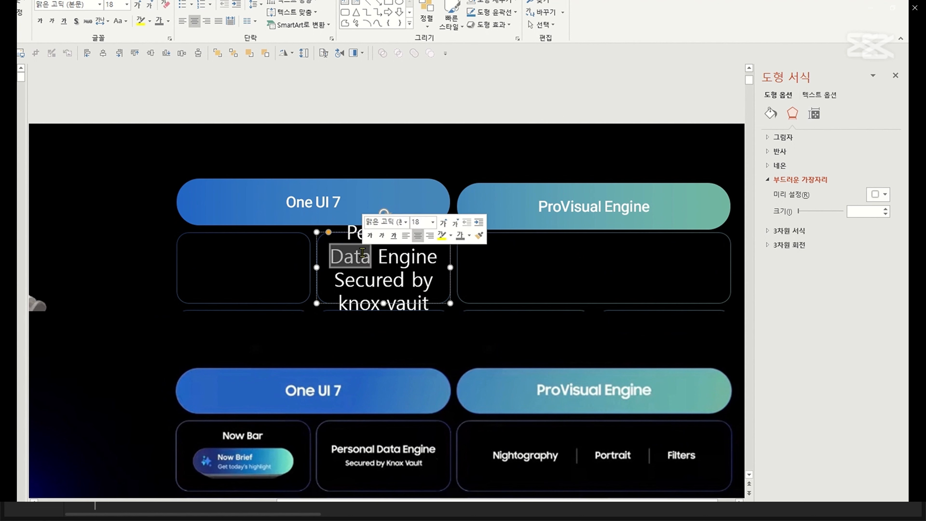
pyautogui.hotkey('ctrl', 'a')
pyautogui.hotkey('ctrl', 'shift', 'v')
pyautogui.doubleClick(378, 276)
pyautogui.hotkey('ctrl', 'a')
pyautogui.write(',')
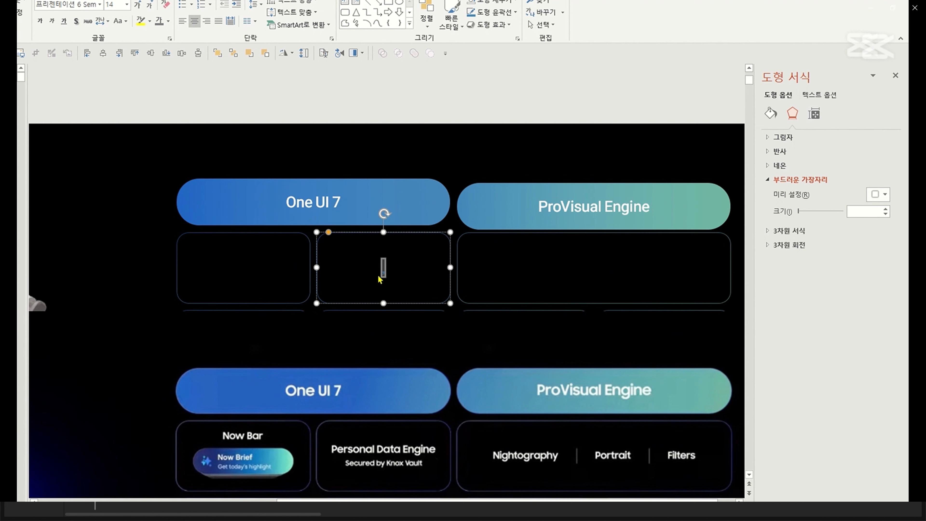
pyautogui.hotkey('ctrl', 'z')
pyautogui.doubleClick(149, 5)
pyautogui.click(149, 6)
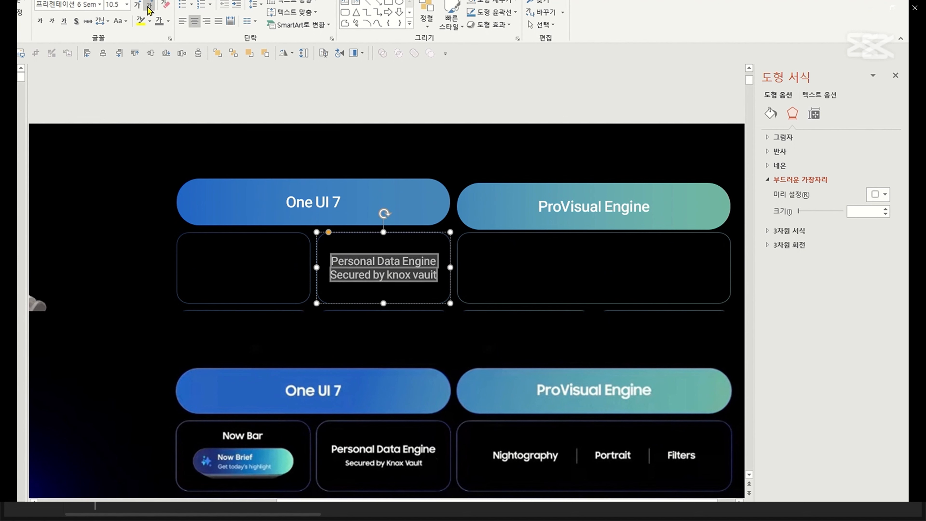
# Set the box text's line spacing to 1.2 and reduce the "Secured by knox vault" line to 8 pt
pyautogui.click(255, 4)
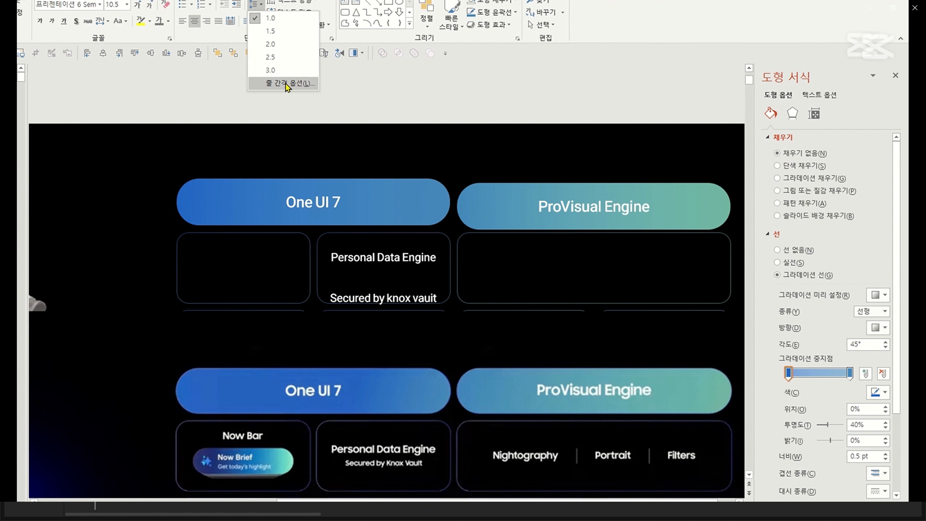
pyautogui.click(287, 86)
pyautogui.click(431, 274)
pyautogui.moveTo(489, 275); pyautogui.dragTo(466, 274)
pyautogui.write('1.2')
pyautogui.press('Return')
pyautogui.tripleClick(394, 280)
pyautogui.click(452, 251)
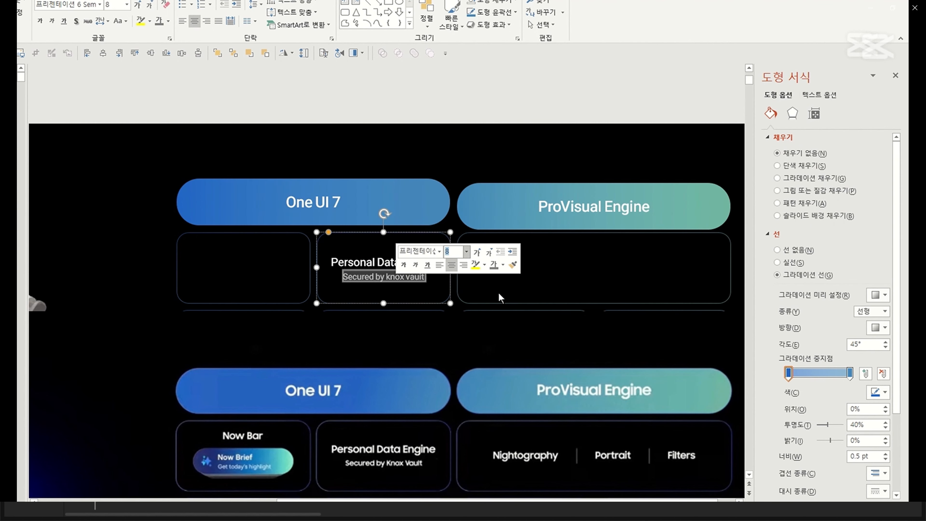
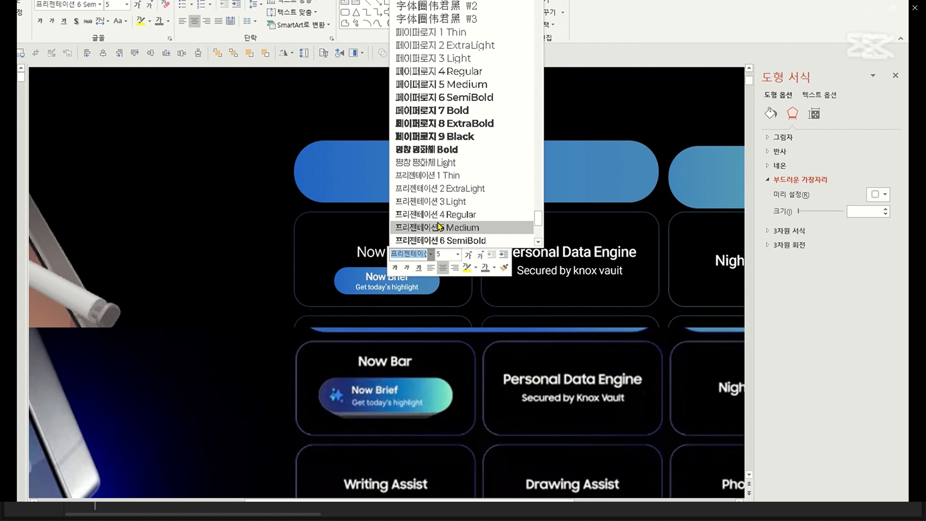
# Set the "Get today's highlight" text to 프리젠테이션 5 Medium, enlarge the Now Brief pill and raise the Now Bar label above it
pyautogui.click(441, 227)
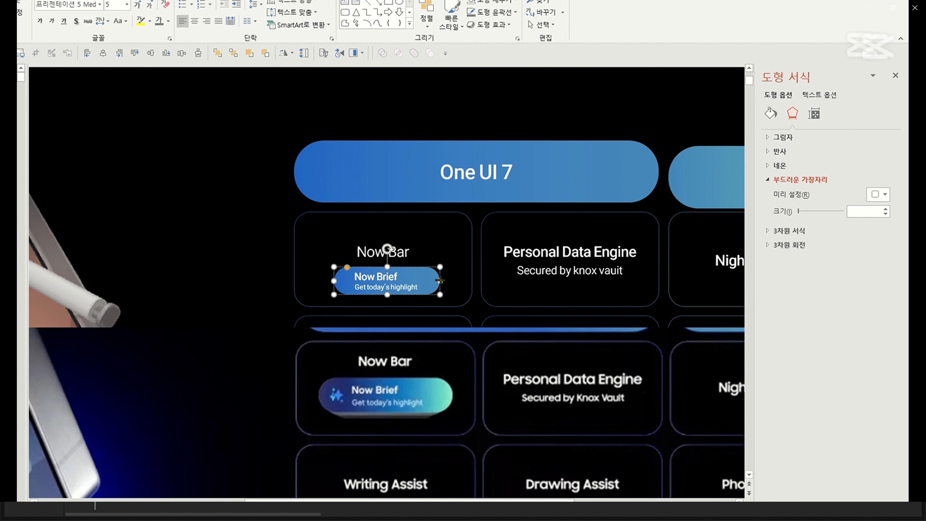
pyautogui.moveTo(440, 280); pyautogui.dragTo(451, 281)
pyautogui.moveTo(388, 257); pyautogui.dragTo(389, 243)
pyautogui.click(388, 276)
pyautogui.moveTo(387, 267); pyautogui.dragTo(388, 259)
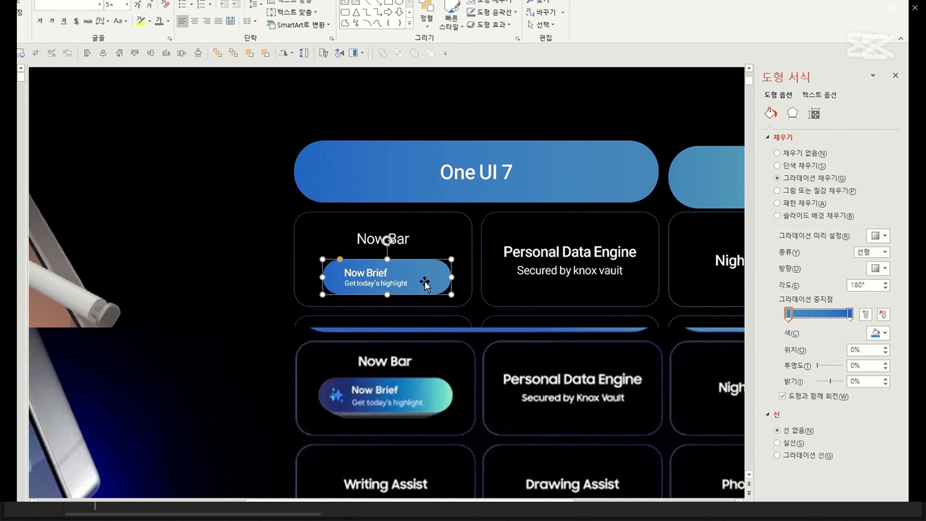
# Add an outer bottom-offset shadow in light grey to the Now Brief pill
pyautogui.click(875, 237)
pyautogui.click(792, 114)
pyautogui.click(782, 137)
pyautogui.click(878, 153)
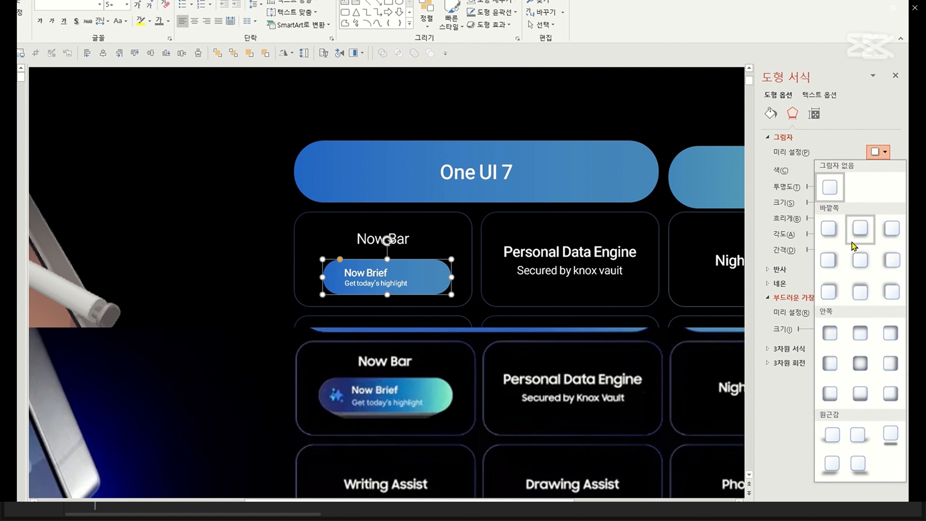
pyautogui.click(856, 237)
pyautogui.click(878, 170)
pyautogui.click(826, 206)
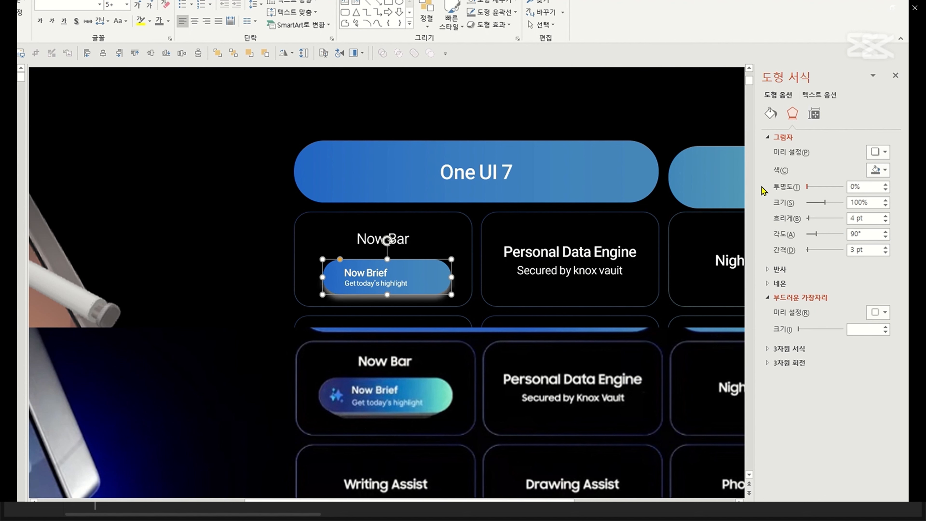
# Change the Now Brief pill's shadow to a darker colour with a 3 pt blur
pyautogui.click(882, 174)
pyautogui.click(827, 213)
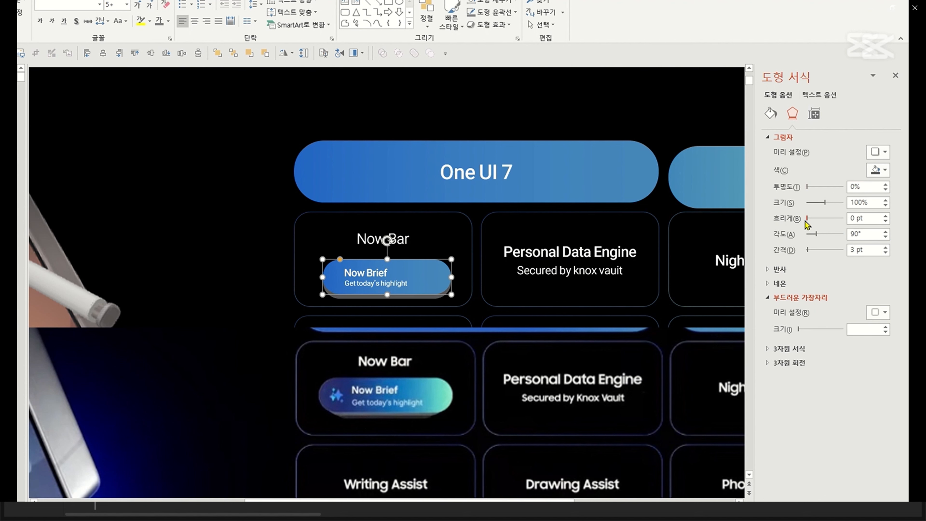
pyautogui.moveTo(804, 221); pyautogui.dragTo(809, 221)
pyautogui.click(448, 304)
pyautogui.moveTo(428, 291); pyautogui.dragTo(428, 291)
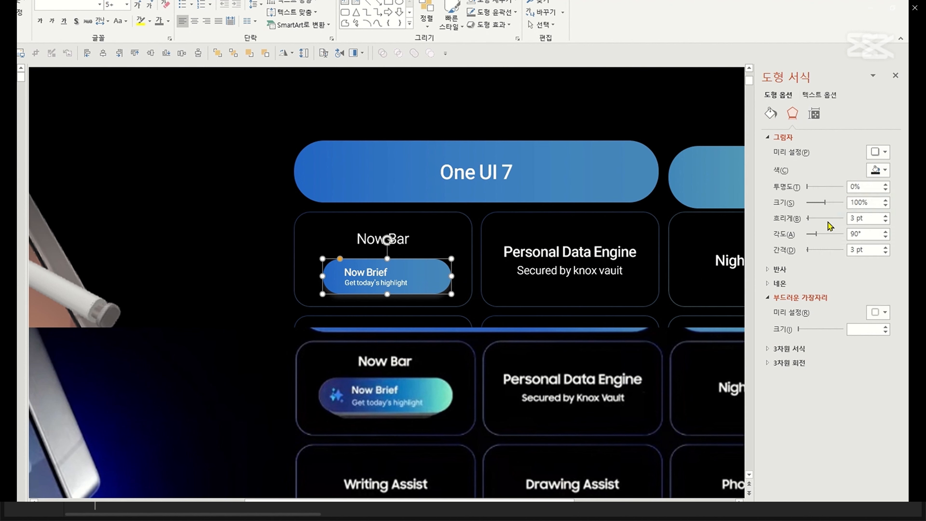
pyautogui.click(368, 320)
# Recolour the Now Brief pill's gradient with dark blue at its left end and mint green sampled from the reference pill at its right
pyautogui.click(376, 280)
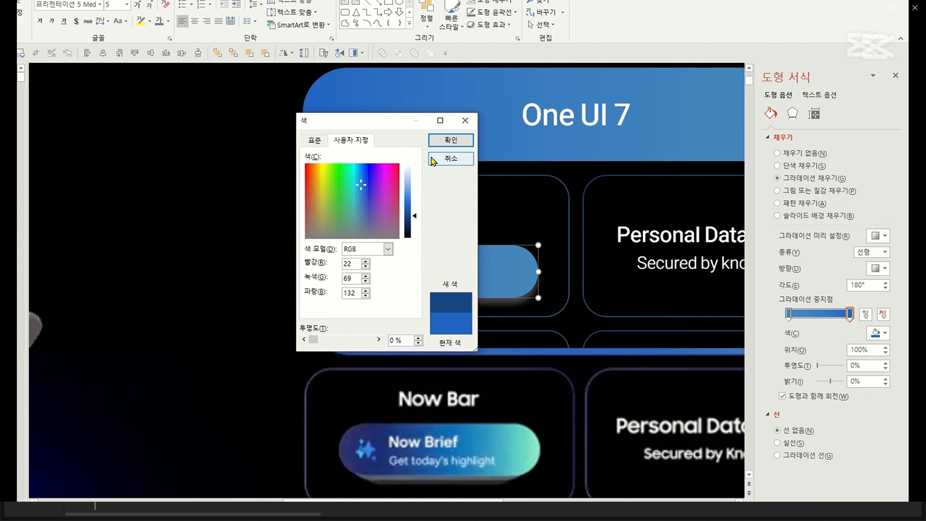
pyautogui.click(788, 314)
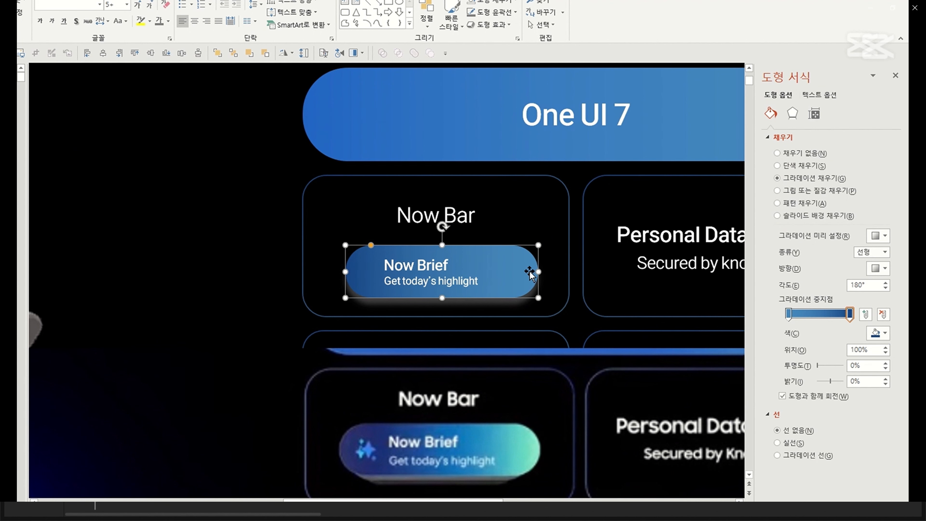
pyautogui.click(530, 450)
pyautogui.click(397, 278)
# Add an inner dark navy stop to the Now Brief pill's gradient at 76% and set its transparency to 10%
pyautogui.moveTo(849, 314); pyautogui.dragTo(838, 314)
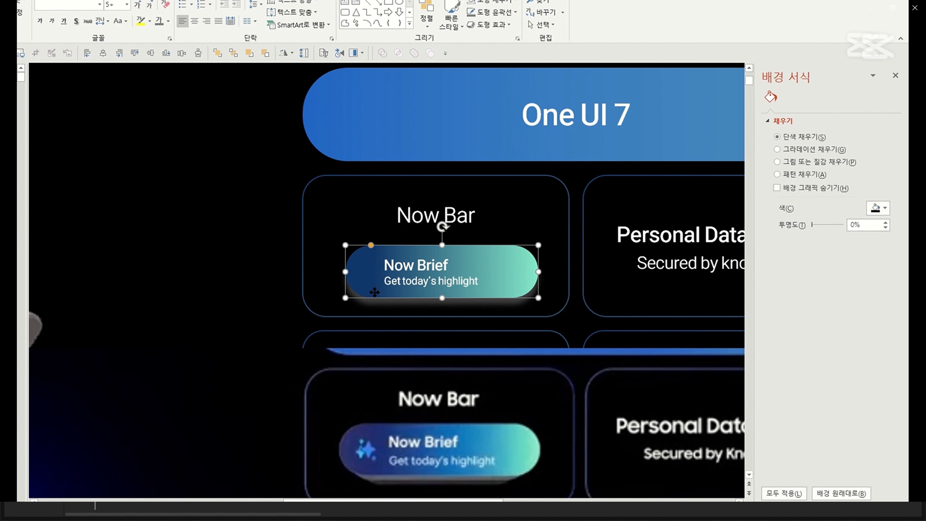
pyautogui.click(878, 332)
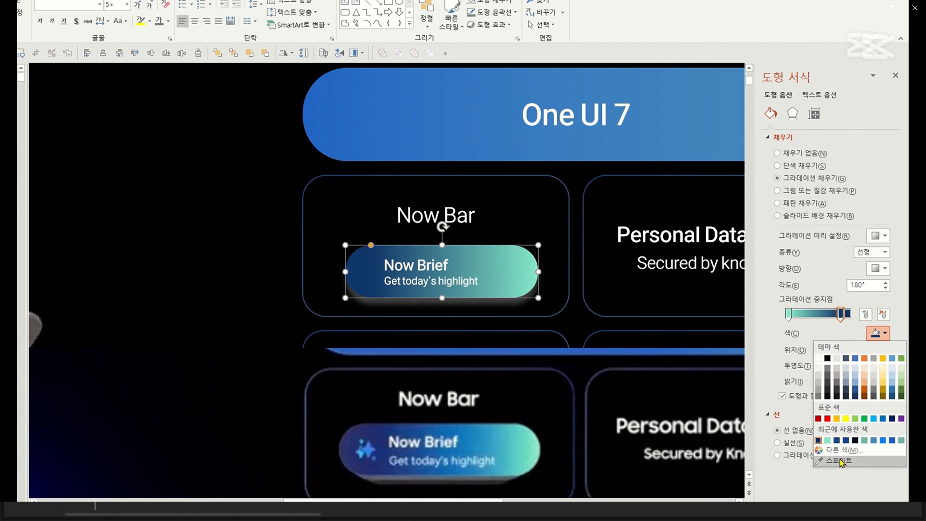
pyautogui.click(838, 461)
pyautogui.moveTo(840, 316)
pyautogui.mouseDown()
pyautogui.moveTo(822, 317)
pyautogui.moveTo(836, 315)
pyautogui.mouseUp()
pyautogui.press('Delete')
pyautogui.click(831, 315)
pyautogui.click(878, 333)
pyautogui.click(837, 436)
pyautogui.write('1')
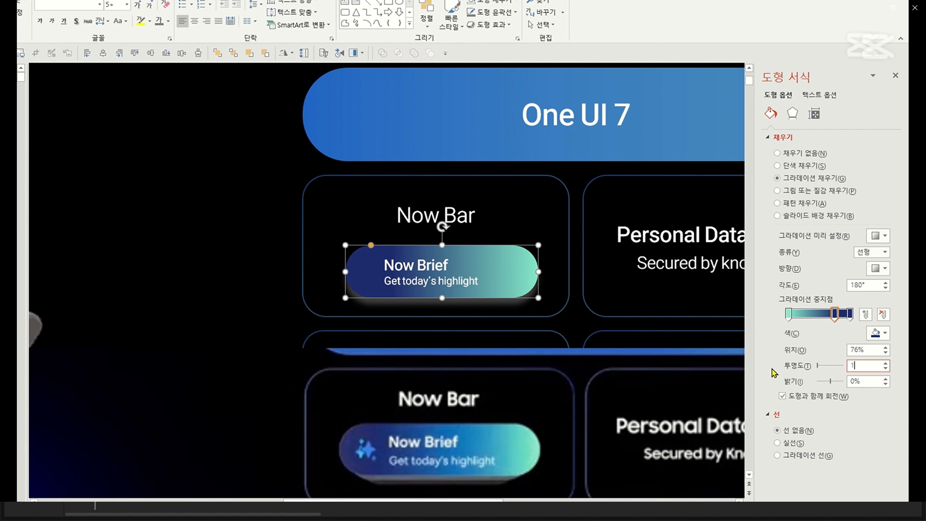
pyautogui.write('0')
pyautogui.click(297, 341)
# Shift the reference picture aside, copy the Galaxy AI sparkle cluster onto the Now Brief pill, and put the reference picture back
pyautogui.scroll(-10, 299, 374)
pyautogui.click(299, 373)
pyautogui.press('Escape')
pyautogui.click(300, 374)
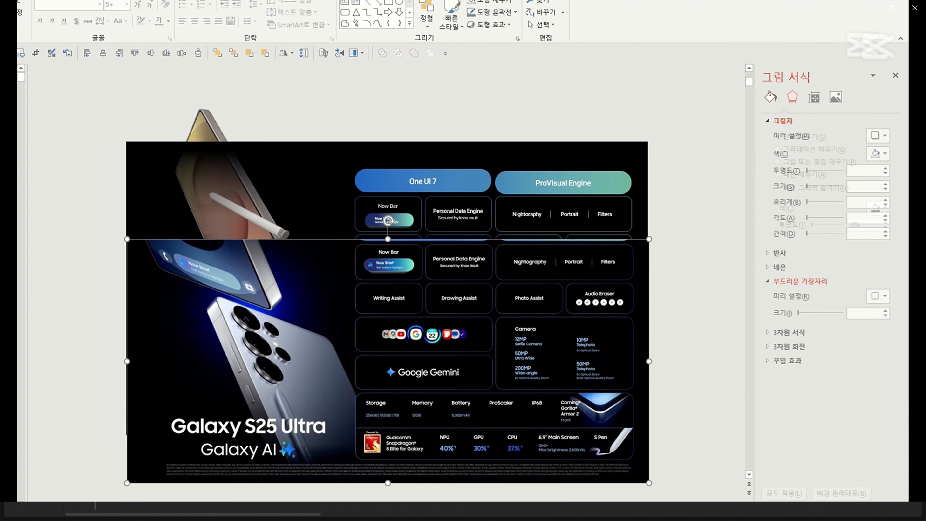
pyautogui.moveTo(300, 374); pyautogui.dragTo(598, 362)
pyautogui.moveTo(314, 486); pyautogui.dragTo(214, 368)
pyautogui.moveTo(431, 315); pyautogui.dragTo(133, 360)
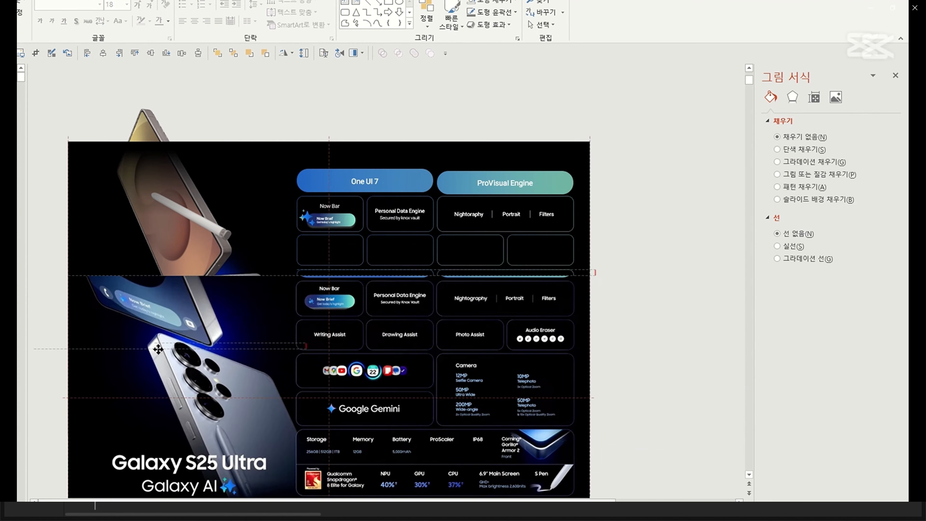
# Shrink the copied sparkle cluster and place it inside the Now Brief pill, left of its text
pyautogui.click(364, 216)
pyautogui.scroll(10, 366, 217)
pyautogui.moveTo(428, 325); pyautogui.dragTo(377, 258)
pyautogui.moveTo(422, 307); pyautogui.dragTo(425, 310)
pyautogui.scroll(-10, 513, 352)
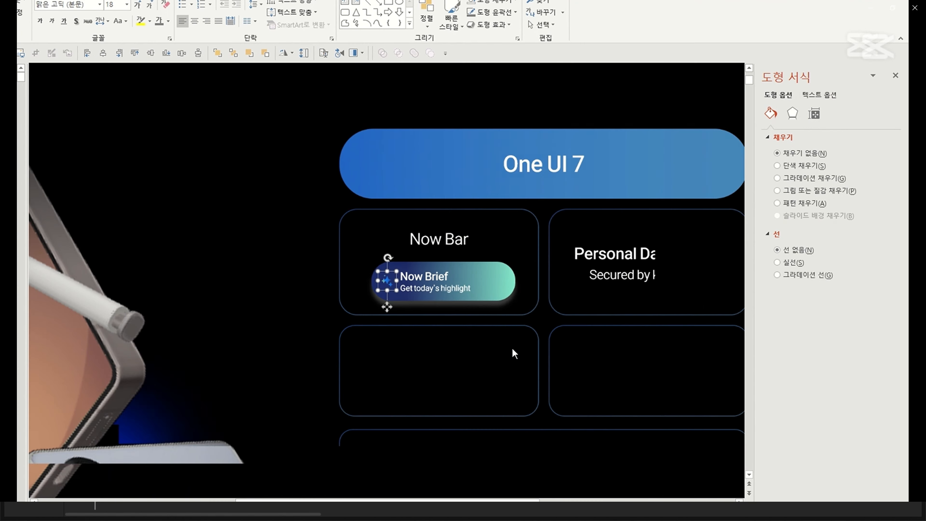
pyautogui.scroll(10, 407, 266)
pyautogui.moveTo(405, 261); pyautogui.dragTo(406, 262)
pyautogui.click(581, 326)
pyautogui.scroll(-10, 580, 310)
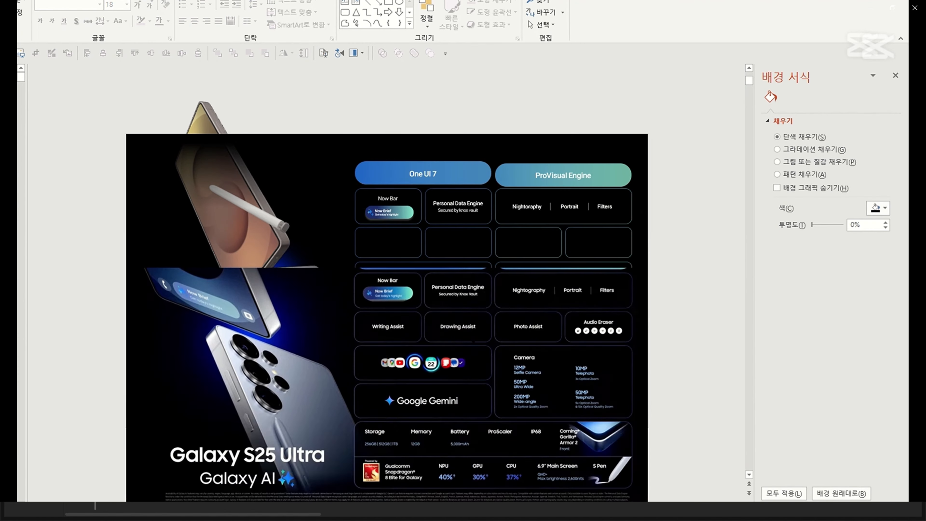
# Copy the Nightoraphy label into the empty box below Now Bar, shifting the reference picture for comparison
pyautogui.moveTo(581, 310); pyautogui.dragTo(580, 371)
pyautogui.scroll(5, 602, 359)
pyautogui.scroll(-3, 620, 344)
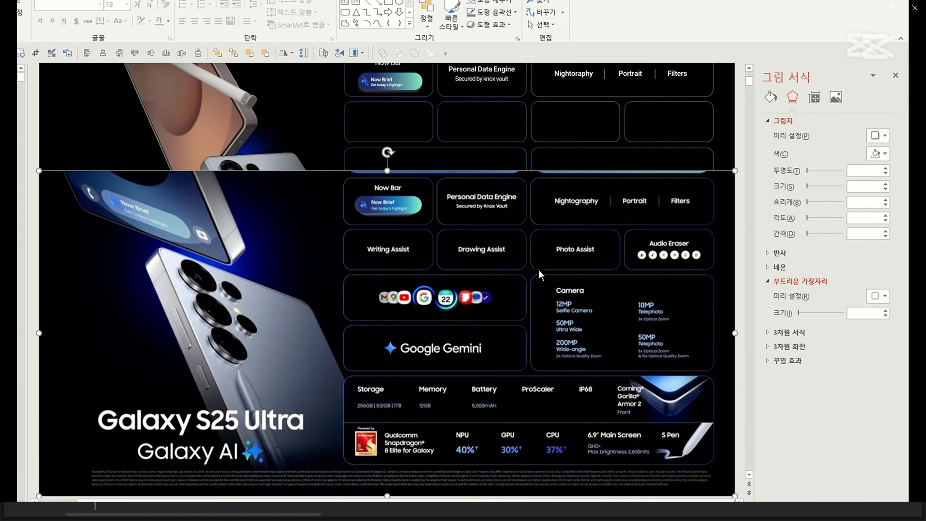
pyautogui.scroll(4, 539, 270)
pyautogui.click(567, 173)
pyautogui.moveTo(567, 173); pyautogui.dragTo(379, 222)
pyautogui.moveTo(420, 387); pyautogui.dragTo(421, 300)
# Crop the reference picture's top down to its Writing Assist row and move it up beneath the second row of boxes
pyautogui.scroll(7, 420, 301)
pyautogui.scroll(5, 422, 233)
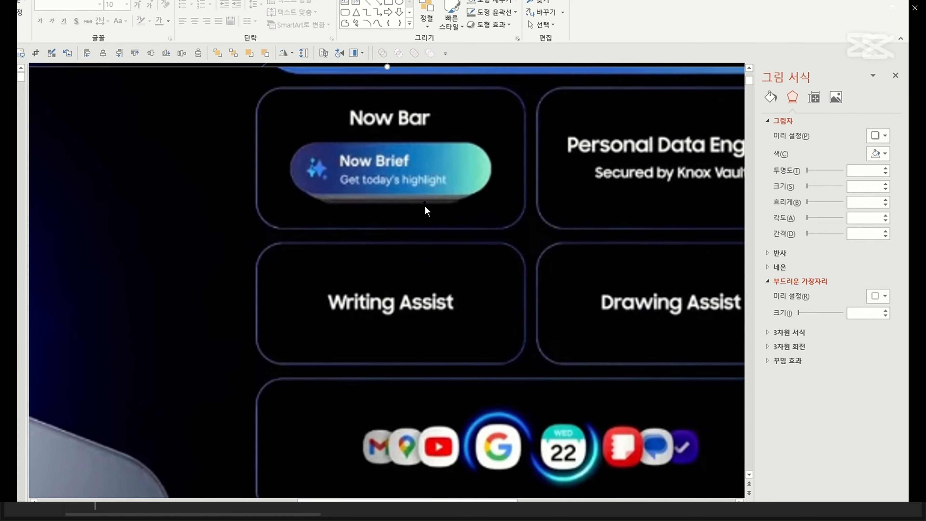
pyautogui.tripleClick(372, 129)
pyautogui.scroll(-3, 482, 264)
pyautogui.doubleClick(523, 393)
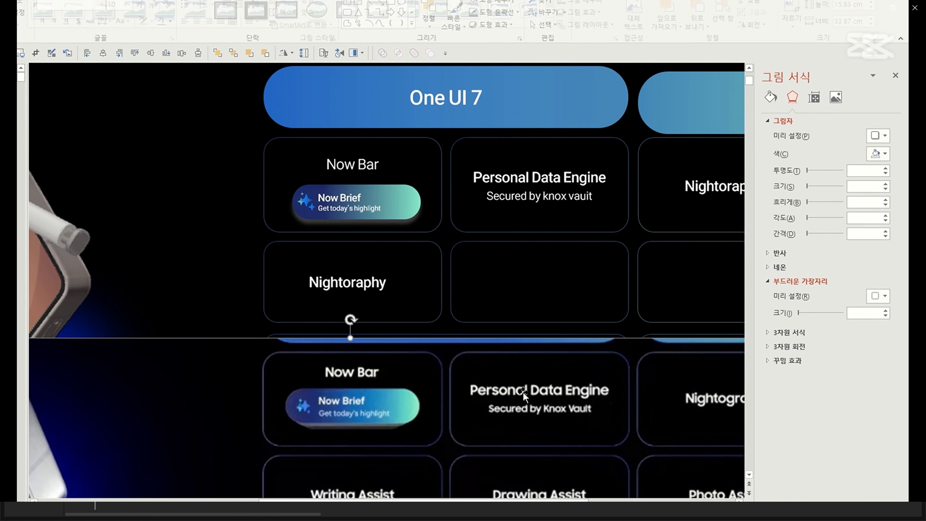
pyautogui.moveTo(350, 338); pyautogui.dragTo(350, 454)
pyautogui.press('Escape')
pyautogui.moveTo(427, 479); pyautogui.dragTo(427, 386)
# Replace the copied label's text below Now Bar with "Writing Assist"
pyautogui.doubleClick(363, 287)
pyautogui.write('w')
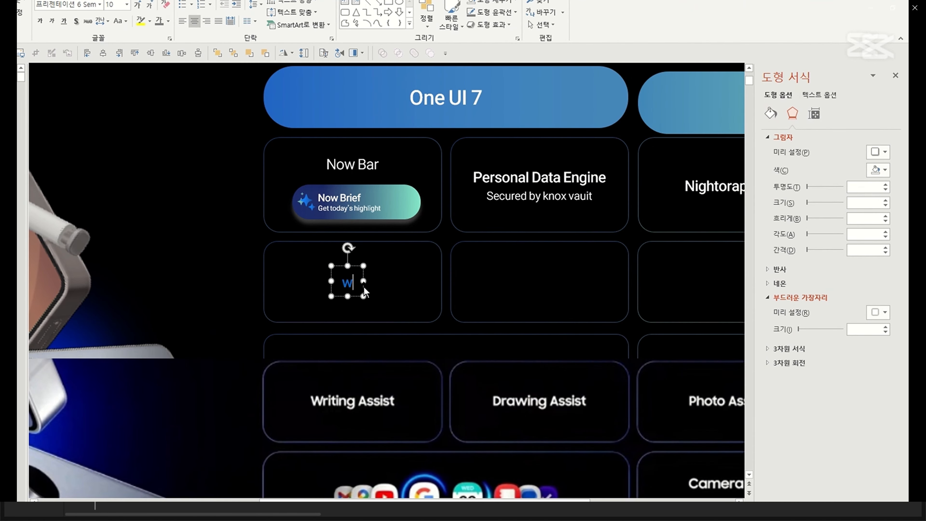
pyautogui.press('BackSpace')
pyautogui.press('capslock')
pyautogui.write('W')
pyautogui.press('capslock')
pyautogui.write('riting Assist')
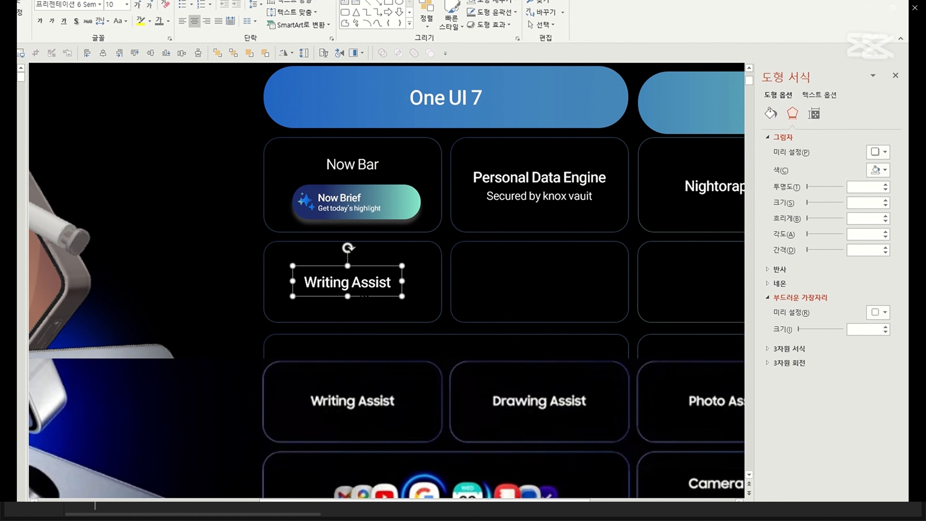
# Duplicate the Writing Assist label into the box below Personal Data Engine and change its text to "Drawing Assist"
pyautogui.keyDown('ctrl'); pyautogui.keyDown('shift'); pyautogui.moveTo(363, 296); pyautogui.dragTo(561, 296); pyautogui.keyUp('shift'); pyautogui.keyUp('ctrl')
pyautogui.keyDown('shift'); pyautogui.click(558, 197); pyautogui.keyUp('shift')
pyautogui.doubleClick(541, 285)
pyautogui.write('Drawing Assist')
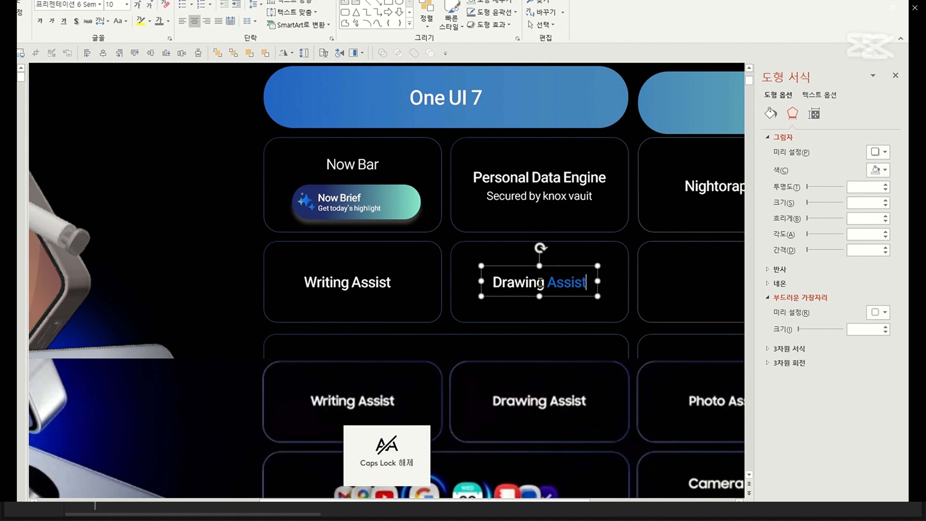
# Duplicate the label into the first second-row box under ProVisual Engine and change its text to "Photo Assist"
pyautogui.hscroll(5, 486, 334)
pyautogui.keyDown('ctrl'); pyautogui.keyDown('shift'); pyautogui.moveTo(319, 296); pyautogui.dragTo(686, 295); pyautogui.keyUp('shift'); pyautogui.keyUp('ctrl')
pyautogui.tripleClick(482, 287)
pyautogui.press('capslock')
pyautogui.write('PHoto Assist')
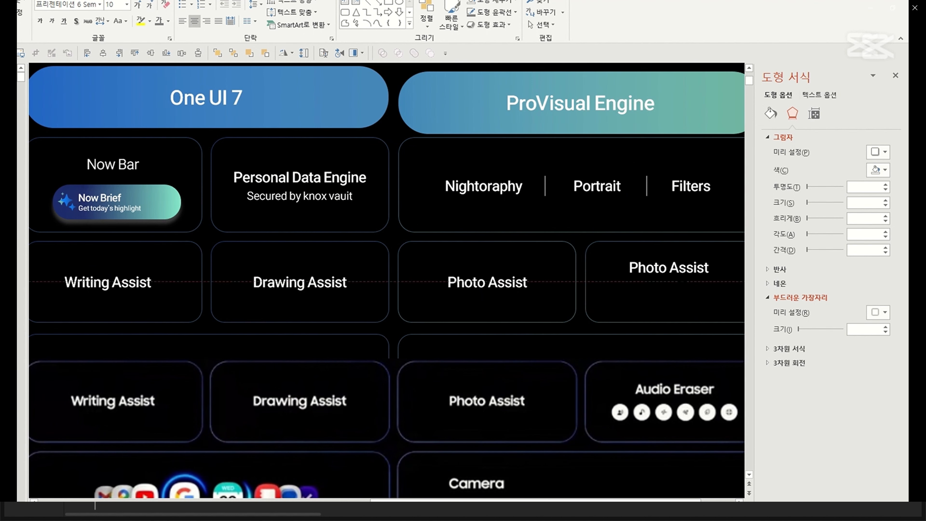
# Change the label copy in the last second-row box to "Audio Eraser" and centre it horizontally in that box
pyautogui.press('capslock')
pyautogui.write('udio Eraser')
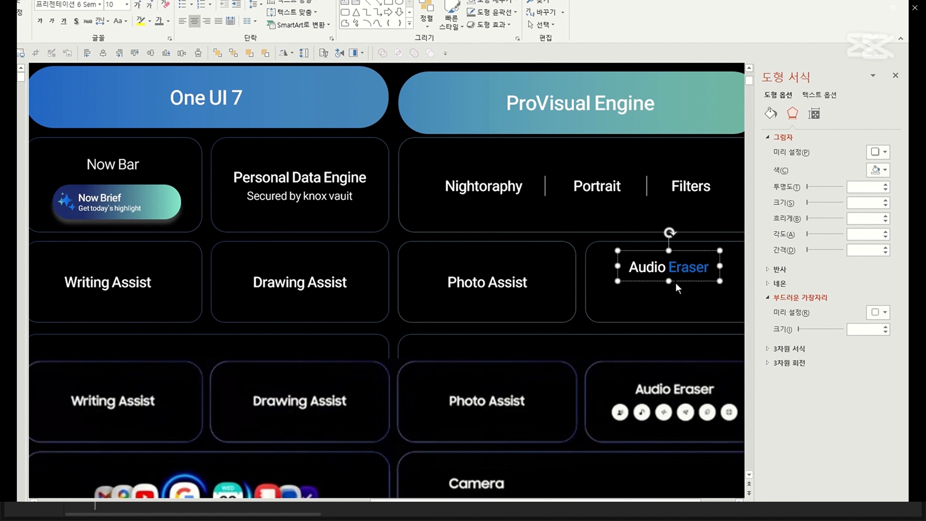
pyautogui.hscroll(2, 678, 357)
pyautogui.keyDown('shift'); pyautogui.click(670, 256); pyautogui.keyUp('shift')
pyautogui.click(103, 53)
pyautogui.click(633, 324)
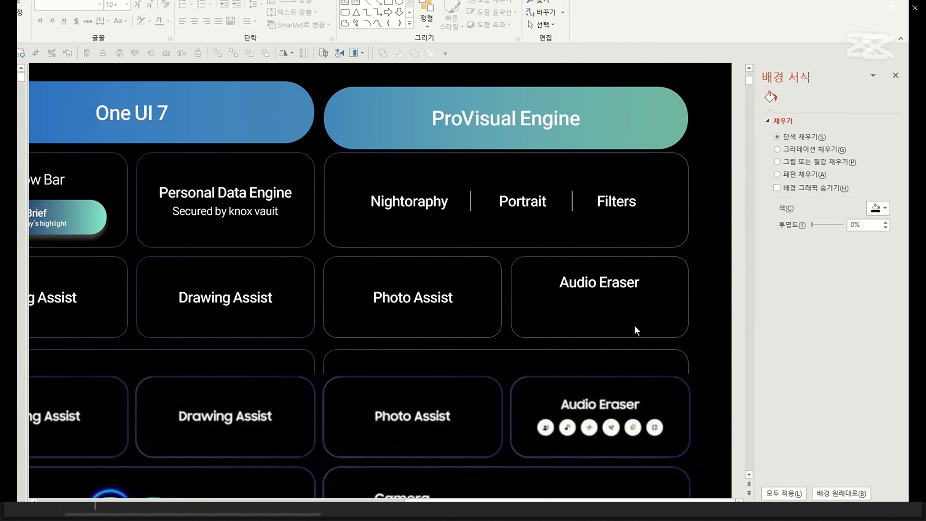
# Draw a 0.41 cm circle below the Audio Eraser label and duplicate it into an evenly spaced row of six
pyautogui.click(19, 2)
pyautogui.moveTo(540, 305)
pyautogui.mouseDown()
pyautogui.moveTo(557, 322)
pyautogui.moveTo(582, 310)
pyautogui.moveTo(563, 314)
pyautogui.mouseUp()
pyautogui.hotkey('ctrl', 'd')
pyautogui.hotkey('ctrl', 'd')
pyautogui.hotkey('ctrl', 'd')
pyautogui.hotkey('ctrl', 'd')
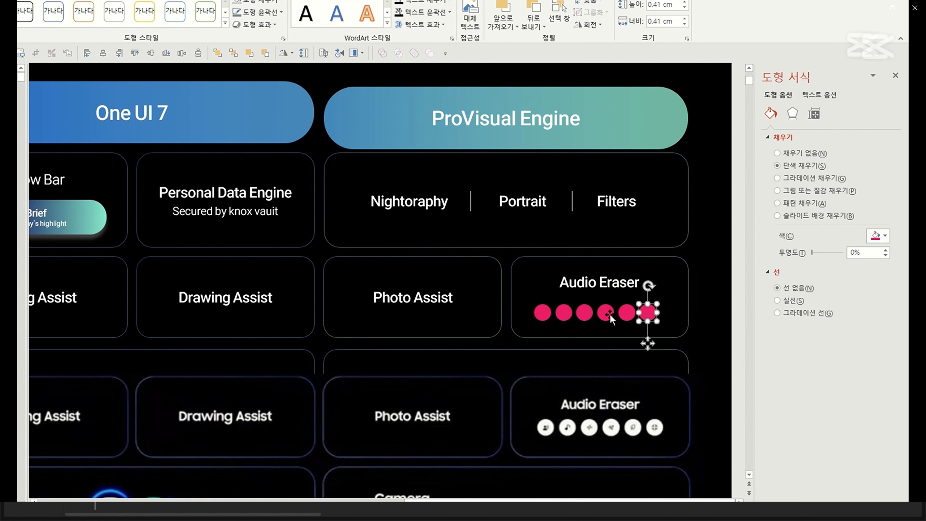
# Group the six circles, centre them horizontally in the Audio Eraser box and ungroup them again
pyautogui.hotkey('ctrl', 'g')
pyautogui.keyDown('shift'); pyautogui.click(630, 256); pyautogui.keyUp('shift')
pyautogui.click(103, 53)
pyautogui.click(670, 323)
pyautogui.click(652, 313)
pyautogui.hotkey('ctrl', 'shift', 'g')
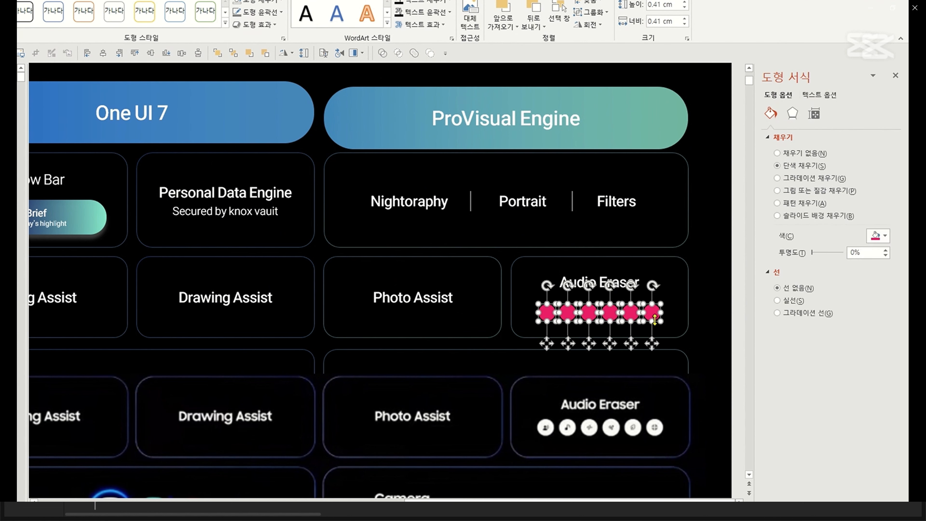
# Change the fill of the six circles to white
pyautogui.click(884, 236)
pyautogui.click(819, 259)
pyautogui.click(705, 333)
pyautogui.scroll(-3, 402, 381)
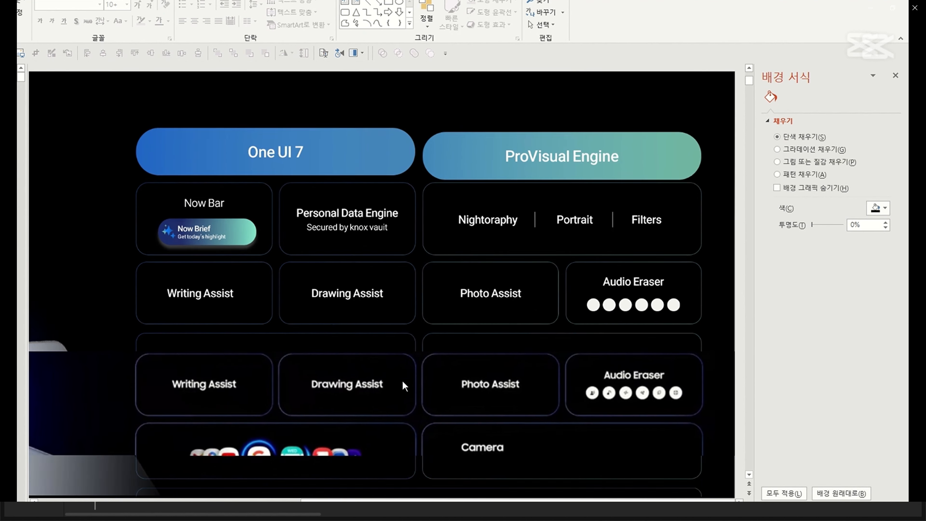
# Insert the two-music-notes icon from the arts category of the icon library
pyautogui.scroll(6, 494, 208)
pyautogui.scroll(-6, 694, 300)
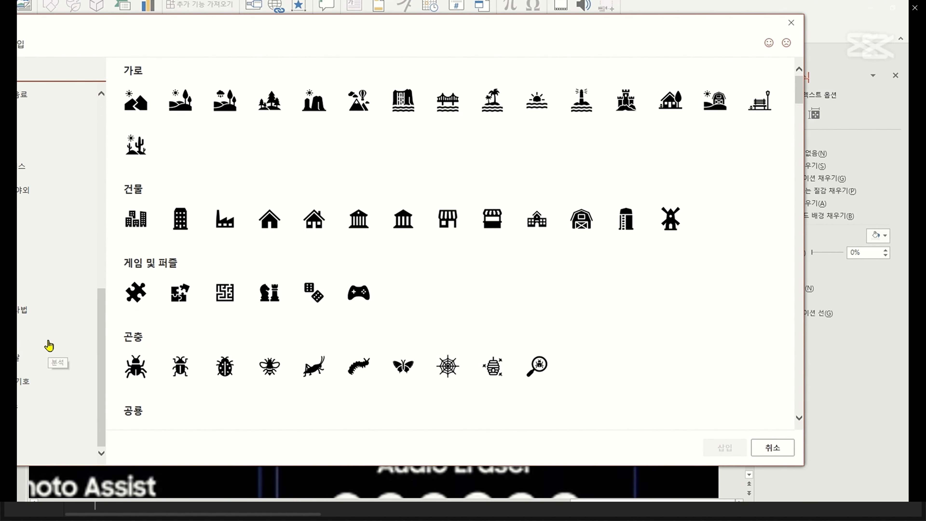
pyautogui.click(25, 197)
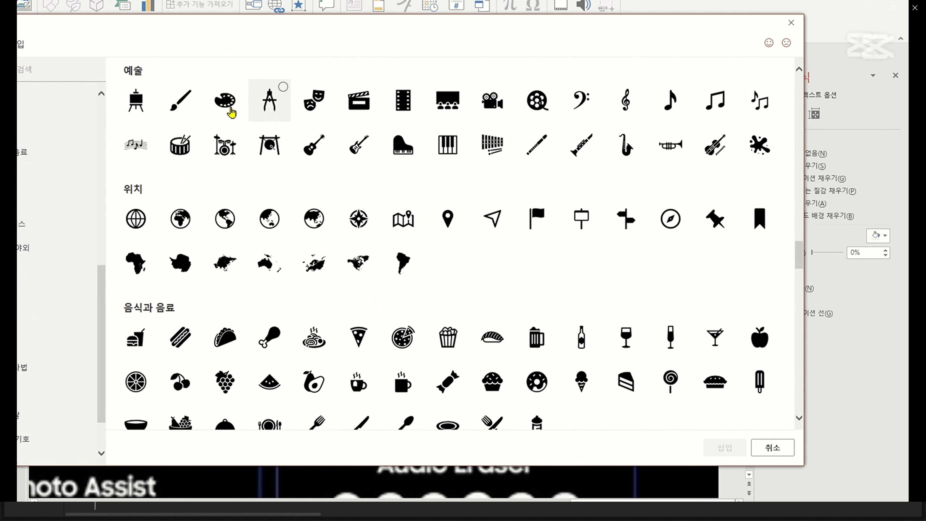
pyautogui.click(193, 92)
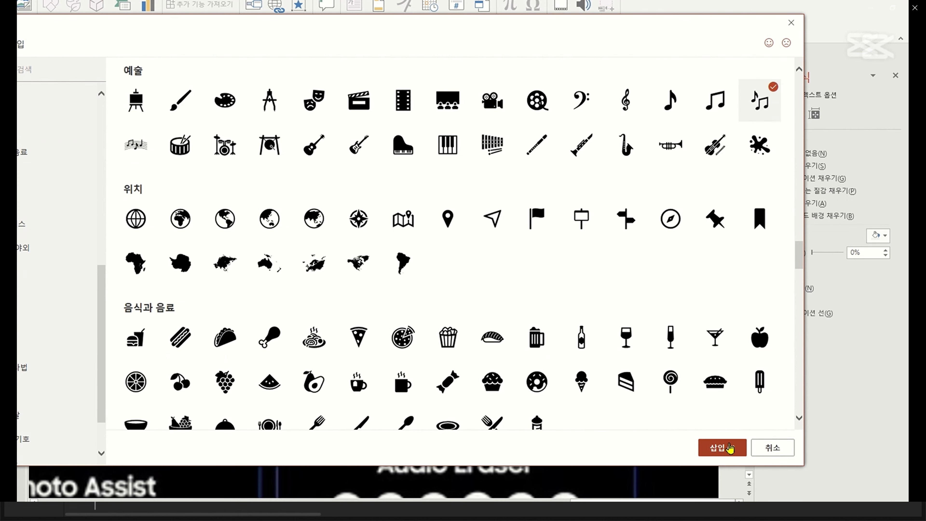
pyautogui.click(721, 448)
# Fill the music-notes icon white and move it over beside the Audio Eraser box
pyautogui.scroll(8, 612, 255)
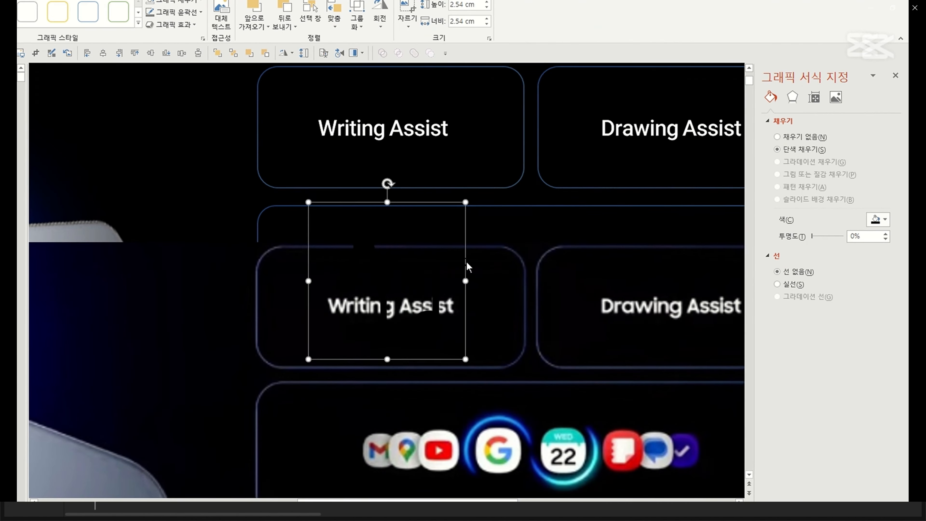
pyautogui.moveTo(434, 308); pyautogui.dragTo(573, 255)
pyautogui.click(167, 3)
pyautogui.click(151, 22)
pyautogui.scroll(-5, 742, 330)
pyautogui.scroll(-2, 745, 335)
pyautogui.moveTo(387, 281)
pyautogui.mouseDown()
pyautogui.moveTo(682, 274)
pyautogui.moveTo(714, 283)
pyautogui.moveTo(711, 269)
pyautogui.mouseUp()
# Shrink the music-notes icon to 0.69 cm and recolour it dark grey
pyautogui.scroll(6, 692, 291)
pyautogui.moveTo(564, 357)
pyautogui.mouseDown()
pyautogui.moveTo(700, 243)
pyautogui.moveTo(723, 235)
pyautogui.mouseUp()
pyautogui.click(174, 2)
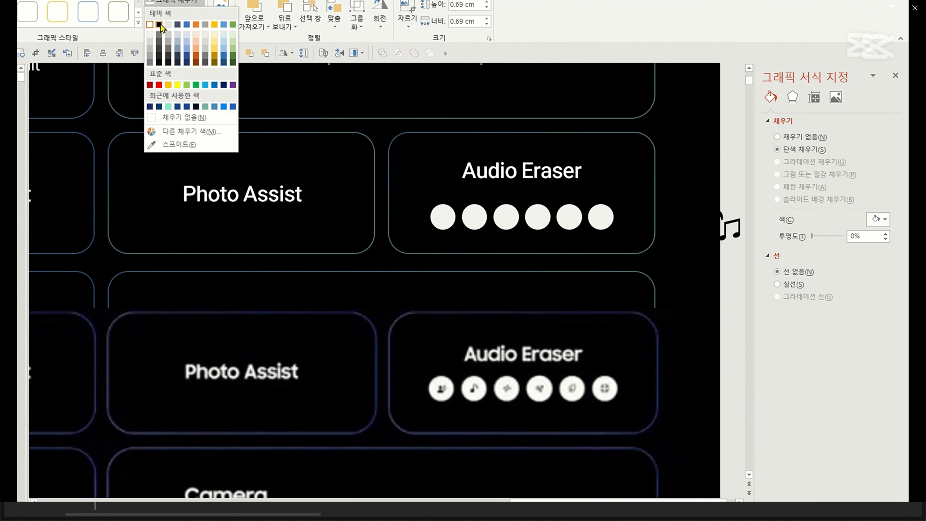
pyautogui.click(159, 41)
# Centre the music-notes icon, scaled to fit, in the first Audio Eraser circle and copy it into the other five circles
pyautogui.scroll(2, 437, 239)
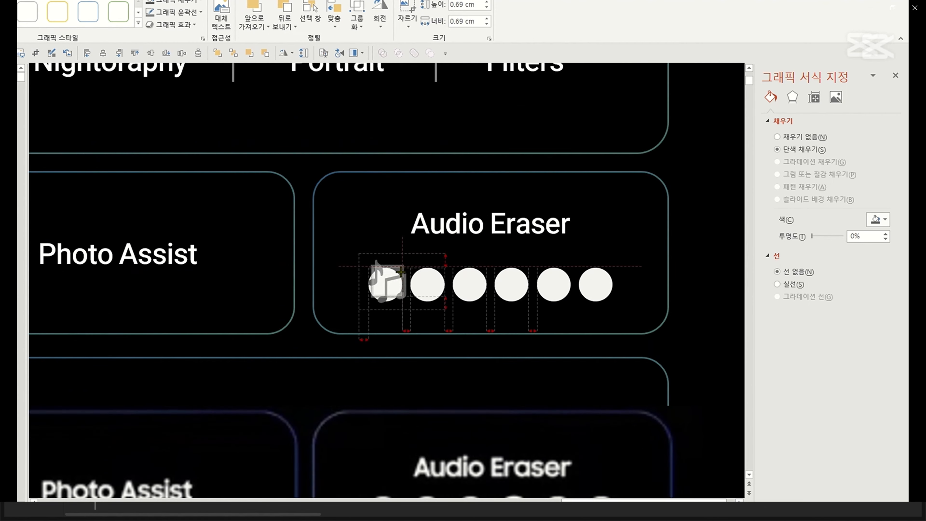
pyautogui.keyDown('shift'); pyautogui.click(388, 297); pyautogui.keyUp('shift')
pyautogui.click(103, 53)
pyautogui.click(150, 53)
pyautogui.press('Escape')
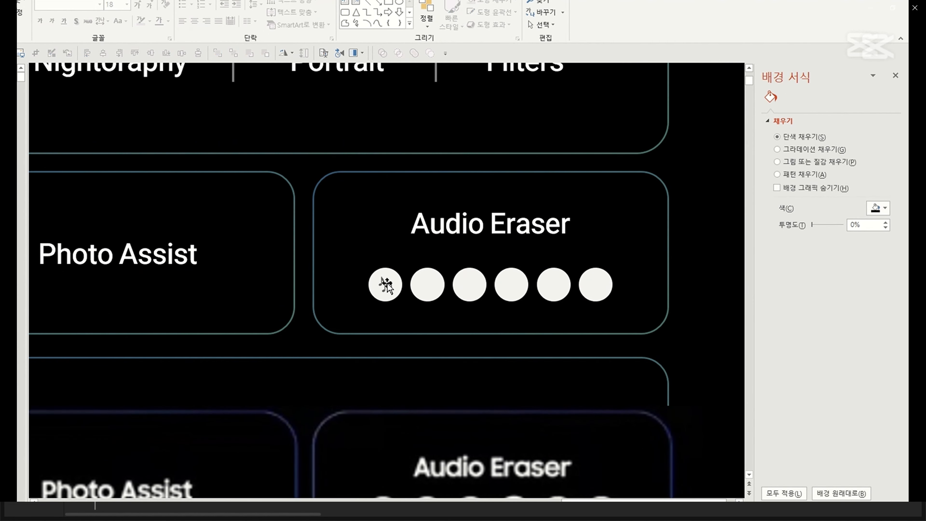
pyautogui.click(387, 287)
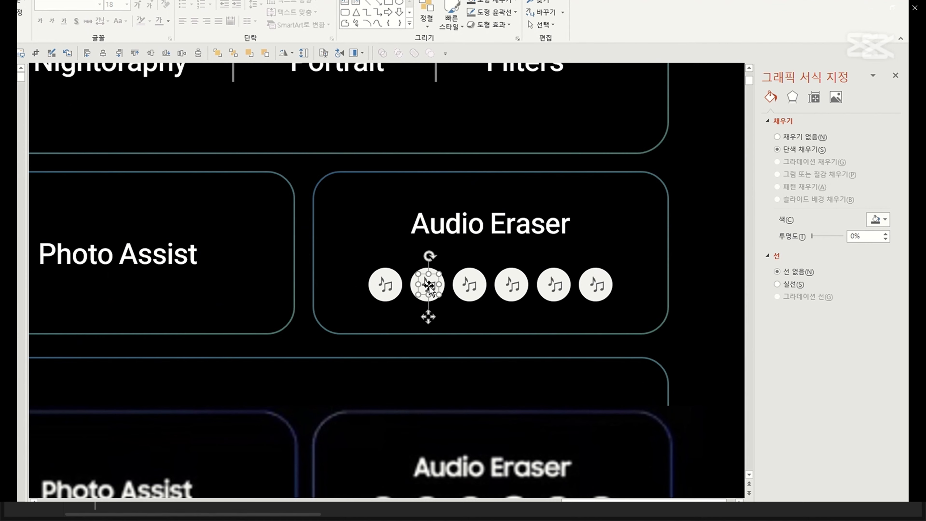
pyautogui.press('Escape')
# Crop the reference image's upper part away down to the app-icon row and move the image below the empty boxes
pyautogui.scroll(-10, 471, 348)
pyautogui.click(471, 347)
pyautogui.click(35, 53)
pyautogui.moveTo(390, 266); pyautogui.dragTo(390, 313)
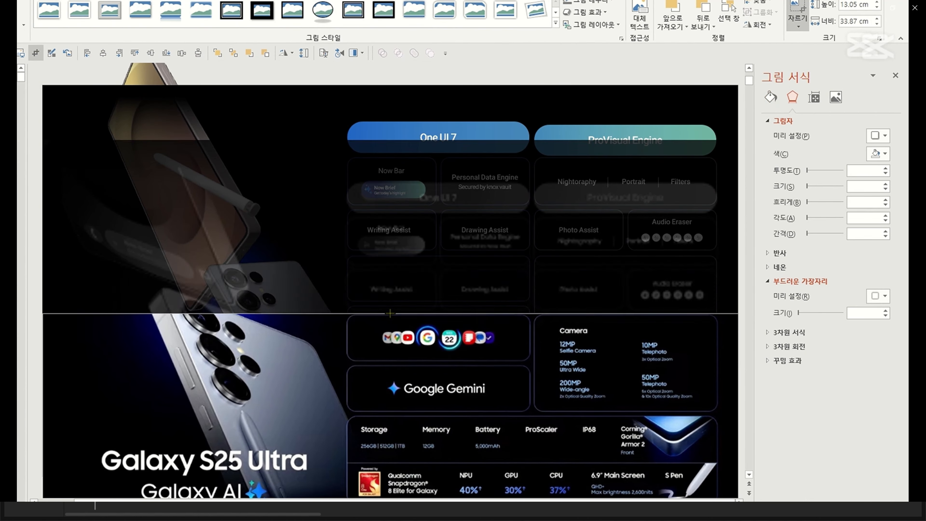
pyautogui.press('Escape')
pyautogui.press('Escape')
pyautogui.moveTo(488, 356); pyautogui.dragTo(489, 406)
# Copy the Drawing Assist label into the lower wide box under One UI 7 and change its text to "Google Gemini"
pyautogui.click(481, 233)
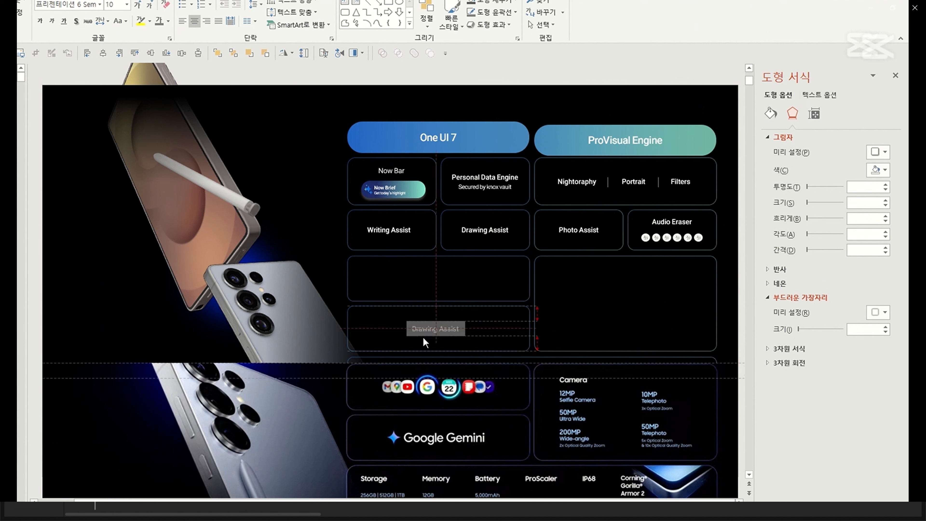
pyautogui.moveTo(423, 337); pyautogui.dragTo(423, 337)
pyautogui.tripleClick(431, 328)
pyautogui.write('Google Gemini')
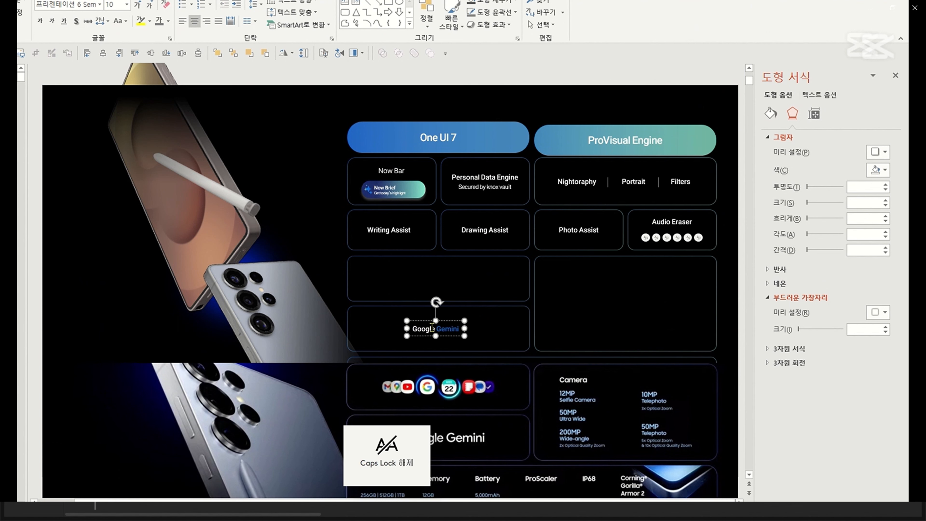
# Enlarge the Google Gemini label to 17 pt and shift it slightly right within its box
pyautogui.tripleClick(432, 328)
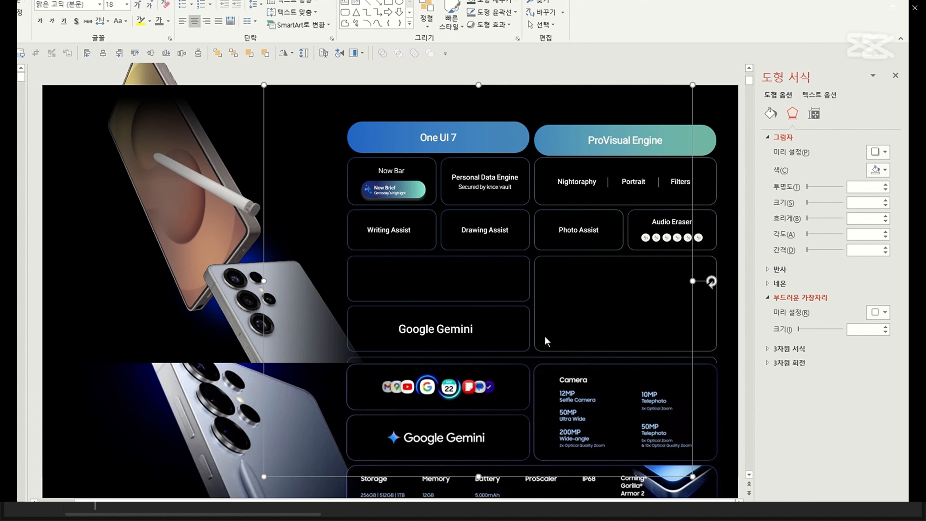
pyautogui.click(474, 296)
pyautogui.scroll(-1, 479, 292)
pyautogui.click(502, 262)
pyautogui.hotkey('ctrl', 'z')
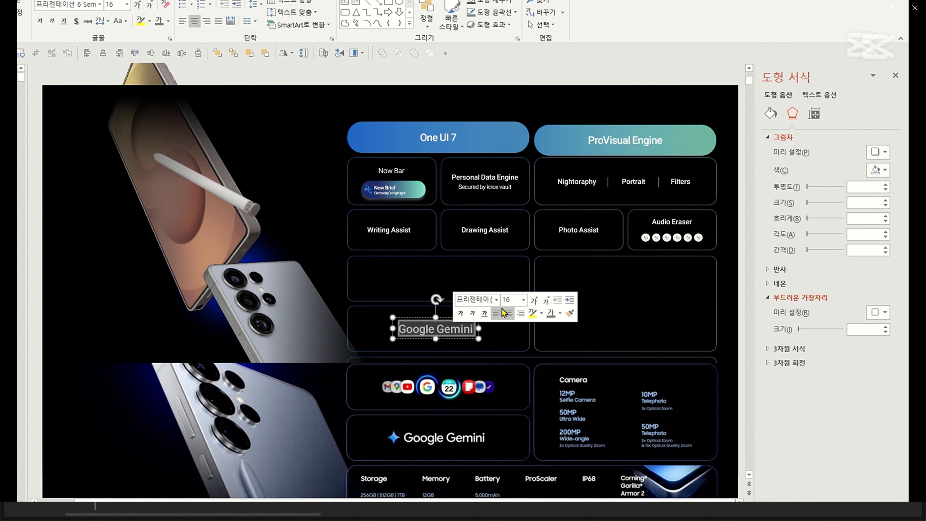
pyautogui.moveTo(407, 340); pyautogui.dragTo(415, 339)
# Move the reference image aside to copy the Galaxy AI sparkle in front of Google Gemini, and move the image back
pyautogui.scroll(-6, 407, 368)
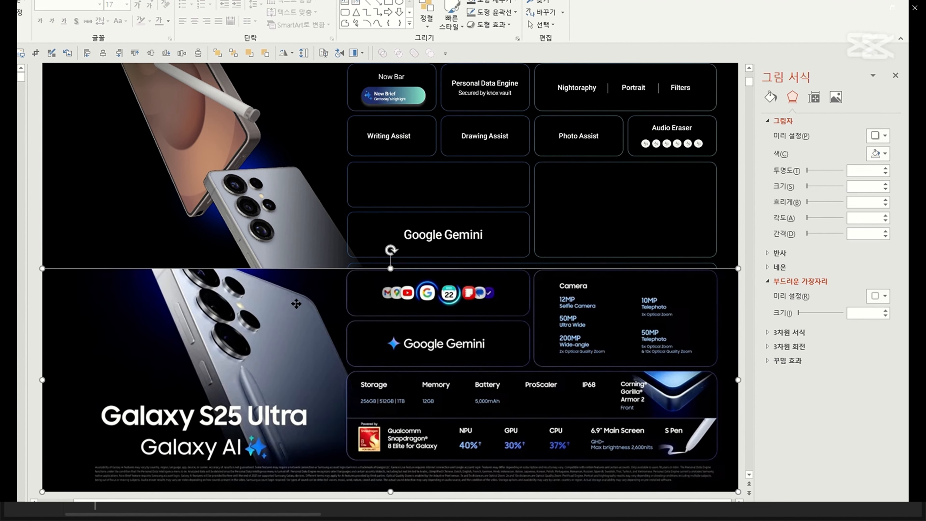
pyautogui.moveTo(295, 304); pyautogui.dragTo(295, 433)
pyautogui.click(269, 321)
pyautogui.click(274, 318)
pyautogui.moveTo(443, 447); pyautogui.dragTo(443, 312)
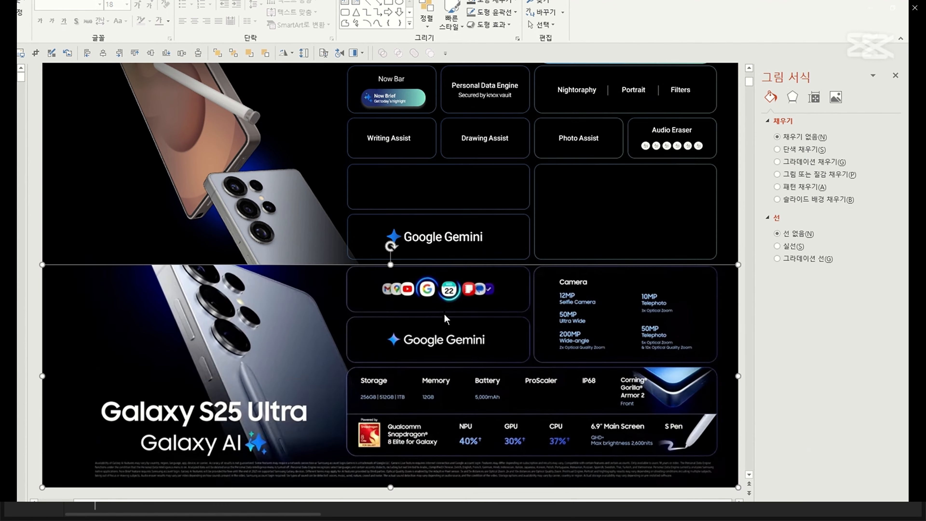
# Set the first gradient stop of the Google Gemini sparkle to the blue sampled from the reference sparkle with the eyedropper
pyautogui.scroll(7, 450, 244)
pyautogui.scroll(1, 449, 245)
pyautogui.scroll(-2, 587, 319)
pyautogui.scroll(3, 584, 313)
pyautogui.click(399, 108)
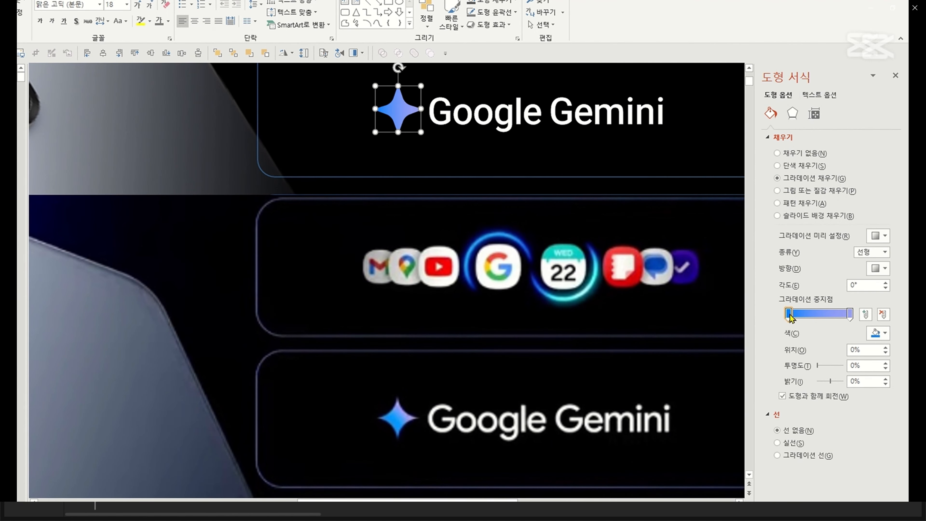
pyautogui.click(877, 333)
pyautogui.click(838, 463)
pyautogui.click(393, 414)
pyautogui.press('Escape')
pyautogui.scroll(-8, 523, 247)
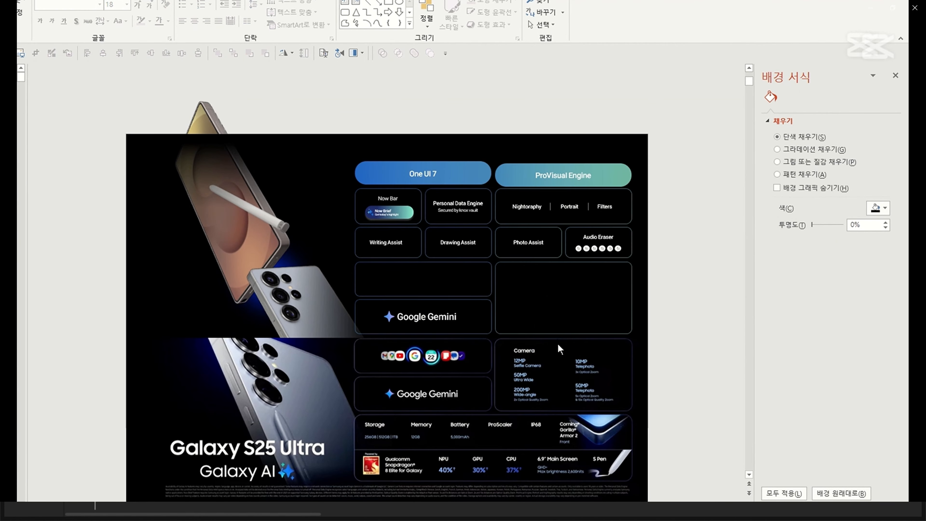
# Capture the app-icon row from the reference image and paste it, scaled to fit, into the box above Google Gemini
pyautogui.scroll(6, 428, 379)
pyautogui.click(285, 336)
pyautogui.press('super+shift+s')
pyautogui.moveTo(189, 267); pyautogui.dragTo(383, 323)
pyautogui.hotkey('ctrl', 'v')
pyautogui.moveTo(399, 107); pyautogui.dragTo(305, 148)
pyautogui.moveTo(240, 154); pyautogui.dragTo(301, 139)
pyautogui.scroll(2, 488, 350)
# Cut the reference image and paste it back in place with Paste Special
pyautogui.click(522, 367)
pyautogui.hotkey('ctrl', 'x')
pyautogui.hotkey('ctrl', 'alt', 'v')
pyautogui.press('Return')
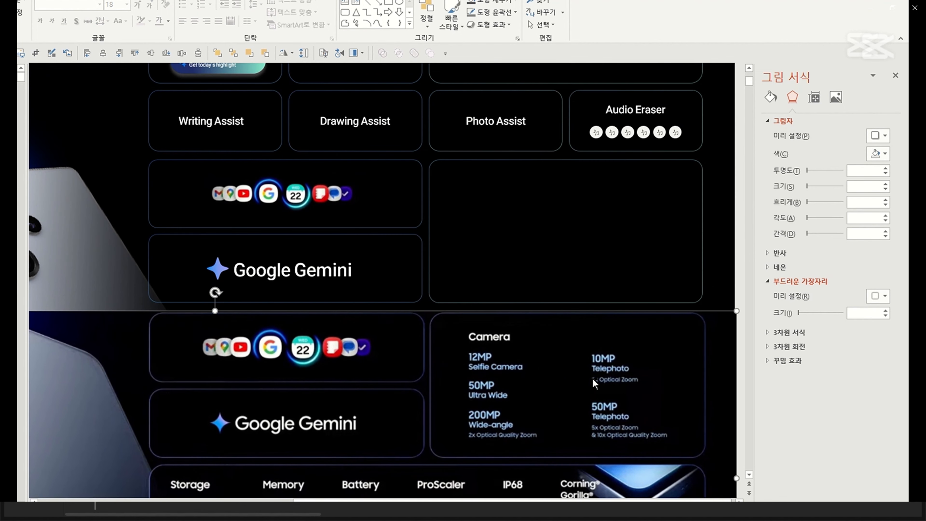
# Copy the Photo Assist label to the top of the large empty box, change it to "Camera" and left-align it
pyautogui.moveTo(496, 122); pyautogui.dragTo(496, 190)
pyautogui.tripleClick(495, 184)
pyautogui.press('BackSpace')
pyautogui.press('capslock')
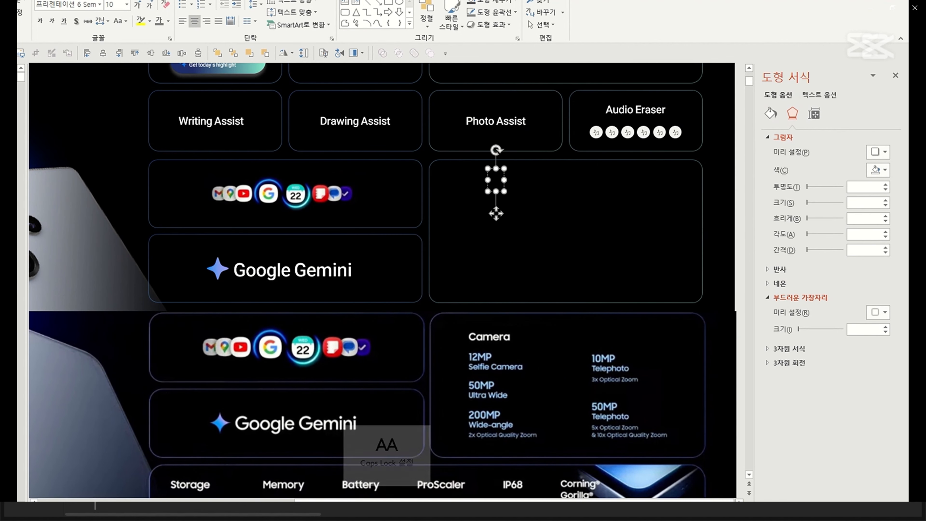
pyautogui.write('Camera')
pyautogui.doubleClick(494, 182)
pyautogui.click(537, 169)
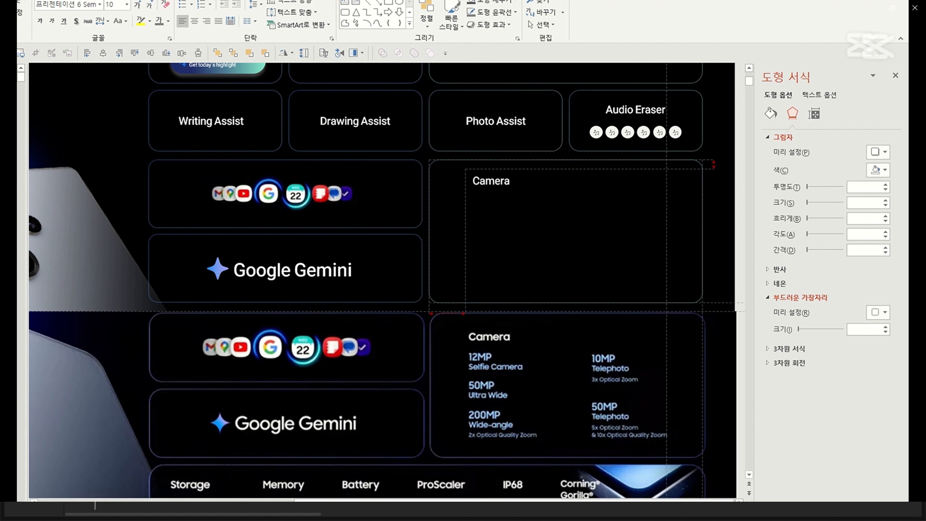
# Duplicate the Camera label below itself and replace its text with the two lines "12MP" and "Selfie Camera"
pyautogui.moveTo(506, 217); pyautogui.dragTo(505, 215)
pyautogui.doubleClick(499, 204)
pyautogui.write('12')
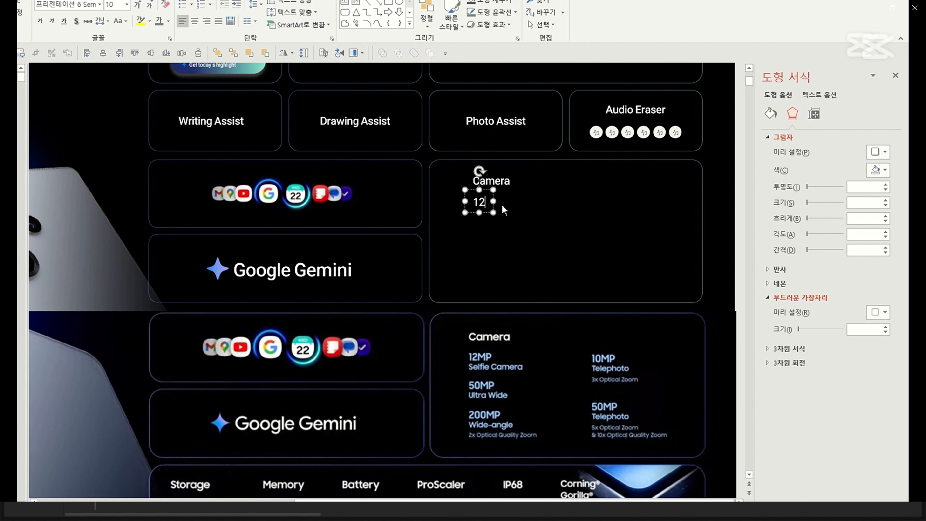
pyautogui.write('MP')
pyautogui.press('capslock')
pyautogui.press('Return')
pyautogui.press('capslock')
pyautogui.write('S')
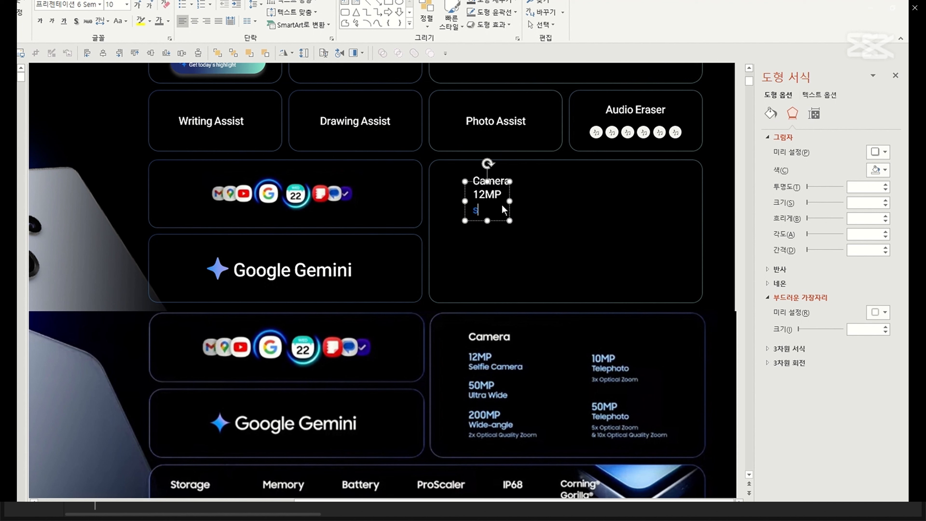
pyautogui.press('capslock')
pyautogui.write('elfie')
pyautogui.press('capslock')
pyautogui.write('C')
pyautogui.press('capslock')
pyautogui.write('amera')
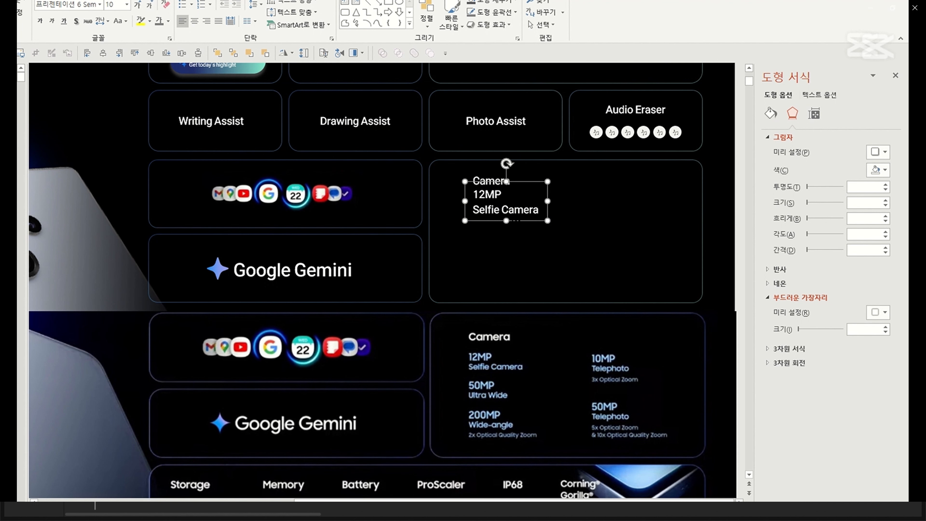
# Move the 12MP Selfie Camera text slightly down, set it to 8 pt and tighten its line spacing
pyautogui.moveTo(516, 220); pyautogui.dragTo(516, 227)
pyautogui.click(149, 5)
pyautogui.click(149, 5)
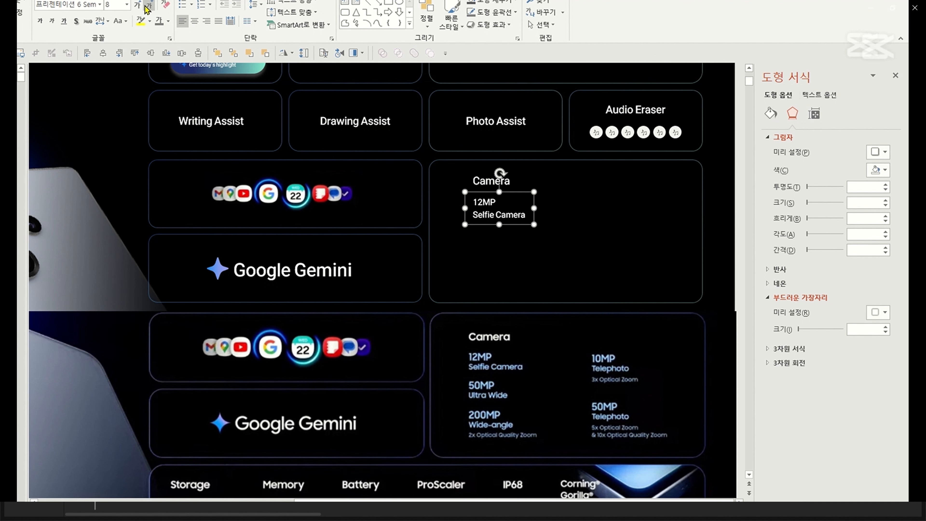
pyautogui.click(256, 5)
pyautogui.click(272, 44)
# Try a recently used blue with 24% transparency on the 12MP Selfie Camera text
pyautogui.click(168, 21)
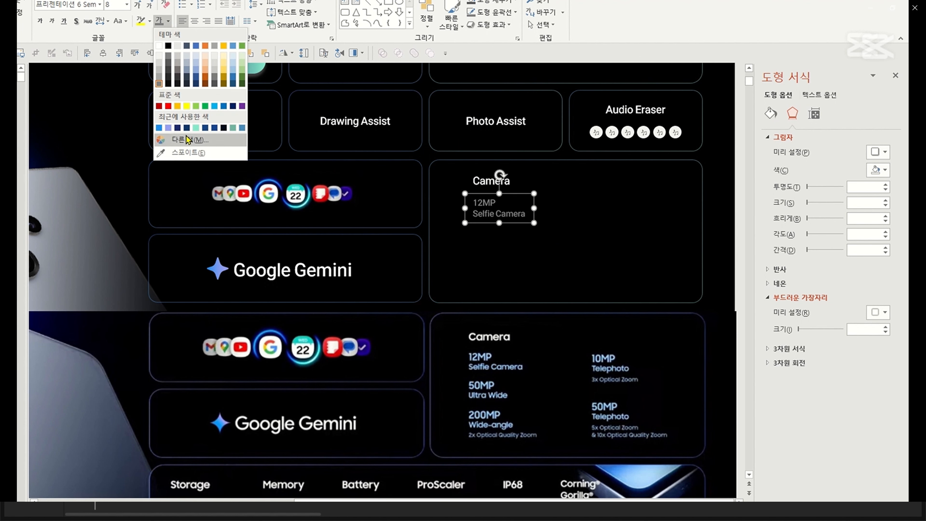
pyautogui.click(159, 128)
pyautogui.click(819, 95)
pyautogui.moveTo(812, 239); pyautogui.dragTo(819, 242)
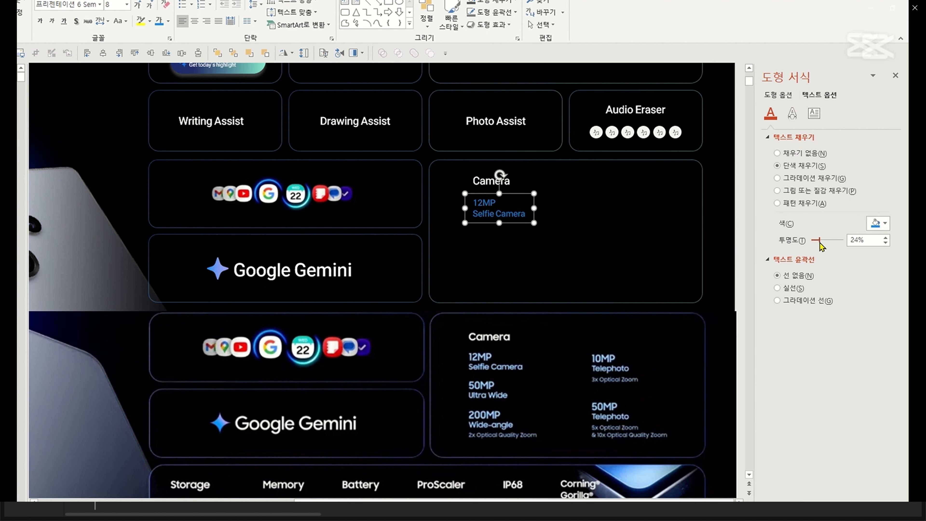
# Recolour the 12MP Selfie Camera text with the light blue sampled from the reference image
pyautogui.click(168, 21)
pyautogui.click(178, 156)
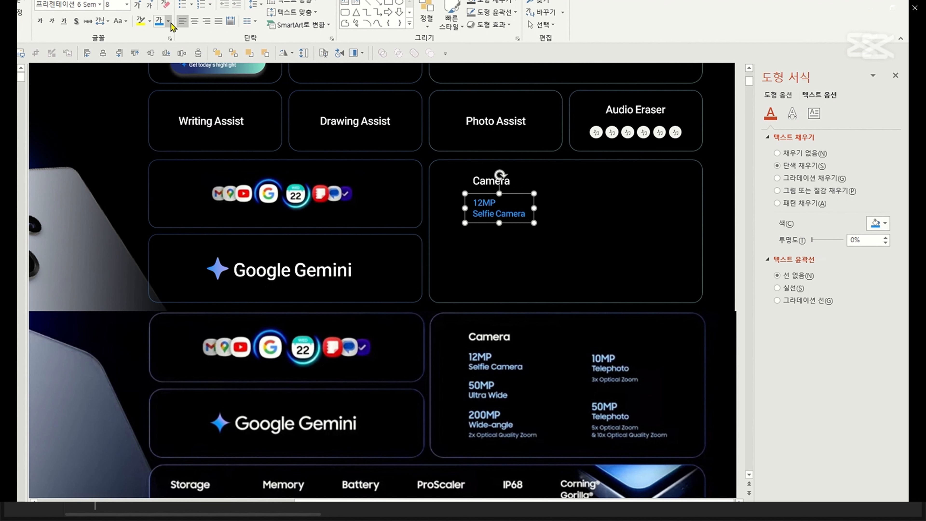
pyautogui.click(506, 251)
# Set the font size of the "12MP" line to 9 pt
pyautogui.doubleClick(486, 203)
pyautogui.click(536, 172)
pyautogui.write('10')
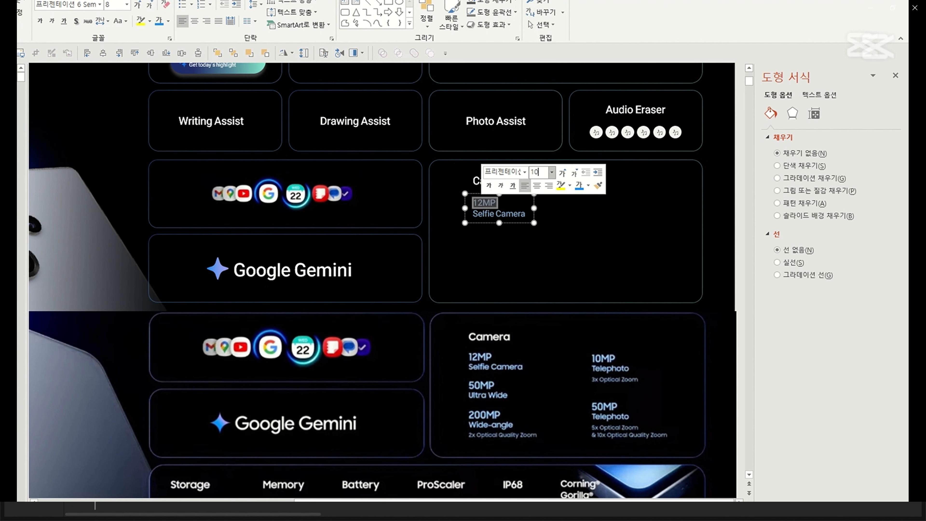
pyautogui.write('9')
pyautogui.press('Return')
pyautogui.click(538, 204)
# Try the "Selfie Camera" line at 7 pt and undo the size change
pyautogui.tripleClick(505, 214)
pyautogui.click(557, 181)
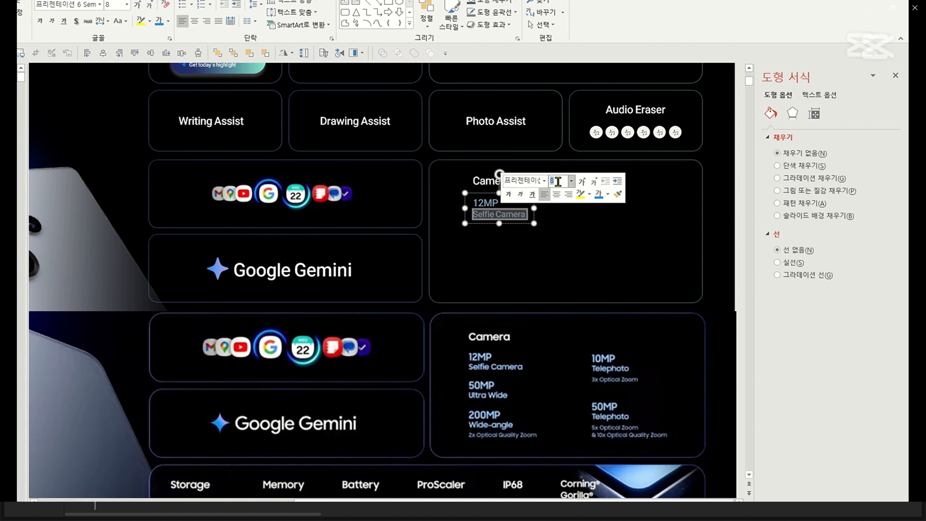
pyautogui.write('7')
pyautogui.click(564, 197)
pyautogui.hotkey('ctrl', 'z')
# Copy the 12MP Selfie Camera block twice downwards, and copy the lower two blocks into a second column to the right
pyautogui.moveTo(520, 253); pyautogui.dragTo(520, 255)
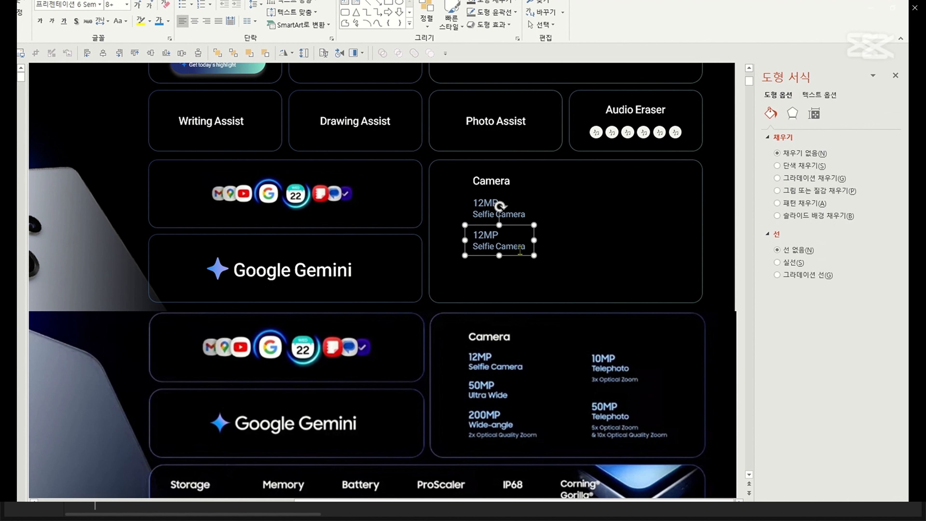
pyautogui.press('F4')
pyautogui.keyDown('shift'); pyautogui.click(522, 253); pyautogui.keyUp('shift')
pyautogui.moveTo(522, 287); pyautogui.dragTo(640, 286)
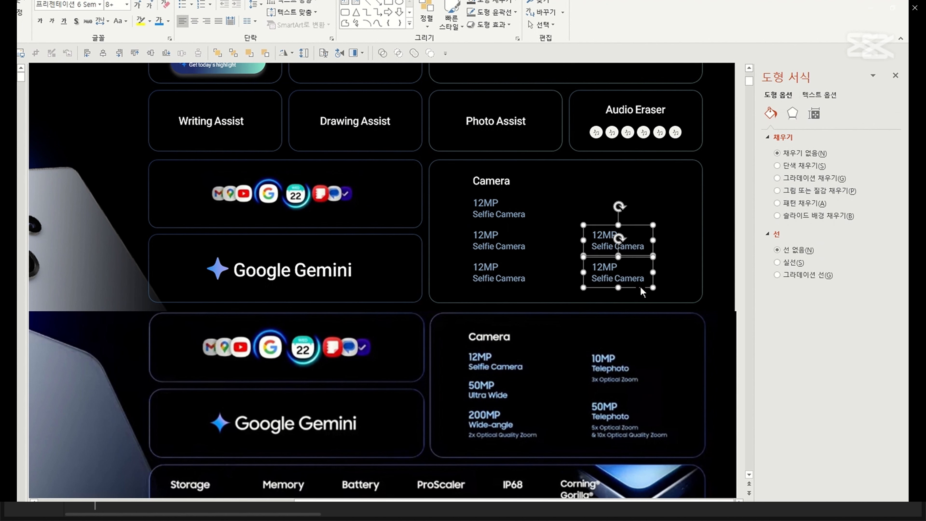
pyautogui.hotkey('ctrl', 'g')
pyautogui.click(617, 291)
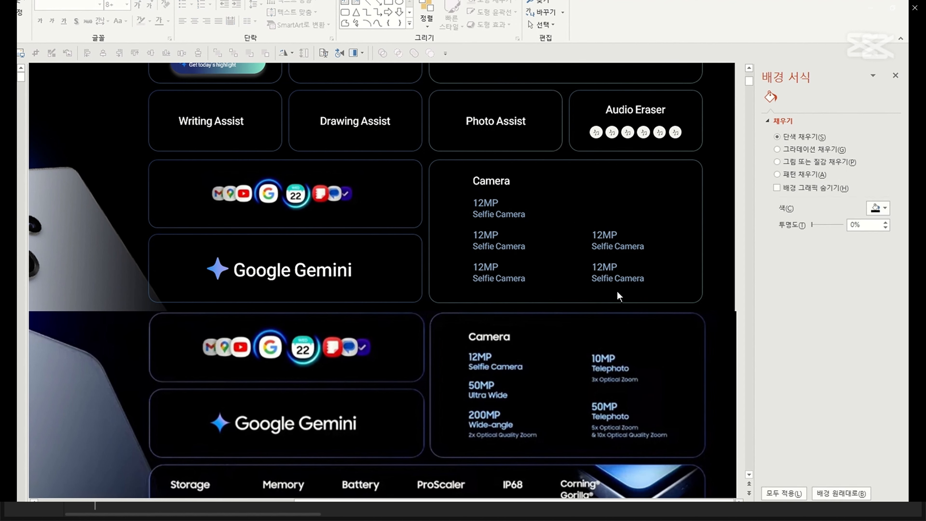
# Centre the Camera heading and specification texts horizontally within their feature box
pyautogui.click(608, 278)
pyautogui.keyDown('shift'); pyautogui.click(474, 160); pyautogui.keyUp('shift')
pyautogui.click(102, 53)
pyautogui.click(326, 229)
pyautogui.click(502, 239)
pyautogui.click(635, 299)
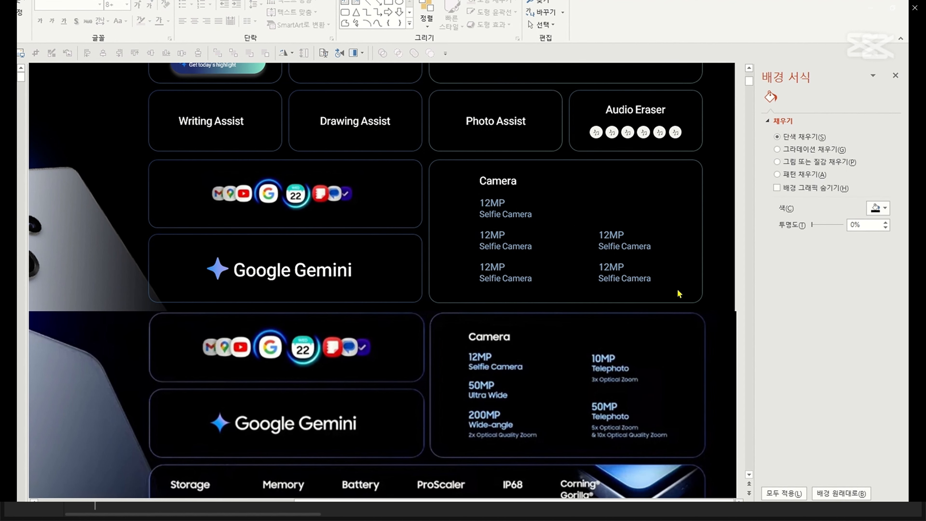
# Crop the reference picture from its upper edge down to the Storage and Snapdragon specification rows
pyautogui.scroll(-3, 643, 276)
pyautogui.click(644, 276)
pyautogui.click(35, 53)
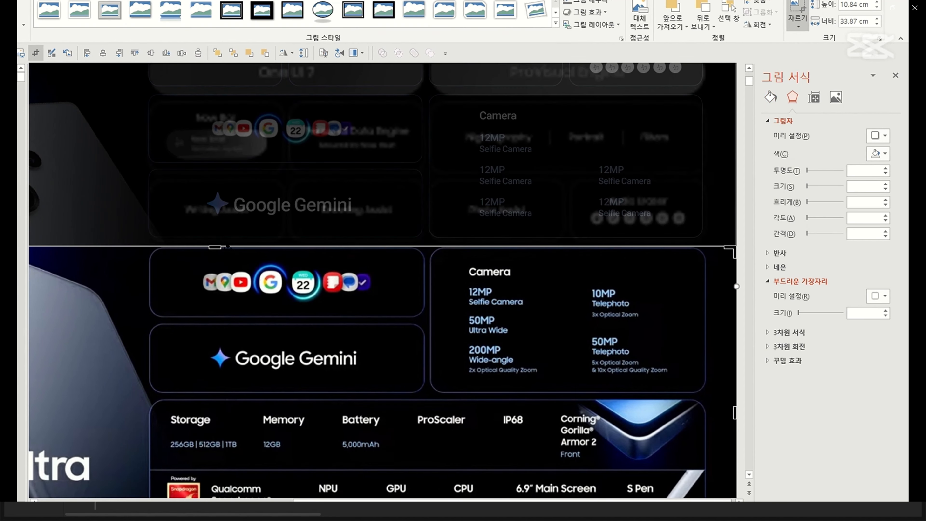
pyautogui.moveTo(215, 246); pyautogui.dragTo(223, 395)
pyautogui.click(401, 313)
pyautogui.scroll(-4, 402, 313)
# Copy the "Writing Assist" label into the empty bottom box, retype it as "Storage", and duplicate it just below
pyautogui.click(332, 116)
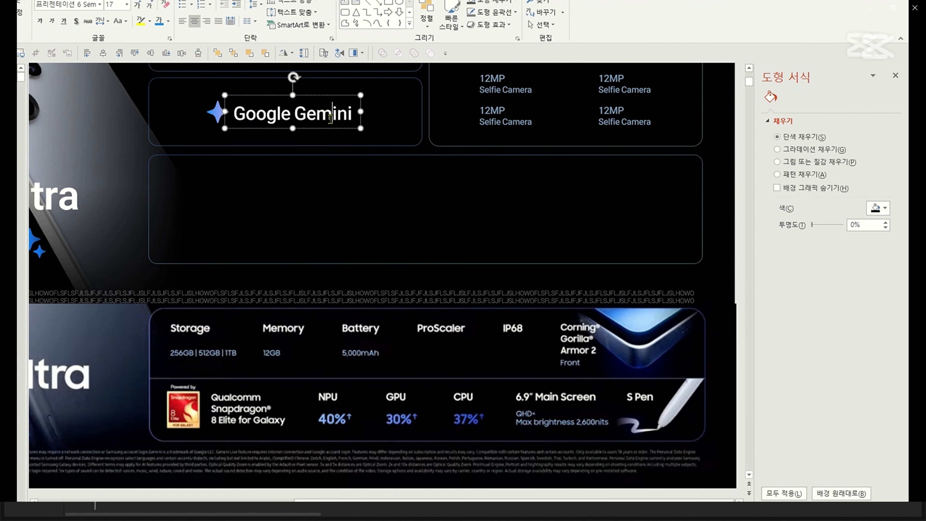
pyautogui.scroll(3, 215, 108)
pyautogui.click(228, 336)
pyautogui.scroll(-3, 537, 362)
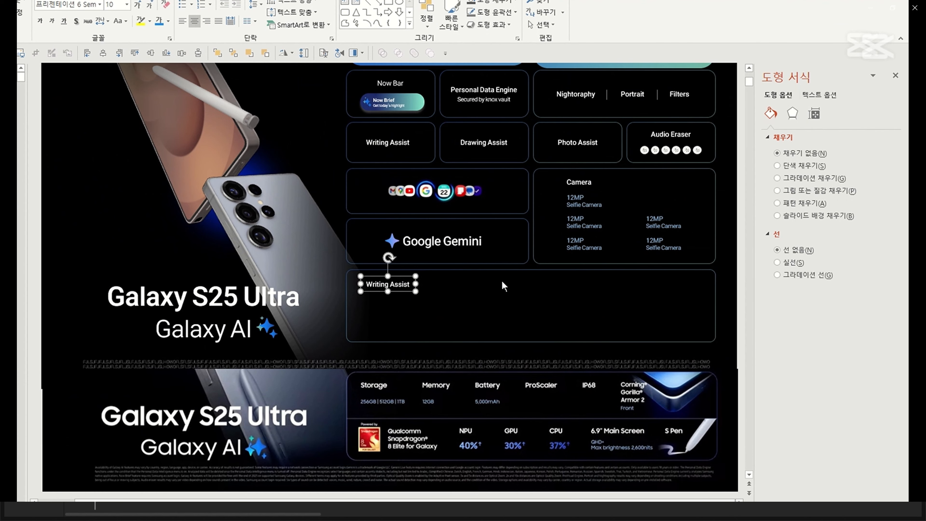
pyautogui.scroll(3, 387, 284)
pyautogui.hotkey('ctrl', 'a')
pyautogui.press('BackSpace')
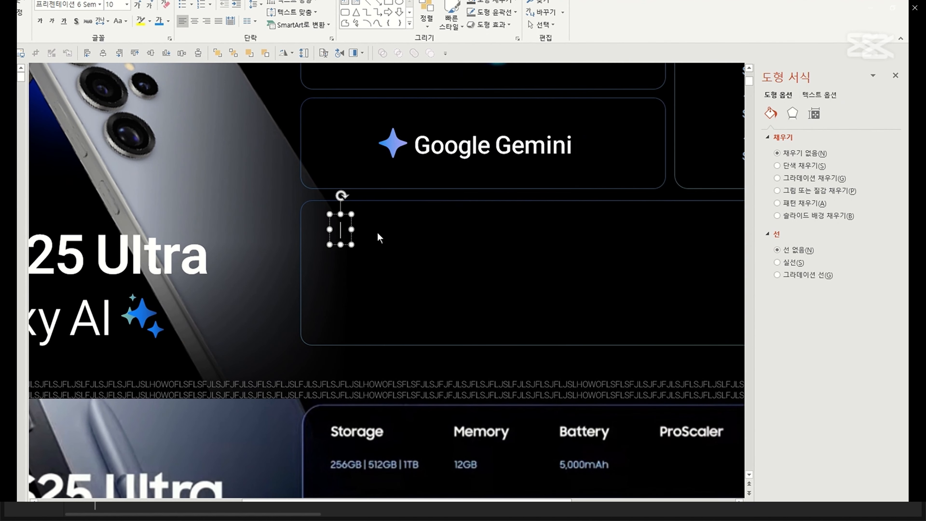
pyautogui.press('capslock')
pyautogui.write('Srorage')
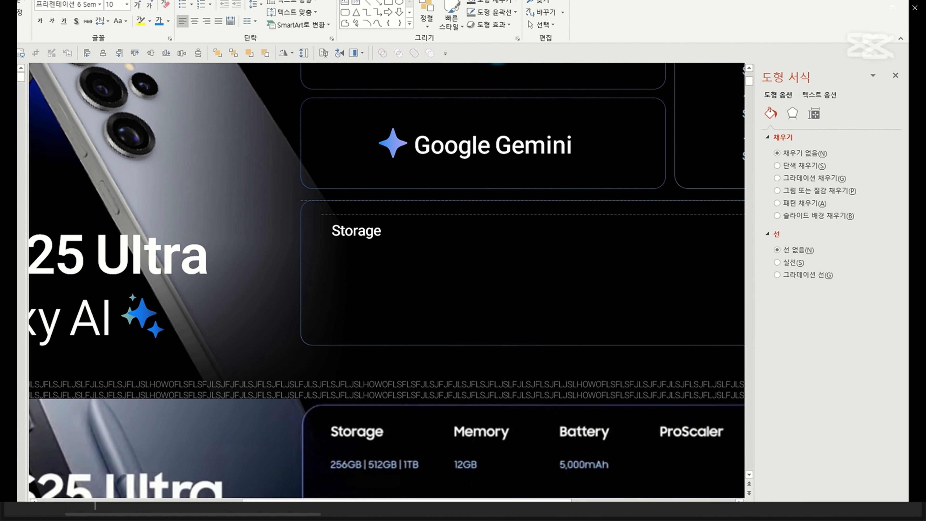
pyautogui.moveTo(375, 248); pyautogui.dragTo(387, 298)
pyautogui.scroll(-3, 543, 358)
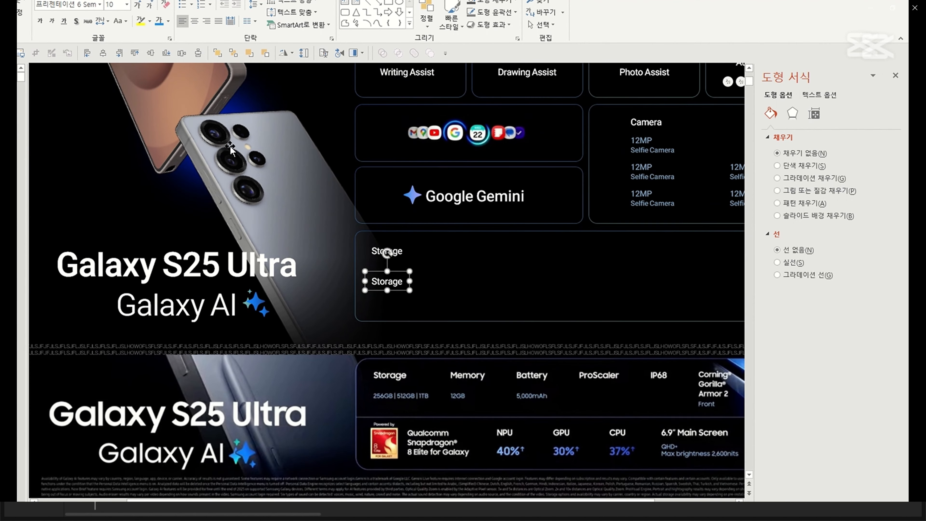
# Draw a 0.5 pt horizontal divider line across the full width of the bottom box and keep both Storage labels above it
pyautogui.click(18, 2)
pyautogui.click(52, 15)
pyautogui.click(93, 60)
pyautogui.moveTo(679, 280); pyautogui.dragTo(724, 276)
pyautogui.scroll(-2, 679, 334)
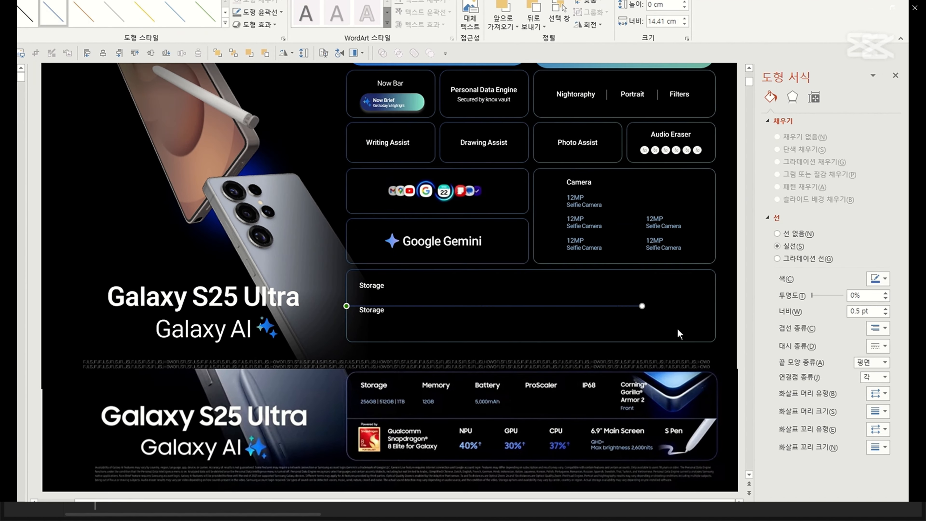
pyautogui.click(386, 320)
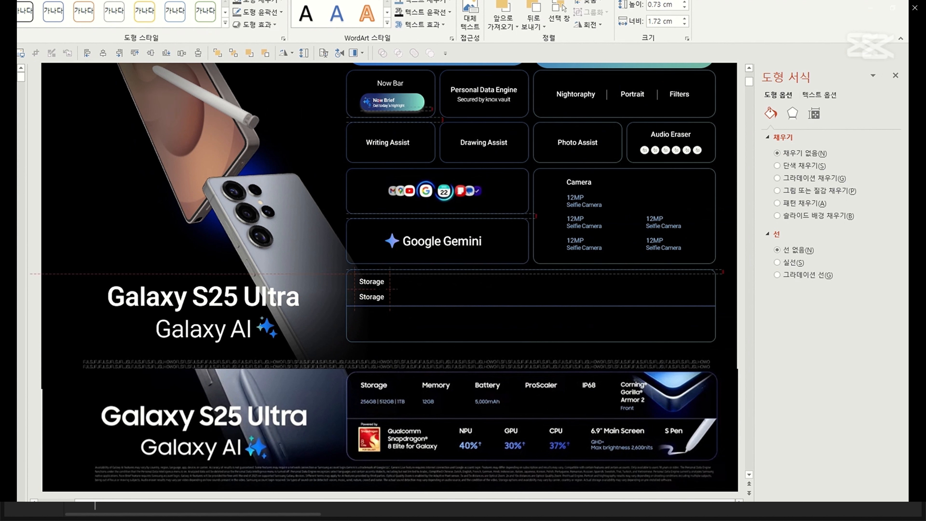
pyautogui.click(400, 289)
# Apply the light blue "Selfie Camera" text formatting to the lower Storage label
pyautogui.click(375, 297)
pyautogui.tripleClick(585, 205)
pyautogui.hotkey('ctrl', 'shift', 'c')
pyautogui.click(375, 297)
pyautogui.hotkey('ctrl', 'shift', 'v')
pyautogui.click(442, 307)
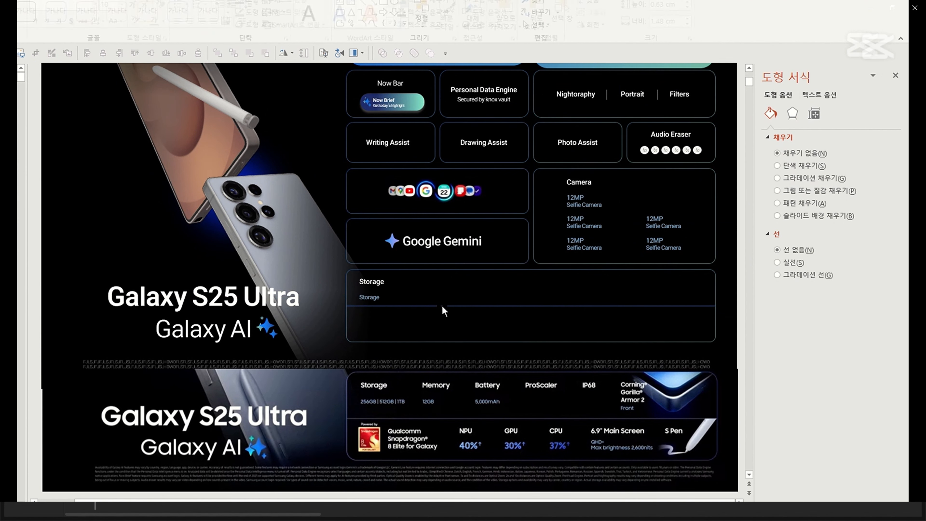
# Nudge the lower label slightly up and the divider slightly down, and recolour the divider line grey
pyautogui.click(377, 301)
pyautogui.click(440, 307)
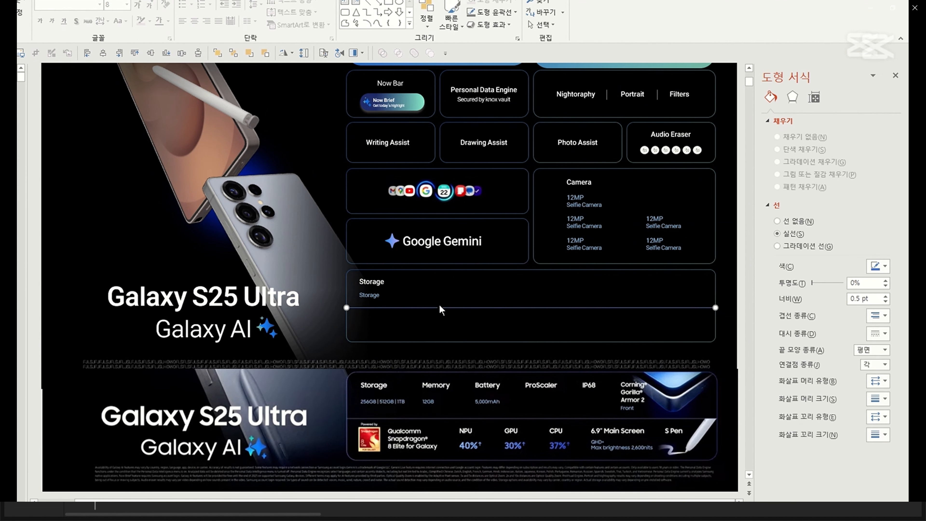
pyautogui.rightClick(439, 303)
pyautogui.click(502, 328)
pyautogui.click(506, 390)
pyautogui.click(475, 311)
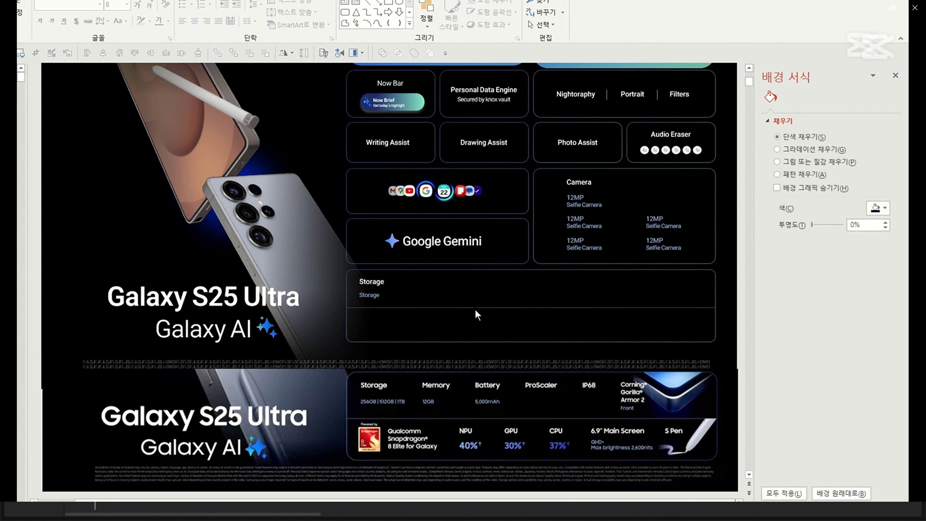
# Replace the text of the light blue lower label with "256GB"
pyautogui.doubleClick(370, 295)
pyautogui.write('1')
pyautogui.hotkey('ctrl', 'z')
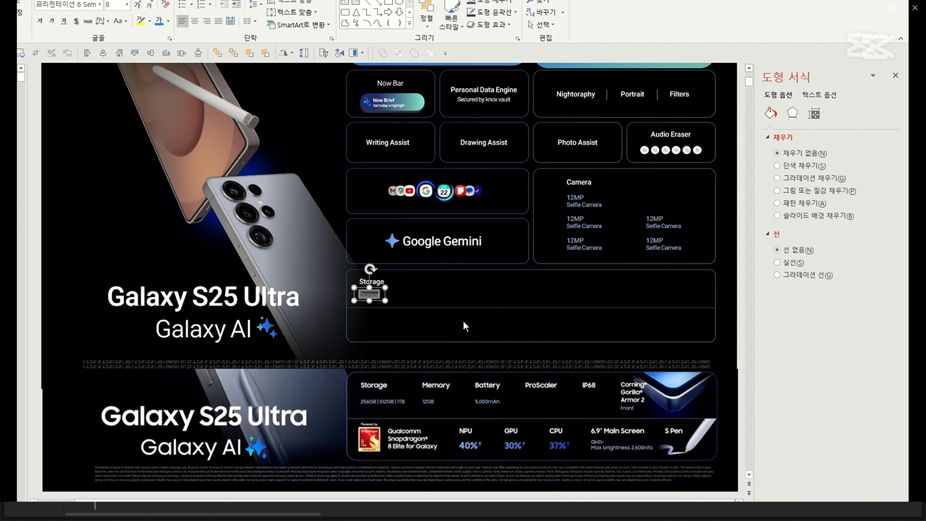
pyautogui.write('256')
pyautogui.press('capslock')
pyautogui.write('GB')
pyautogui.press('capslock')
pyautogui.click(437, 284)
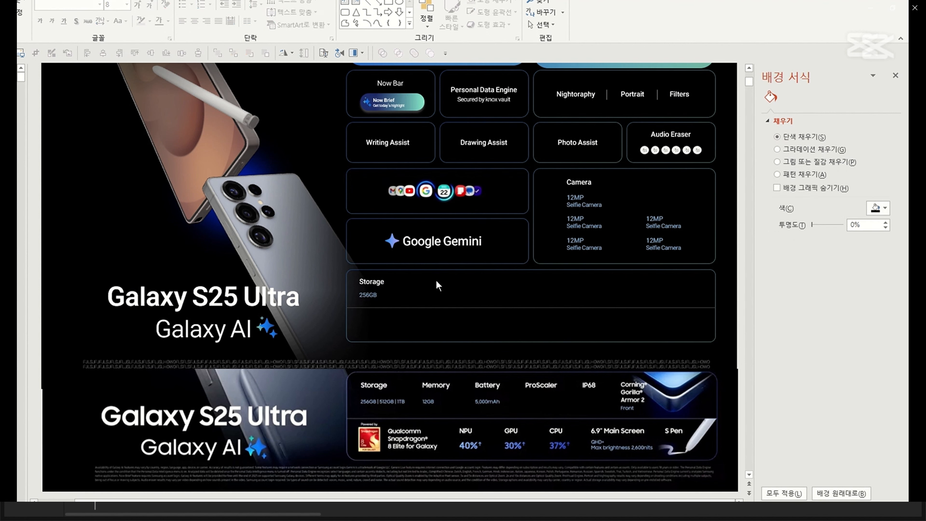
# Duplicate the Storage and 256GB pair five times along the row and distribute all six pairs evenly
pyautogui.click(378, 282)
pyautogui.keyDown('shift'); pyautogui.click(378, 299); pyautogui.keyUp('shift')
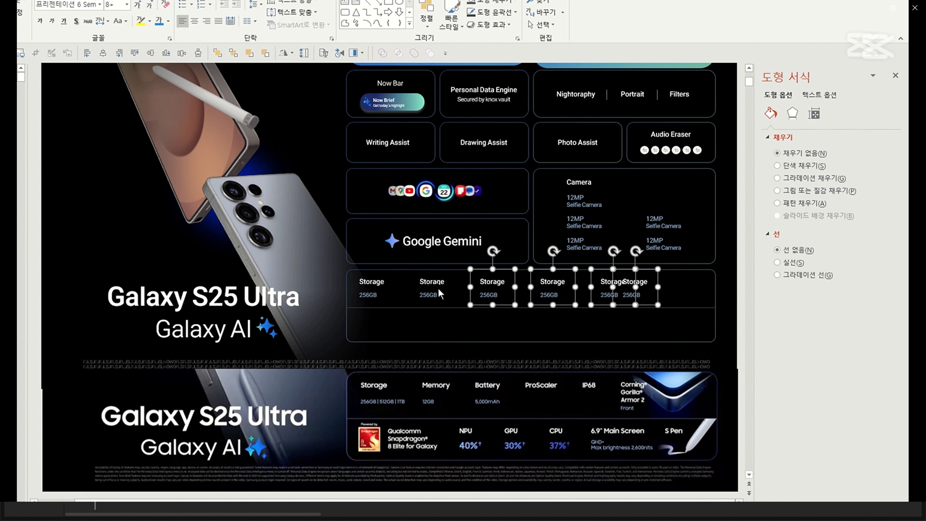
pyautogui.click(181, 53)
pyautogui.click(497, 416)
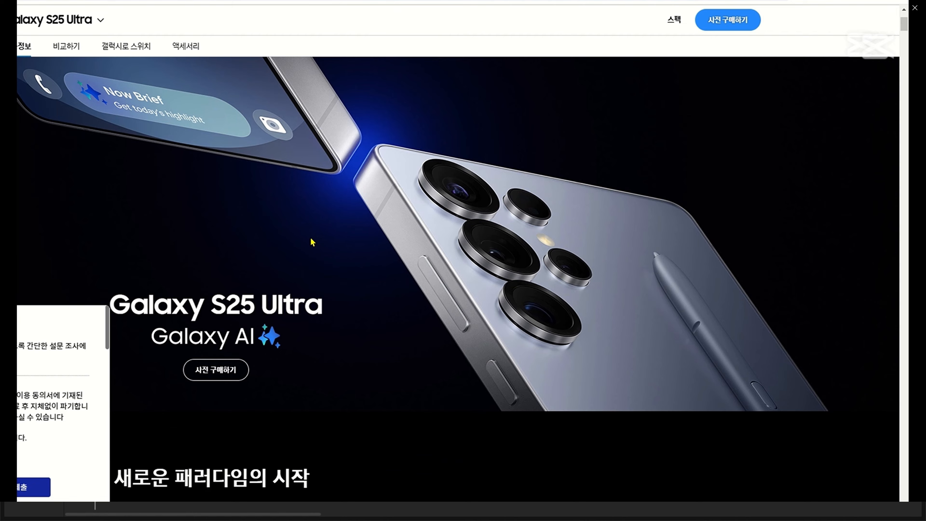
pyautogui.scroll(-5, 316, 260)
pyautogui.scroll(-10, 315, 260)
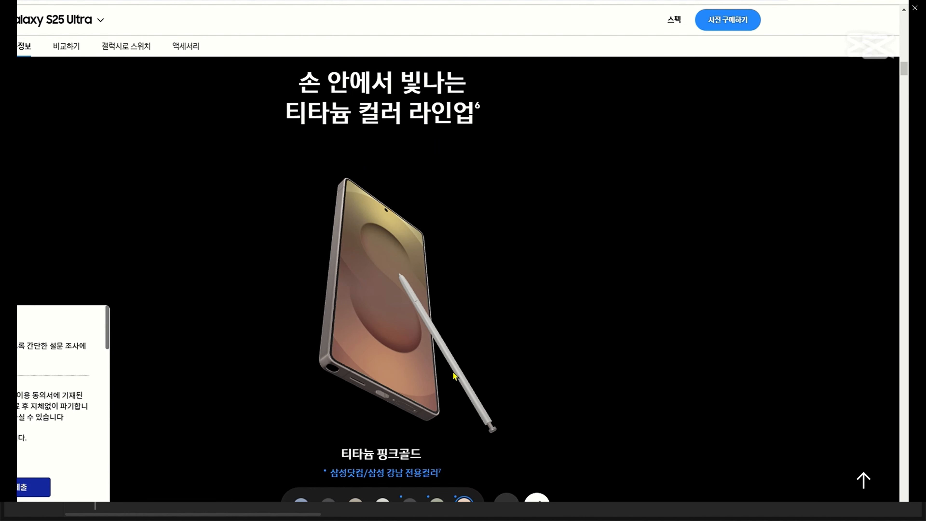
pyautogui.scroll(-15, 529, 288)
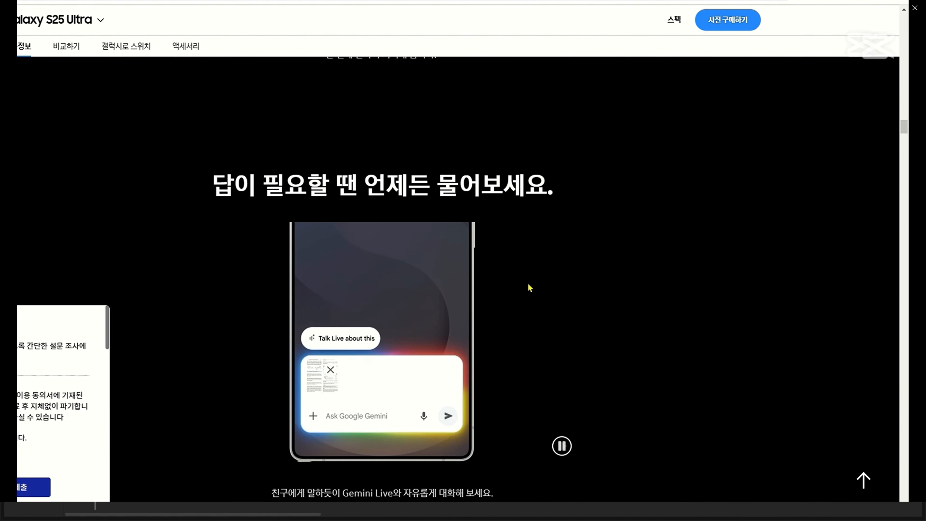
pyautogui.scroll(-6, 529, 287)
pyautogui.press('super+shift+s')
pyautogui.moveTo(109, 256); pyautogui.dragTo(414, 98)
# Capture and save the phone's camera close-up from the Samsung page, and bring it into the online background removal tool
pyautogui.scroll(-10, 254, 374)
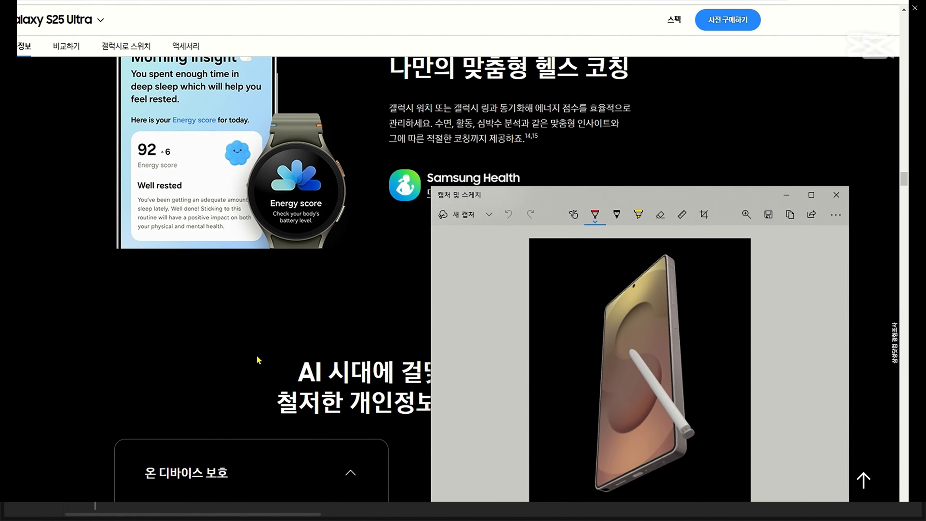
pyautogui.press('shift+super+s')
pyautogui.moveTo(95, 339); pyautogui.dragTo(408, 157)
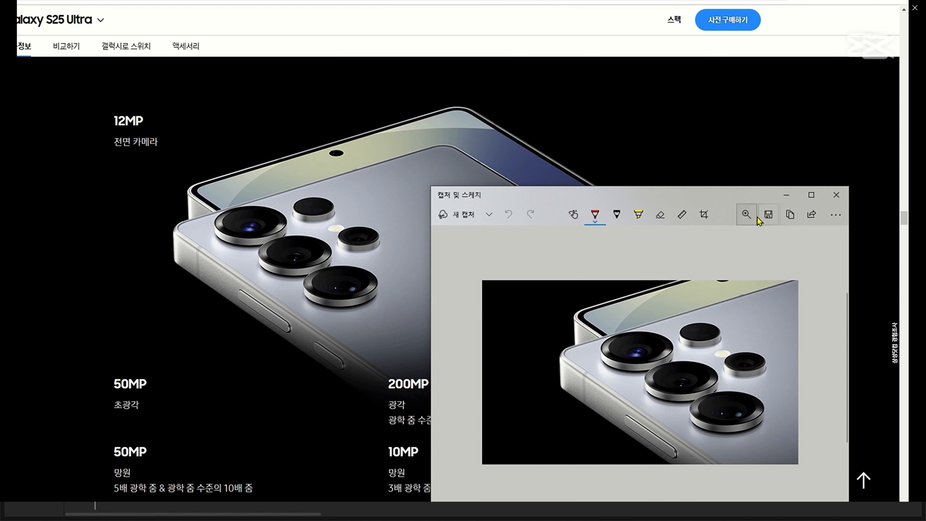
pyautogui.click(761, 213)
pyautogui.press('Escape')
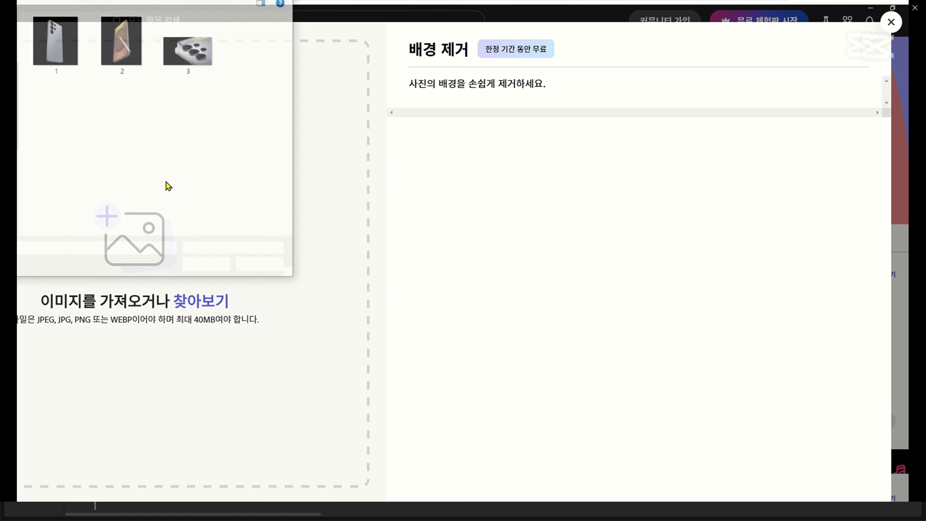
pyautogui.moveTo(165, 186); pyautogui.dragTo(372, 284)
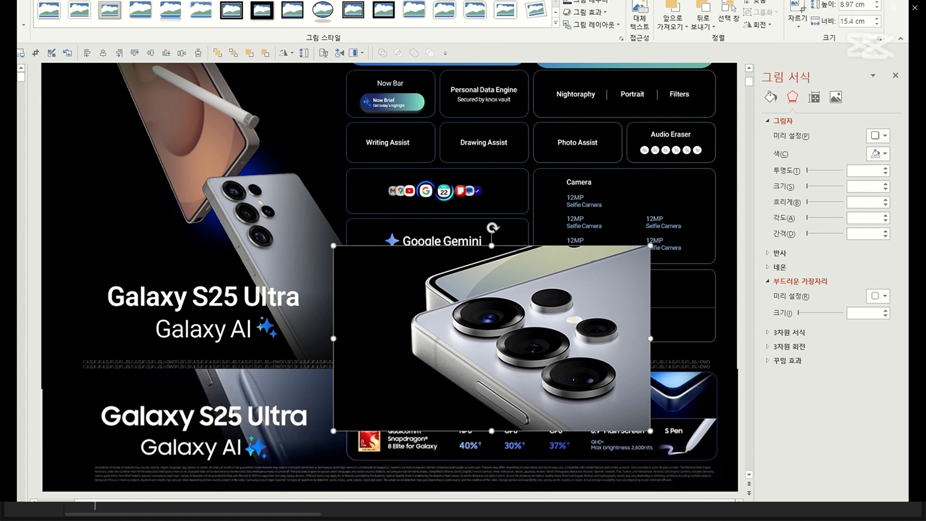
# Make the camera picture's black background transparent and scale it to 4.88 × 2.84 cm at the bottom box's upper-right corner
pyautogui.click(18, 22)
pyautogui.click(33, 209)
pyautogui.click(391, 307)
pyautogui.moveTo(463, 320); pyautogui.dragTo(488, 316)
pyautogui.moveTo(358, 241); pyautogui.dragTo(574, 380)
pyautogui.moveTo(631, 394); pyautogui.dragTo(670, 297)
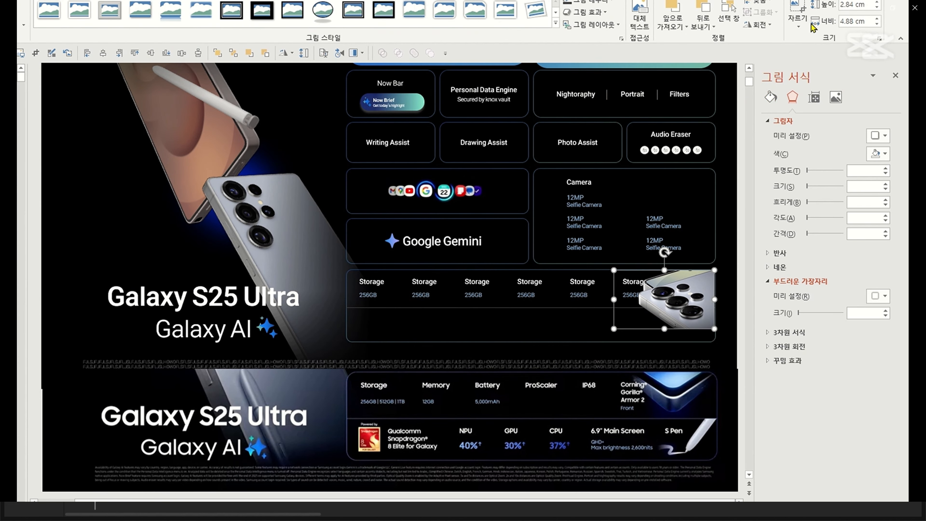
# Crop the camera picture to a rounded rectangle of about 3.74 × 2.18 cm and fit it to the bottom box's corner
pyautogui.click(799, 26)
pyautogui.moveTo(837, 52)
pyautogui.click(663, 63)
pyautogui.moveTo(624, 270); pyautogui.dragTo(641, 312)
pyautogui.click(737, 326)
pyautogui.click(690, 293)
pyautogui.scroll(5, 691, 293)
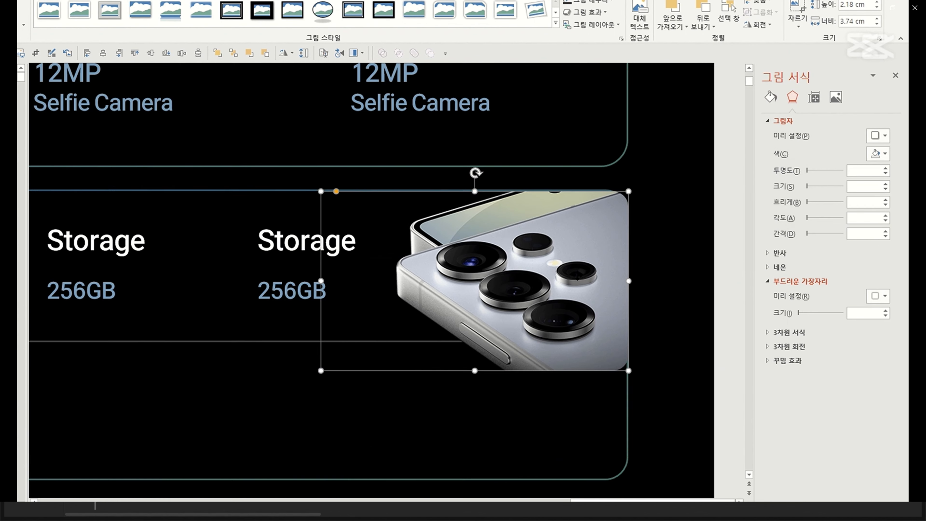
pyautogui.moveTo(587, 275); pyautogui.dragTo(584, 274)
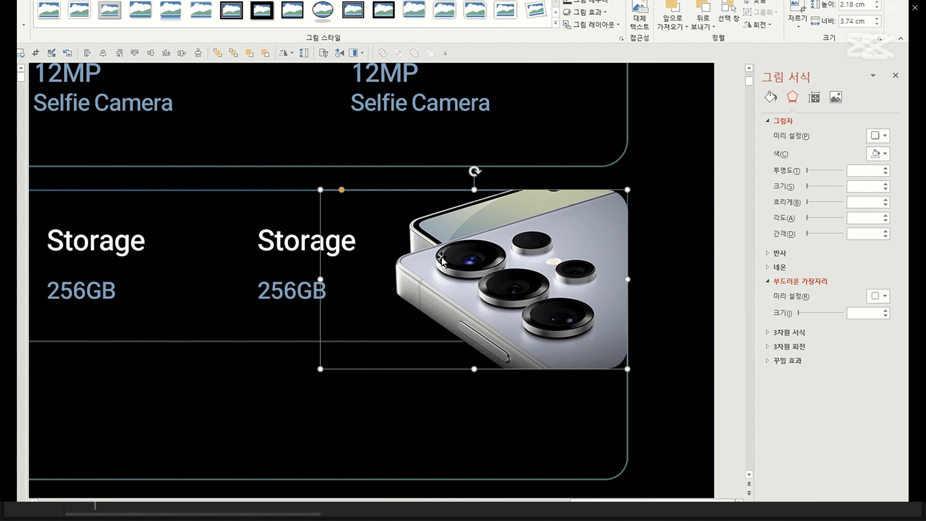
# Crop the camera picture's lower edge up to the divider line
pyautogui.click(280, 194)
pyautogui.click(498, 335)
pyautogui.moveTo(473, 368); pyautogui.dragTo(477, 337)
pyautogui.click(474, 389)
pyautogui.scroll(-5, 475, 389)
pyautogui.scroll(5, 616, 416)
pyautogui.scroll(6, 606, 223)
# Fine-tune the camera picture's lower crop edge so that it meets the divider line exactly
pyautogui.click(592, 219)
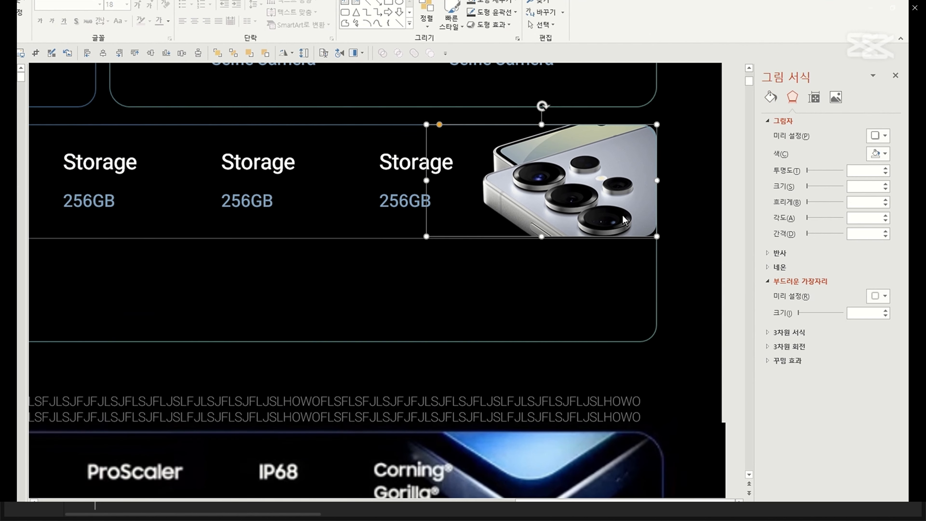
pyautogui.scroll(1, 568, 234)
pyautogui.hotkey('alt', '8')
pyautogui.moveTo(543, 262); pyautogui.dragTo(544, 264)
pyautogui.click(616, 326)
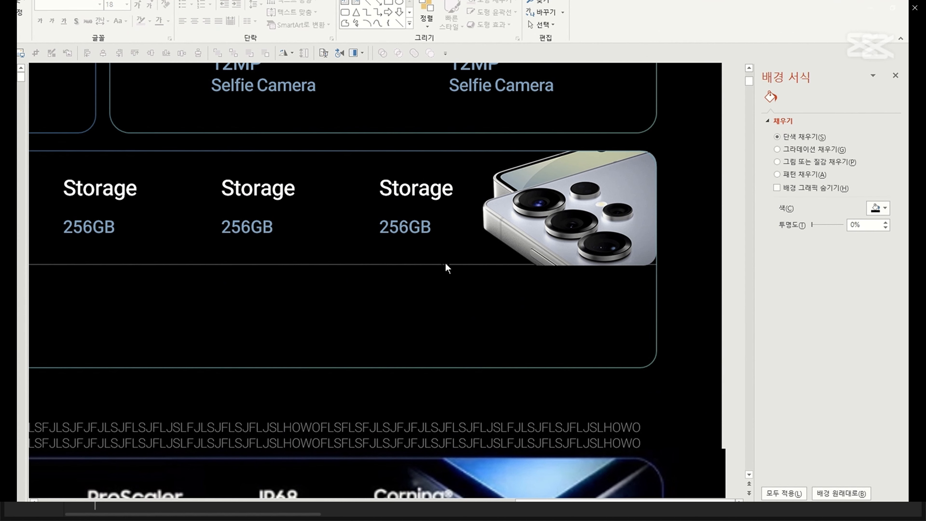
pyautogui.click(449, 252)
pyautogui.click(393, 248)
pyautogui.click(549, 217)
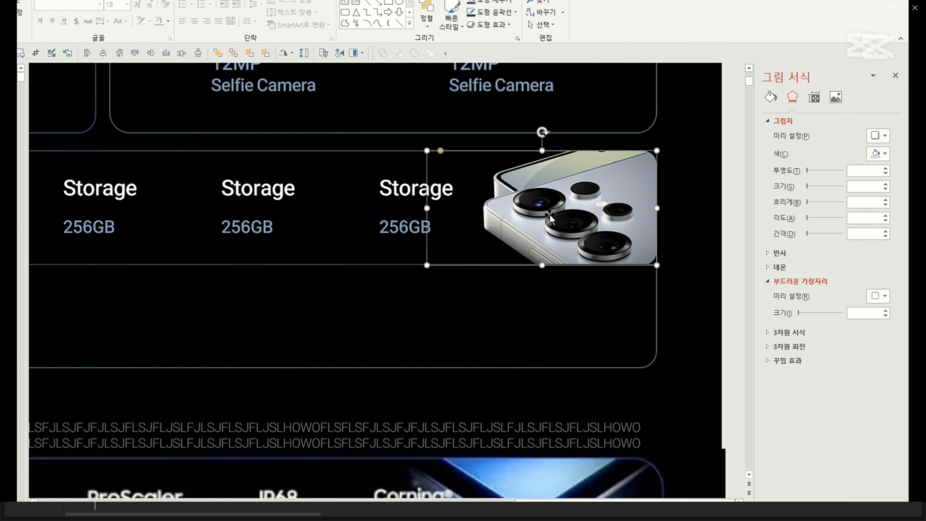
pyautogui.scroll(-5, 452, 248)
pyautogui.click(641, 344)
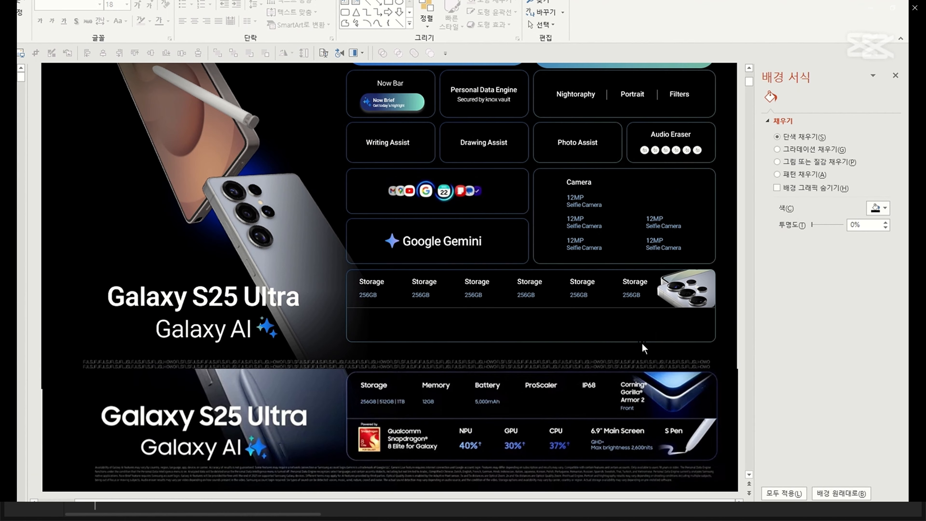
# Copy the last four Storage and 256GB pairs into the row below the divider line
pyautogui.click(477, 281)
pyautogui.keyDown('shift'); pyautogui.click(529, 289); pyautogui.keyUp('shift')
pyautogui.keyDown('shift'); pyautogui.click(582, 288); pyautogui.keyUp('shift')
pyautogui.keyDown('shift'); pyautogui.click(631, 297); pyautogui.keyUp('shift')
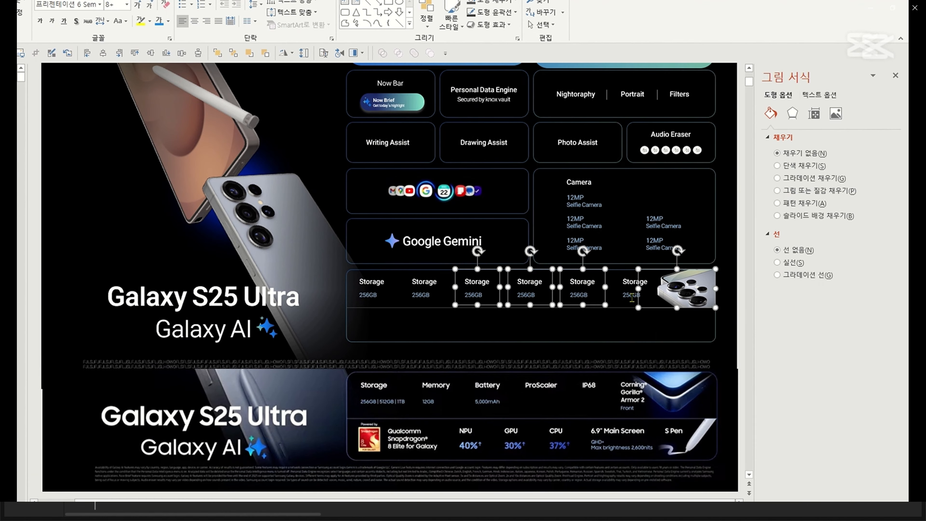
pyautogui.moveTo(612, 297); pyautogui.dragTo(609, 330)
# Capture the red Snapdragon 8 Elite badge from the reference image and paste it onto the slide
pyautogui.scroll(4, 609, 330)
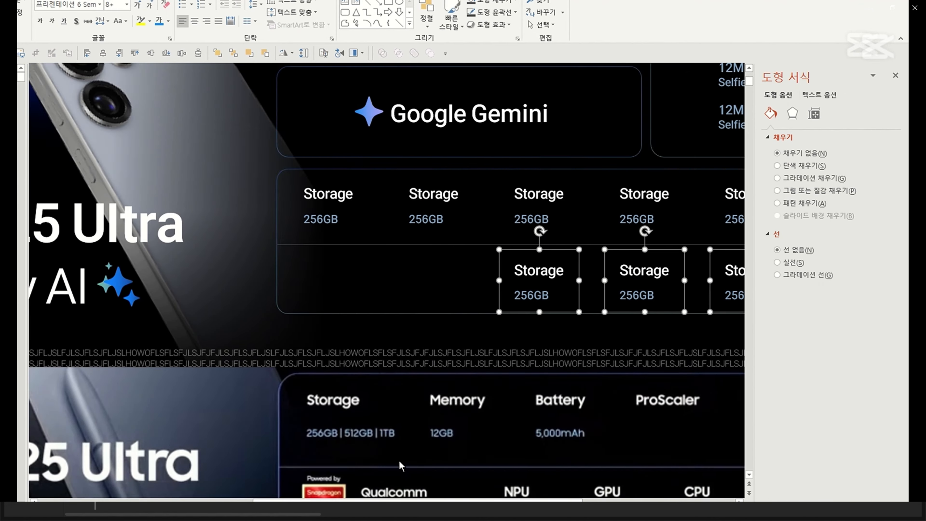
pyautogui.moveTo(301, 365); pyautogui.dragTo(346, 416)
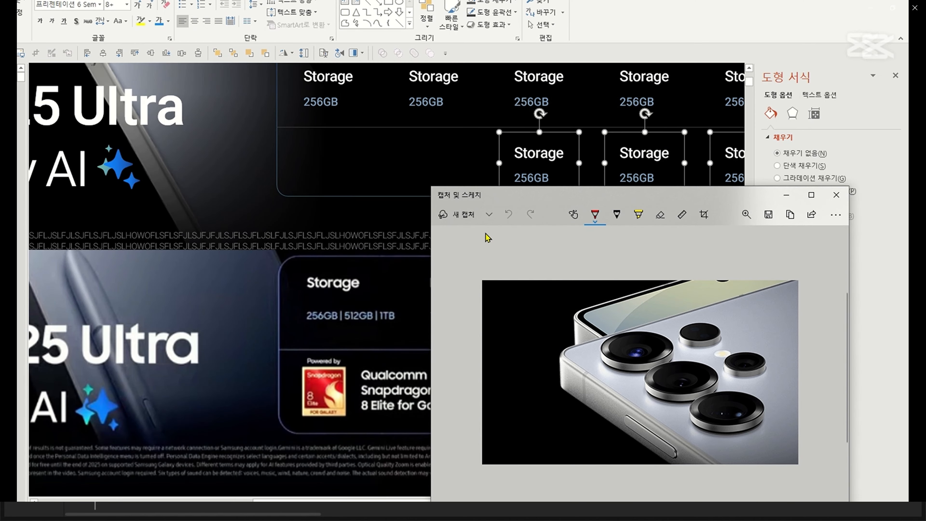
pyautogui.click(464, 214)
pyautogui.click(896, 225)
pyautogui.hotkey('ctrl', 'v')
# Scale the Snapdragon badge down and position it at the start of the row below the divider line
pyautogui.scroll(-3, 331, 253)
pyautogui.moveTo(387, 288); pyautogui.dragTo(348, 327)
pyautogui.scroll(3, 350, 327)
pyautogui.scroll(-3, 437, 357)
pyautogui.moveTo(500, 372); pyautogui.dragTo(499, 339)
pyautogui.click(387, 282)
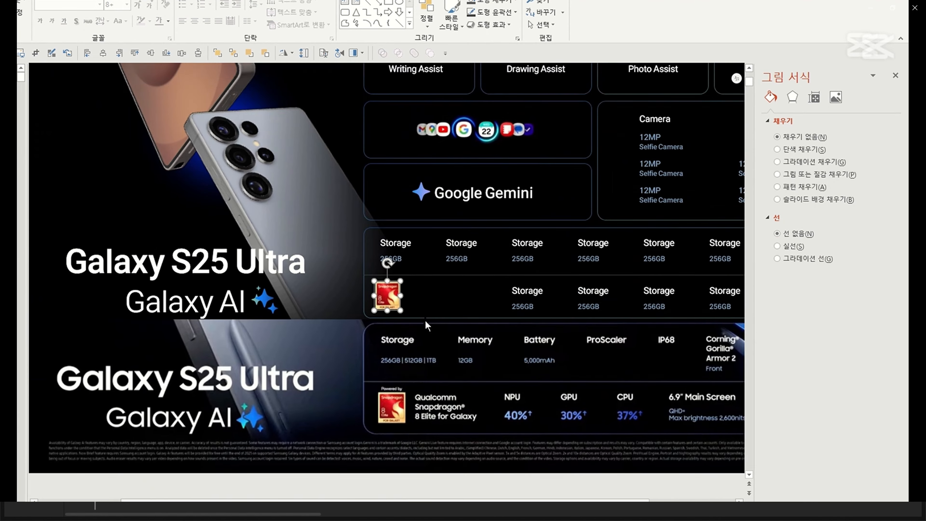
pyautogui.scroll(5, 438, 323)
pyautogui.scroll(-2, 460, 326)
pyautogui.moveTo(399, 185); pyautogui.dragTo(399, 191)
pyautogui.moveTo(399, 191); pyautogui.dragTo(404, 192)
pyautogui.click(687, 192)
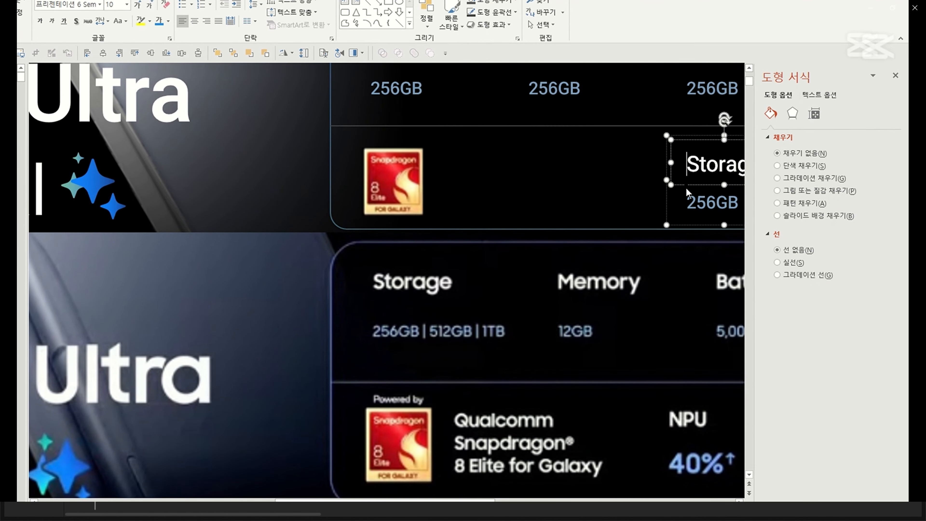
pyautogui.scroll(-5, 678, 190)
pyautogui.click(334, 171)
pyautogui.keyDown('ctrl'); pyautogui.moveTo(336, 179); pyautogui.dragTo(235, 280); pyautogui.keyUp('ctrl')
pyautogui.scroll(5, 380, 331)
pyautogui.click(325, 333)
pyautogui.scroll(-6, 325, 334)
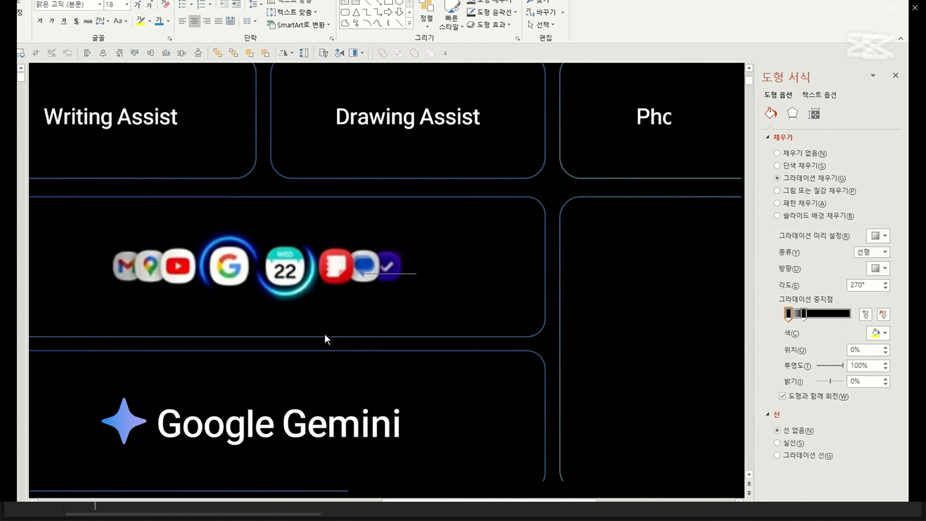
# Place two copies of the Google Gemini text around the Snapdragon badge, one beside and one above it, and shift the badge lower in its row
pyautogui.click(393, 431)
pyautogui.moveTo(393, 431); pyautogui.dragTo(393, 436)
pyautogui.doubleClick(393, 437)
pyautogui.click(797, 11)
pyautogui.moveTo(387, 389)
pyautogui.mouseDown()
pyautogui.moveTo(387, 421)
pyautogui.moveTo(379, 395)
pyautogui.mouseUp()
pyautogui.press('Escape')
pyautogui.scroll(6, 294, 266)
pyautogui.scroll(3, 295, 266)
pyautogui.click(358, 217)
pyautogui.keyDown('ctrl'); pyautogui.moveTo(359, 217); pyautogui.dragTo(535, 297); pyautogui.keyUp('ctrl')
pyautogui.click(284, 184)
pyautogui.moveTo(302, 323); pyautogui.dragTo(301, 357)
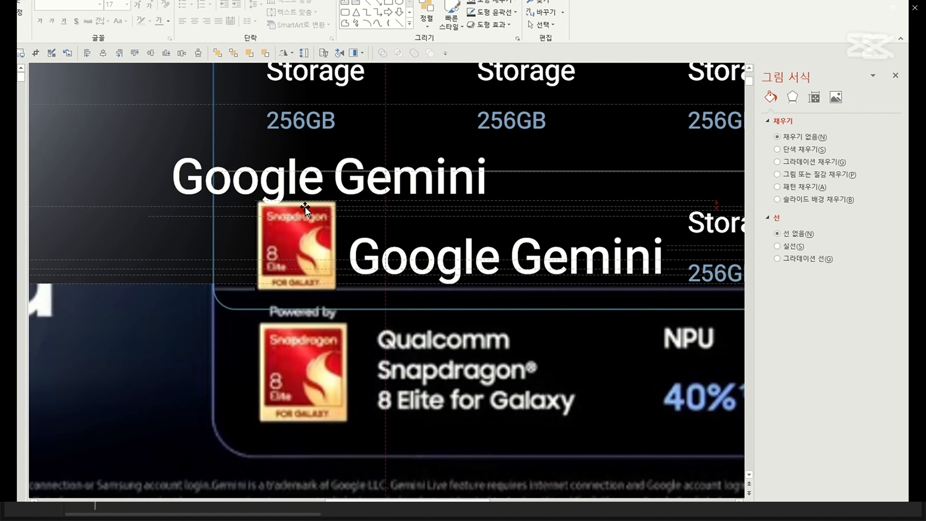
# Set the Google Gemini copy above the Snapdragon badge to font size 10 and replace its text with "Powered by"
pyautogui.tripleClick(303, 185)
pyautogui.click(357, 149)
pyautogui.write('10')
pyautogui.press('Return')
pyautogui.press('BackSpace')
pyautogui.write('Power')
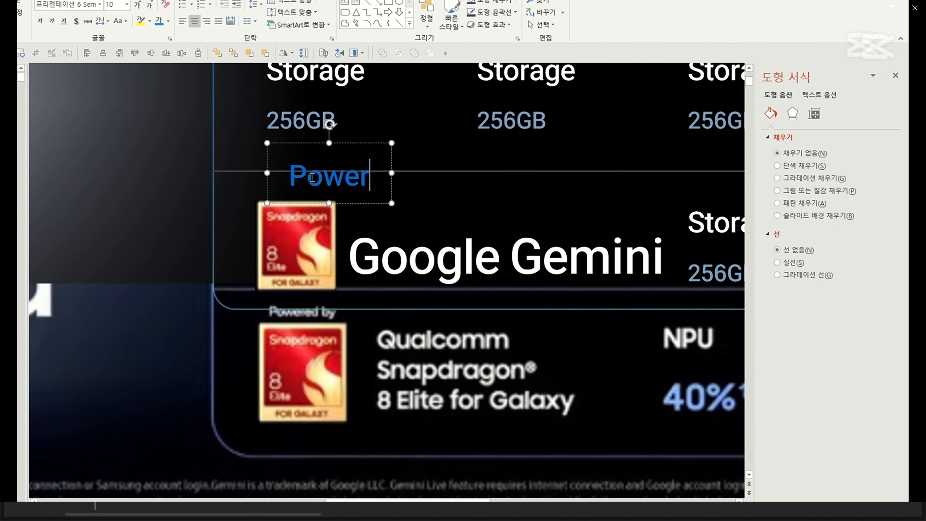
pyautogui.scroll(-3, 312, 178)
pyautogui.scroll(2, 420, 144)
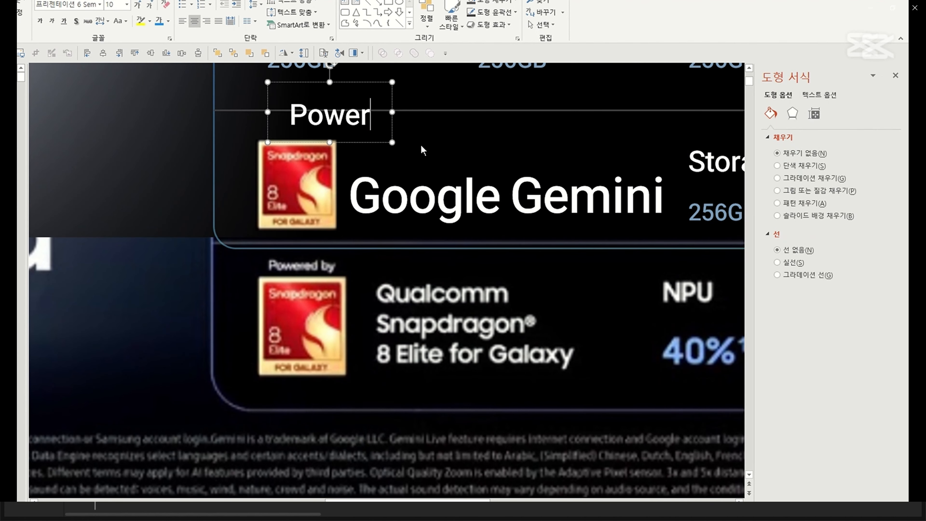
pyautogui.write('ed by')
# Reduce the "Powered by" caption to a tiny font size and place it directly above the Snapdragon badge
pyautogui.tripleClick(330, 117)
pyautogui.click(388, 93)
pyautogui.write('6')
pyautogui.press('Return')
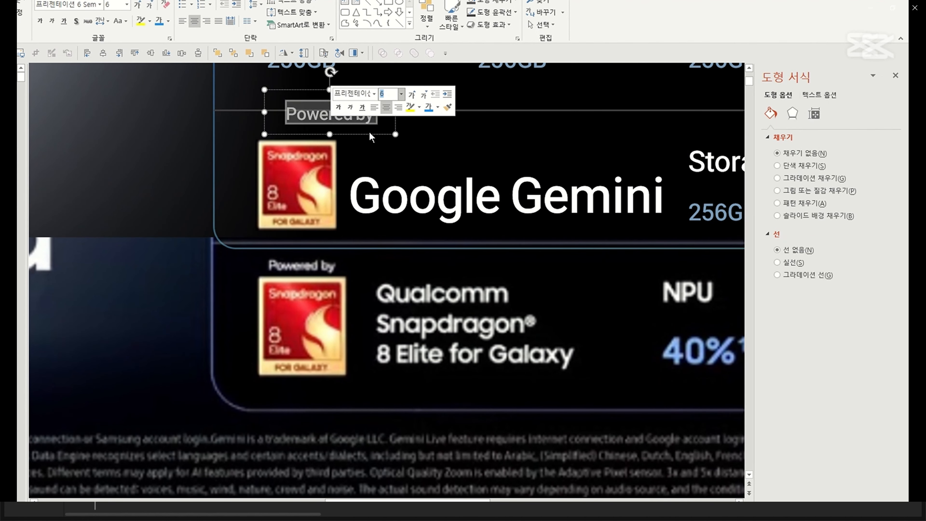
pyautogui.moveTo(367, 133); pyautogui.dragTo(339, 144)
pyautogui.tripleClick(305, 126)
pyautogui.click(363, 99)
pyautogui.write('3')
pyautogui.press('Return')
# Apply the Writing Assist label's text formatting to the Google Gemini copy beside the Snapdragon badge and move it closer to the badge
pyautogui.click(456, 196)
pyautogui.moveTo(476, 235); pyautogui.dragTo(486, 188)
pyautogui.scroll(-5, 487, 221)
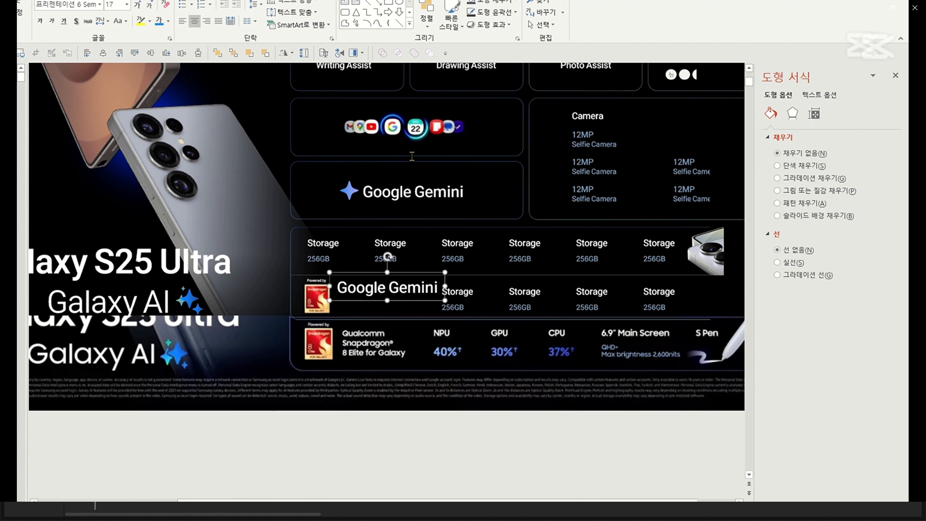
pyautogui.tripleClick(354, 70)
pyautogui.hotkey('ctrl', 'shift', 'c')
pyautogui.tripleClick(391, 289)
pyautogui.hotkey('ctrl', 'shift', 'v')
pyautogui.moveTo(401, 296); pyautogui.dragTo(385, 296)
pyautogui.scroll(5, 423, 395)
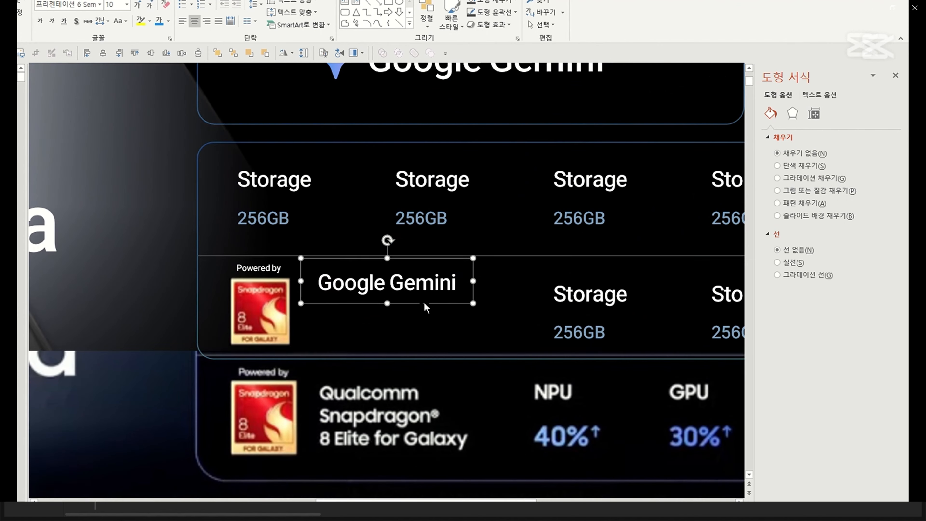
# Replace the Google Gemini copy beside the badge with the three-line text "Qualcomm Snapdragon 8 Elite for Galaxy"
pyautogui.click(425, 307)
pyautogui.tripleClick(387, 284)
pyautogui.write('Q')
pyautogui.press('capslock')
pyautogui.write('ualcom')
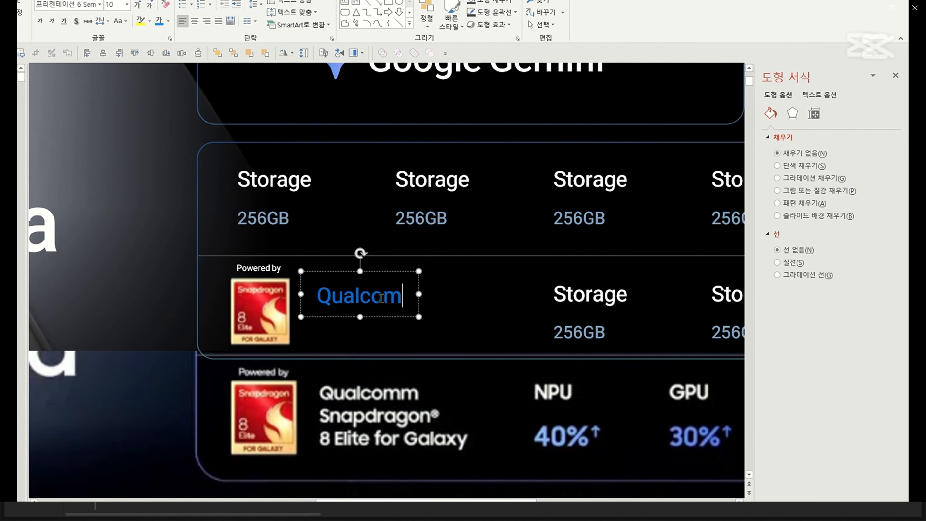
pyautogui.write('m')
pyautogui.press('Return')
pyautogui.press('capslock')
pyautogui.write('S')
pyautogui.press('capslock')
pyautogui.write('napdragon 8 ')
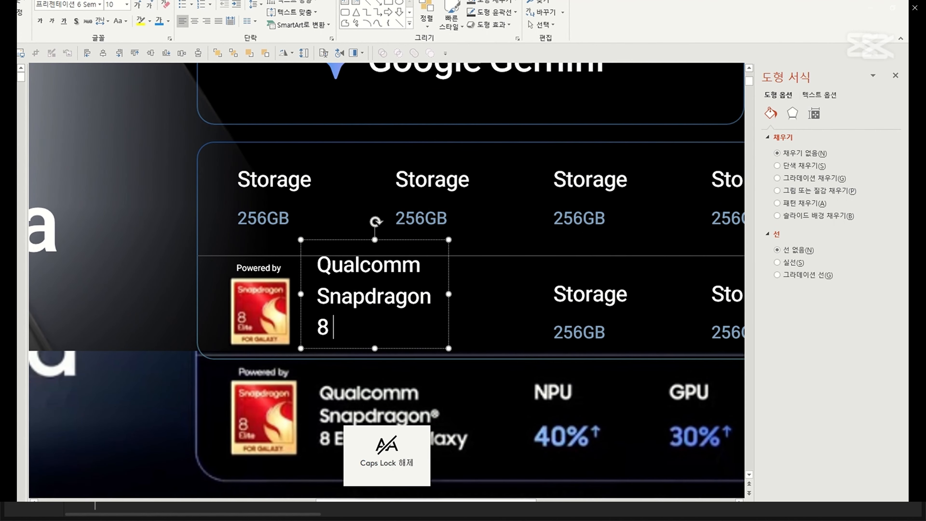
pyautogui.write('Ei')
pyautogui.write('ite fo')
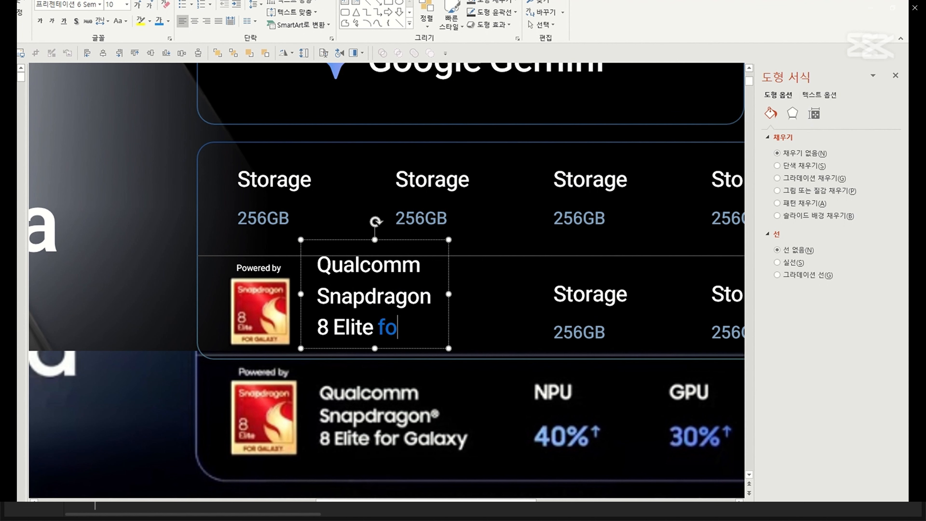
pyautogui.write('r')
pyautogui.press('capslock')
pyautogui.write('G')
pyautogui.press('capslock')
pyautogui.write('alaxy')
# Set the Qualcomm text's line spacing to a multiple of 0.9 and align the text box with the Snapdragon badge
pyautogui.moveTo(432, 349); pyautogui.dragTo(433, 355)
pyautogui.click(255, 5)
pyautogui.click(286, 84)
pyautogui.moveTo(480, 273); pyautogui.dragTo(419, 274)
pyautogui.write('0.9')
pyautogui.press('Return')
pyautogui.moveTo(441, 344); pyautogui.dragTo(441, 350)
# Move the Samsung reference image down off the recreated design and delete it
pyautogui.scroll(-5, 492, 421)
pyautogui.moveTo(501, 346); pyautogui.dragTo(502, 457)
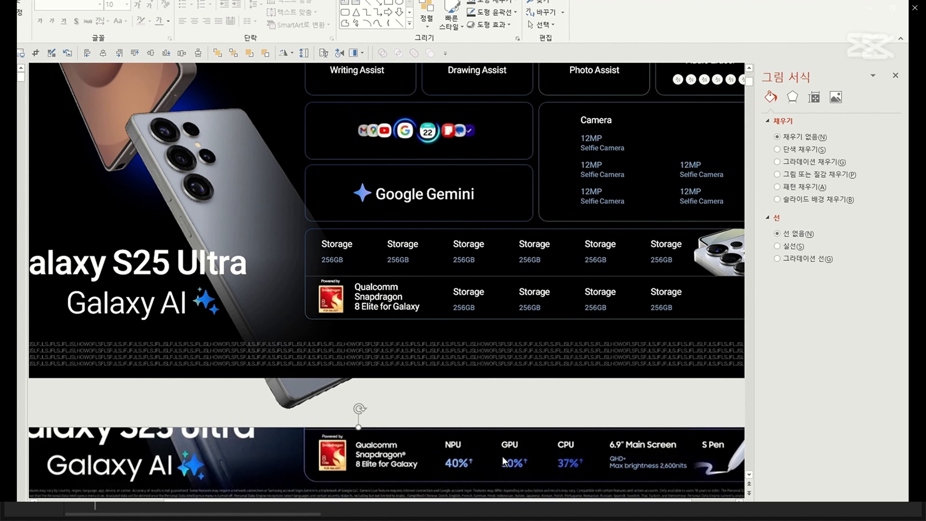
pyautogui.press('Delete')
pyautogui.scroll(-3, 426, 401)
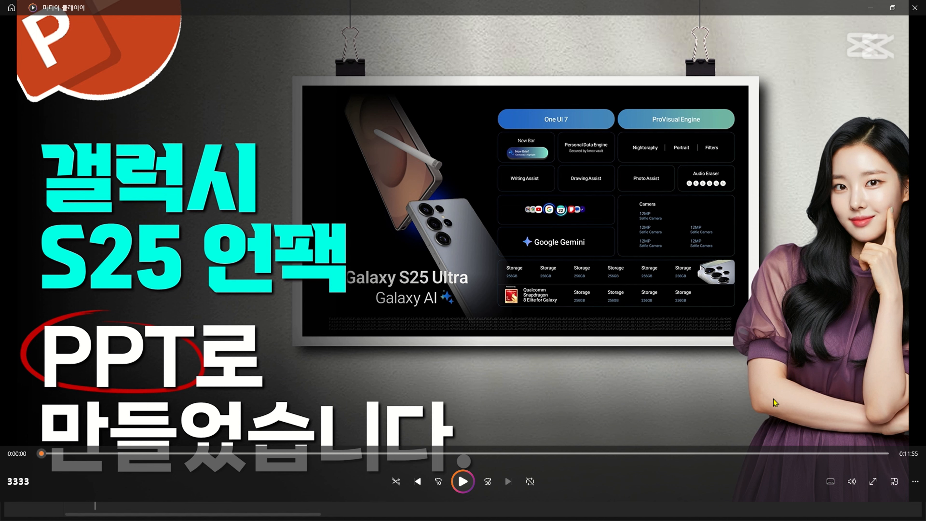
# Minimize the media player and the file window and switch to the Naver Cafe page in the browser
pyautogui.click(877, 8)
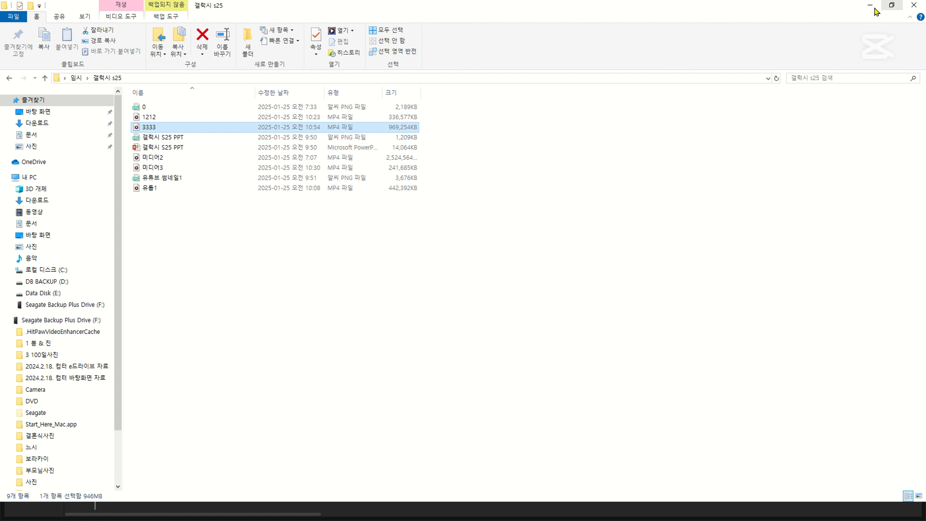
pyautogui.click(874, 8)
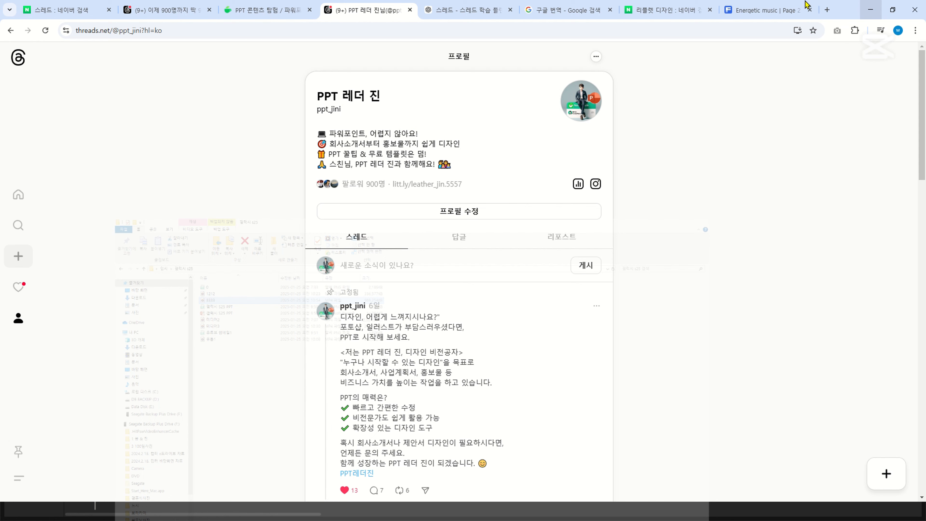
pyautogui.click(244, 12)
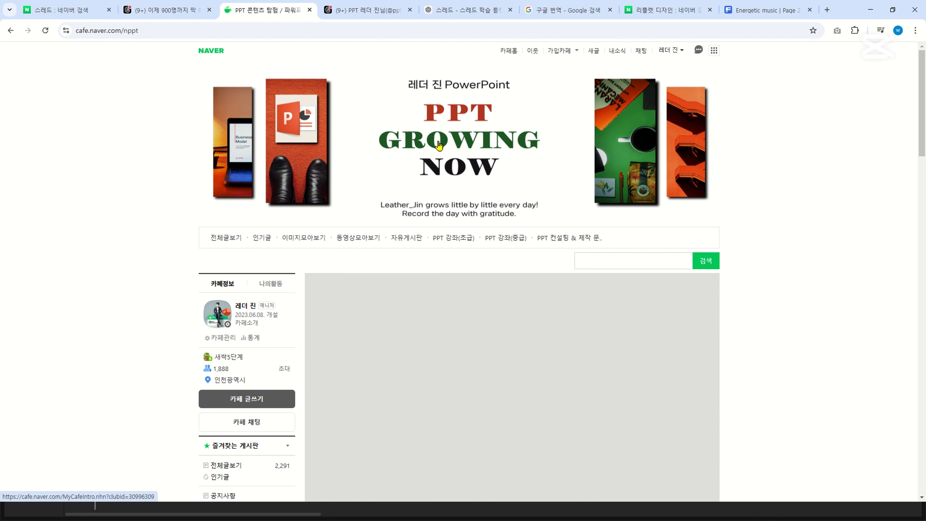
# Open the cafe post "갤럭시 S25 언팩 PPT 디자인" and view its attached "갤럭시 S25 PPT.pptx" file
pyautogui.scroll(-8, 335, 291)
pyautogui.scroll(-2, 335, 302)
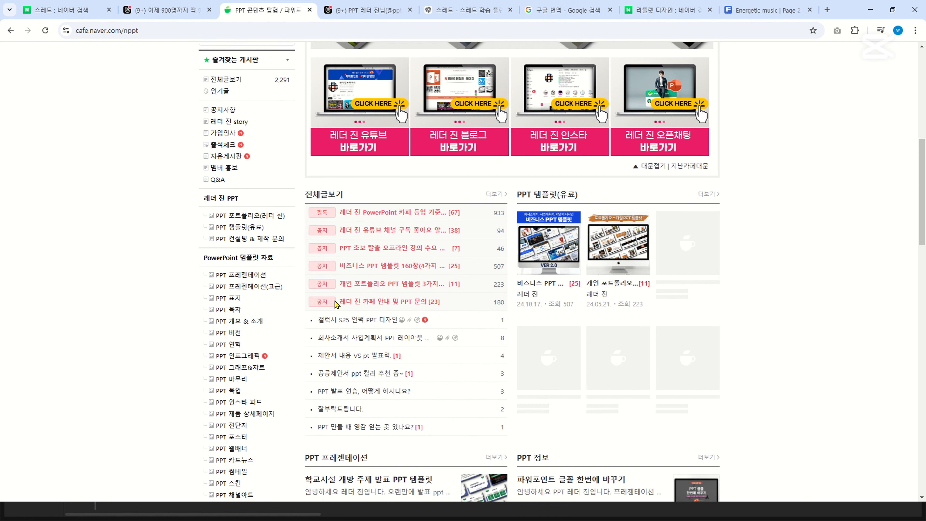
pyautogui.click(351, 322)
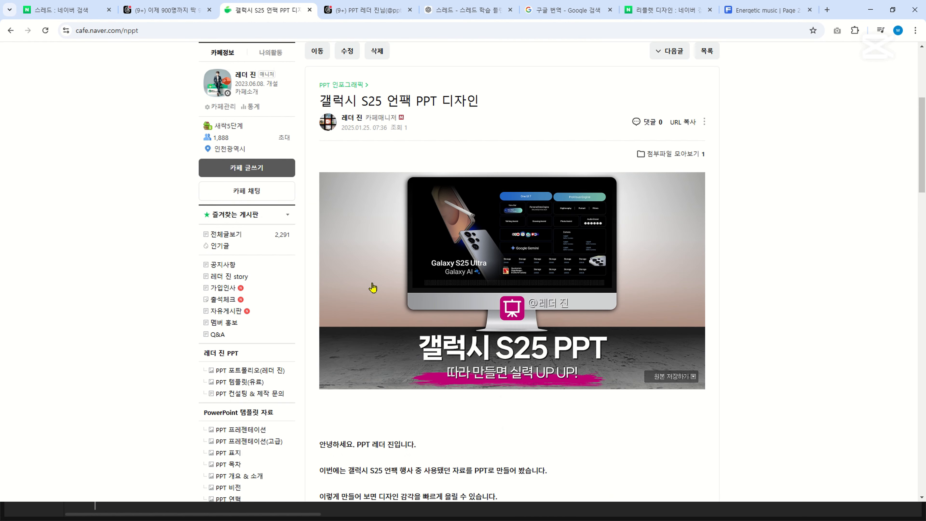
pyautogui.scroll(-5, 367, 268)
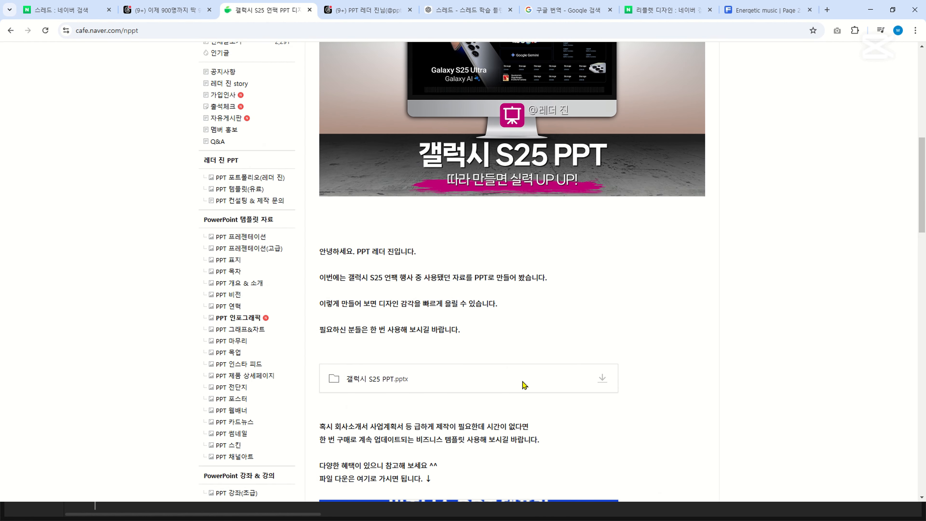